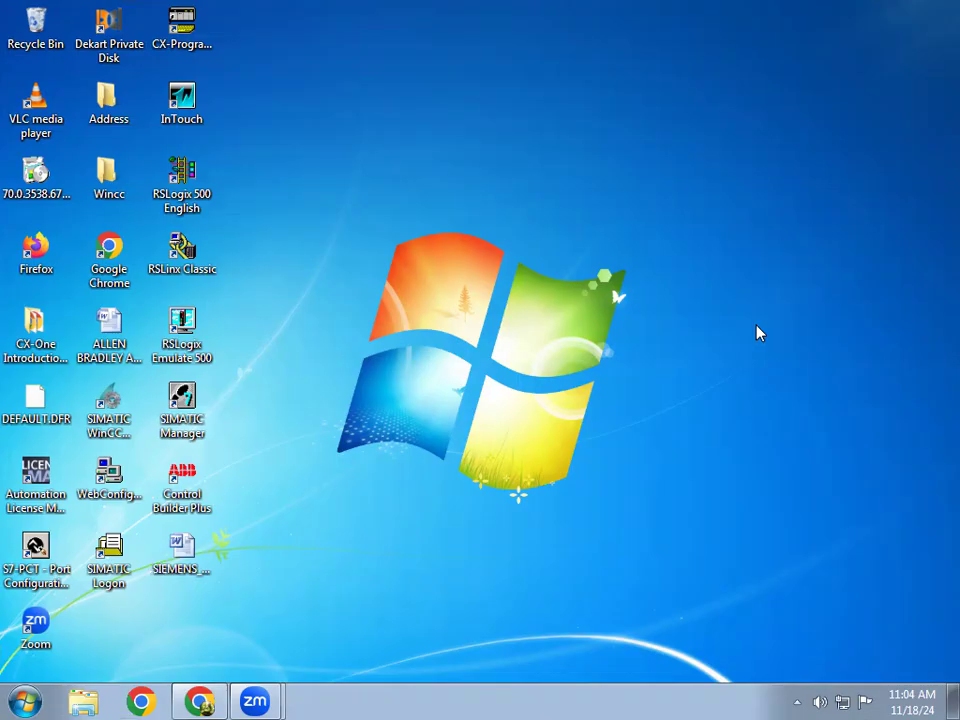
# Open WinCC Explorer and create a single-user project named test_18112024 in the desktop's Wincc folder
pyautogui.doubleClick(118, 418)
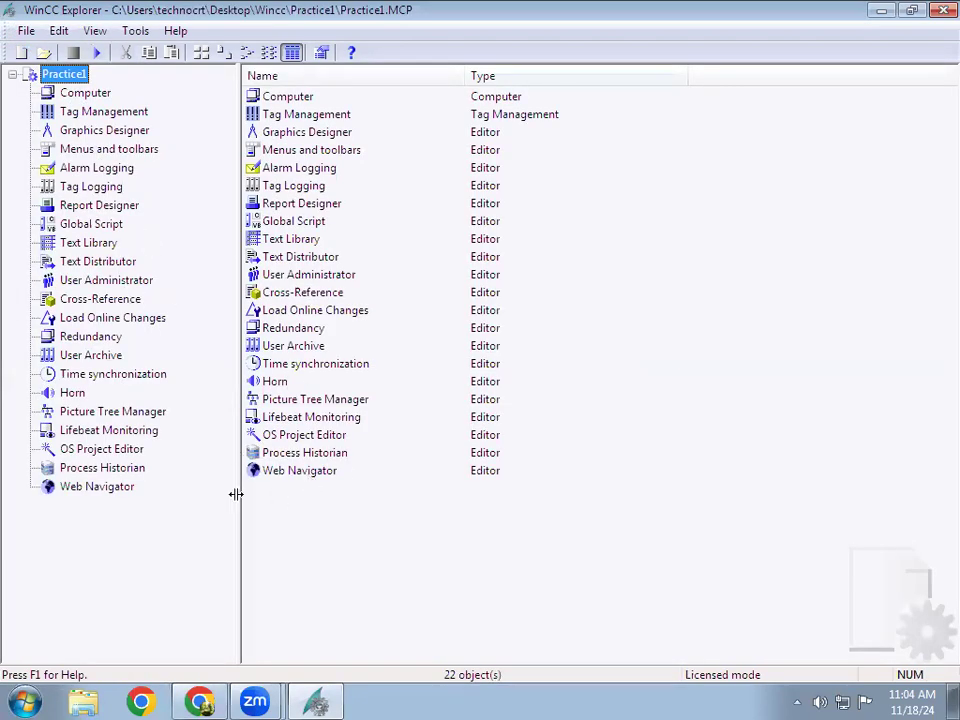
pyautogui.click(22, 30)
pyautogui.click(48, 55)
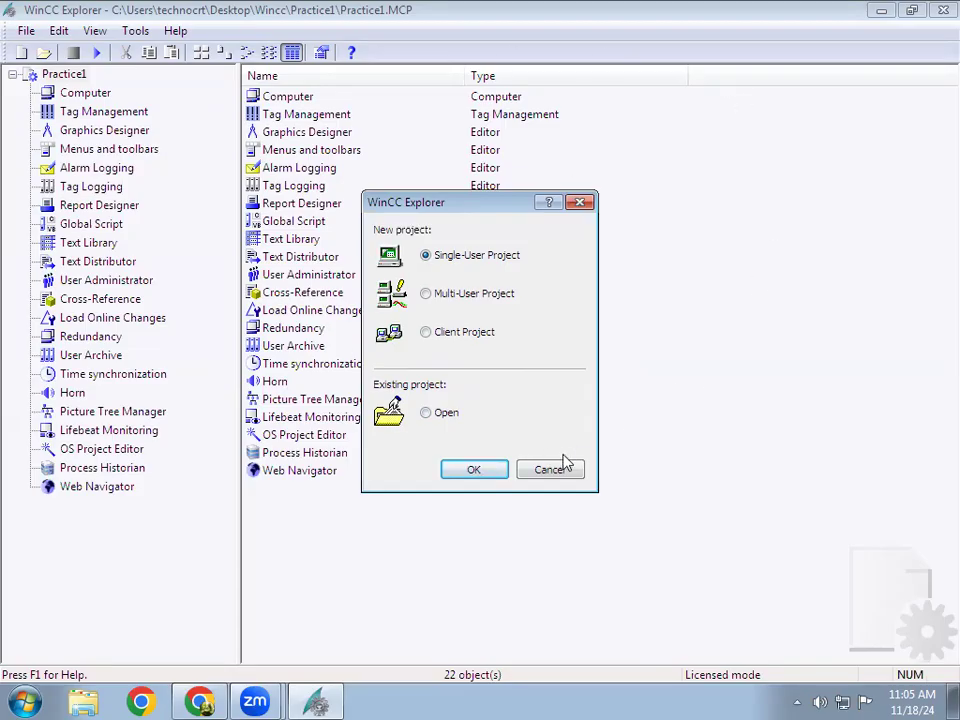
pyautogui.click(490, 476)
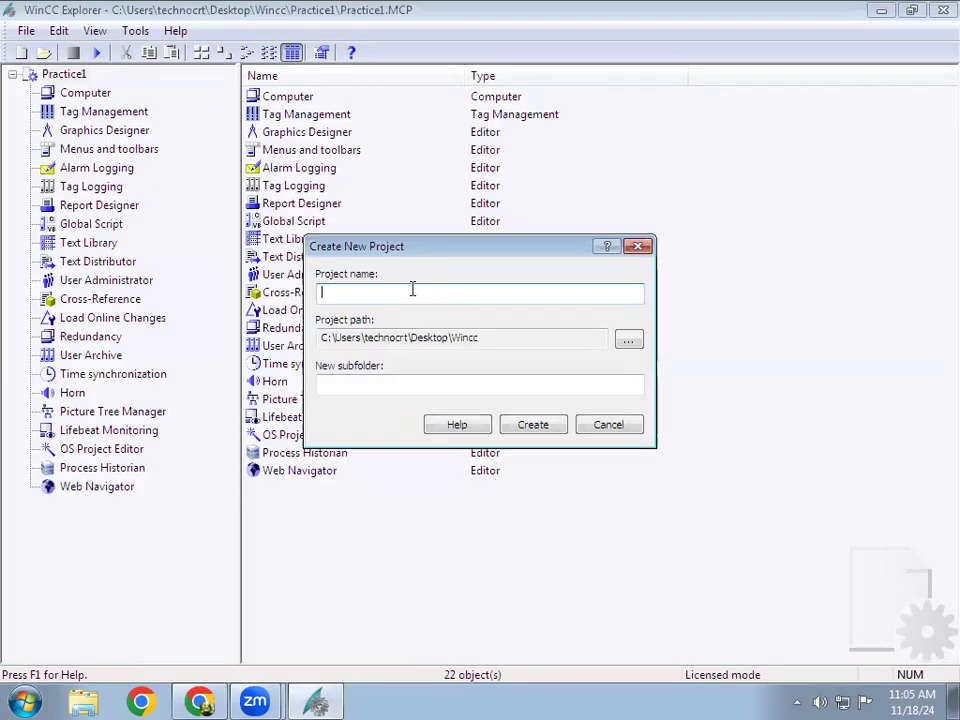
pyautogui.write('test_18112024')
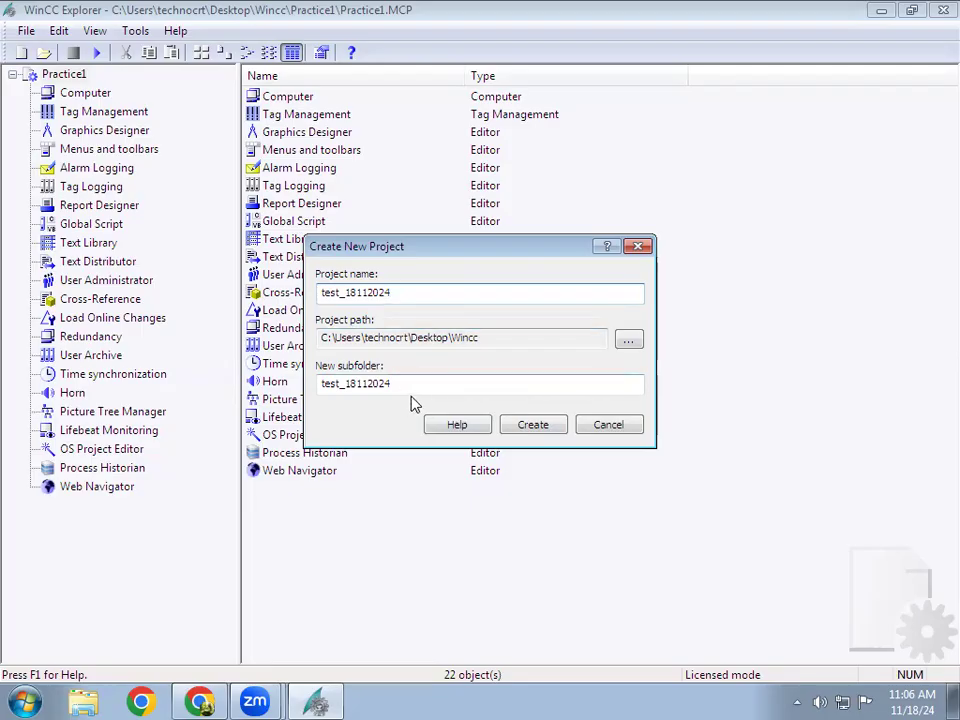
pyautogui.click(529, 428)
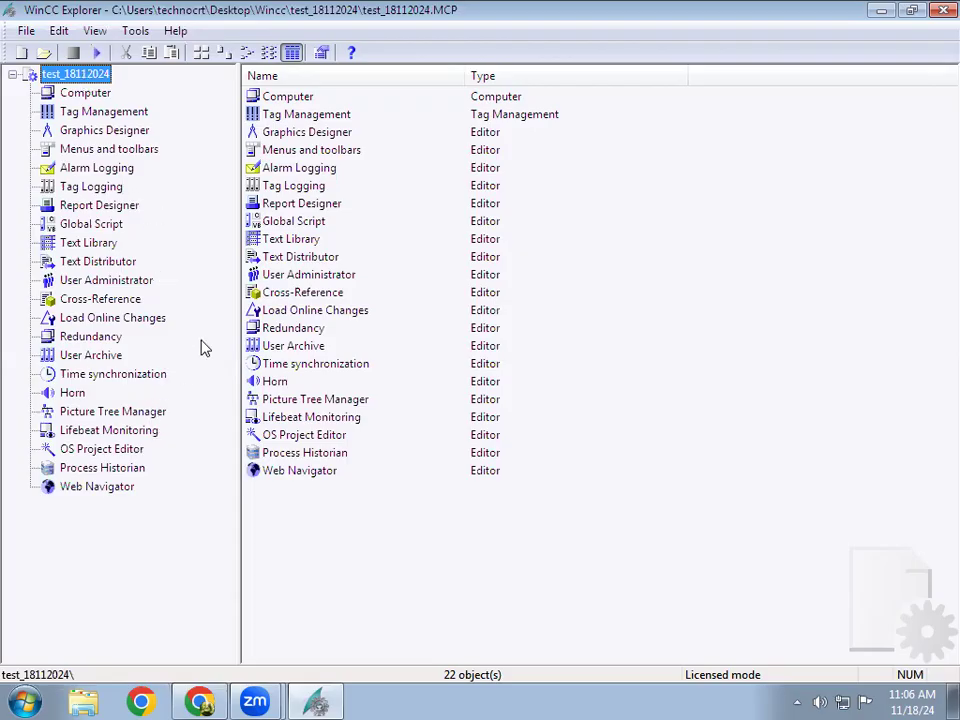
# In the project computer's properties, disable Graphics Runtime in the WinCC runtime start-up order
pyautogui.click(88, 96)
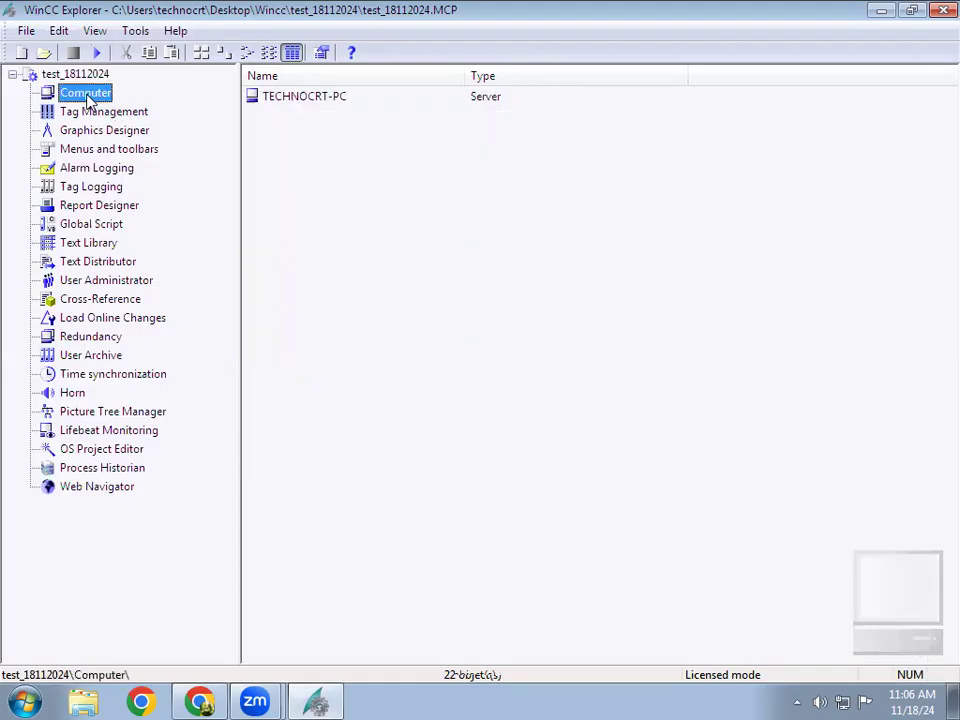
pyautogui.rightClick(88, 99)
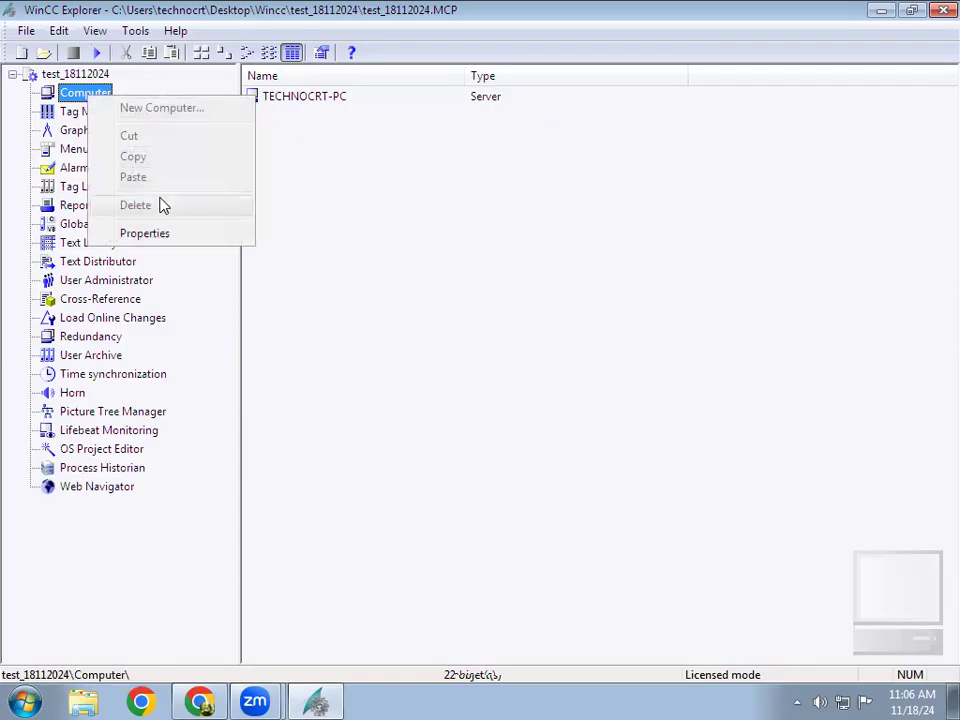
pyautogui.click(176, 236)
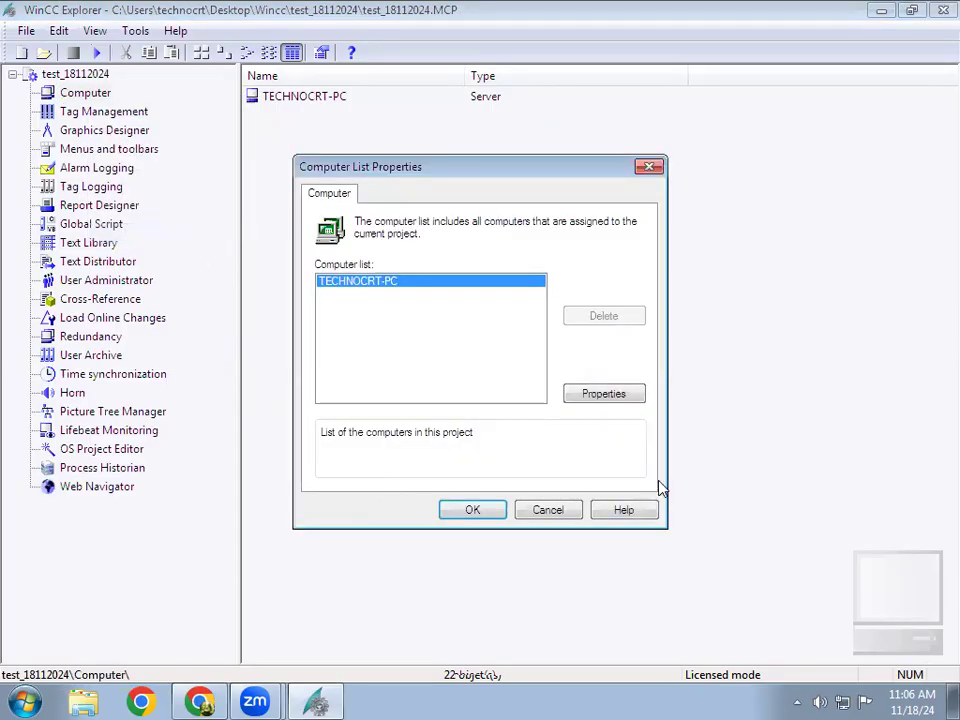
pyautogui.click(614, 395)
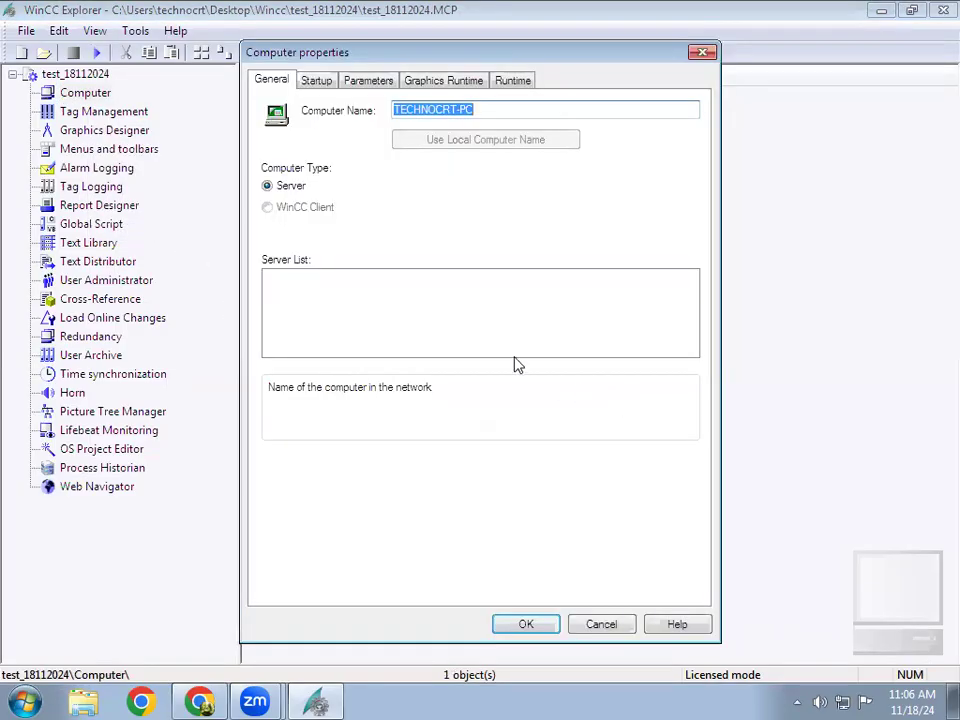
pyautogui.click(316, 86)
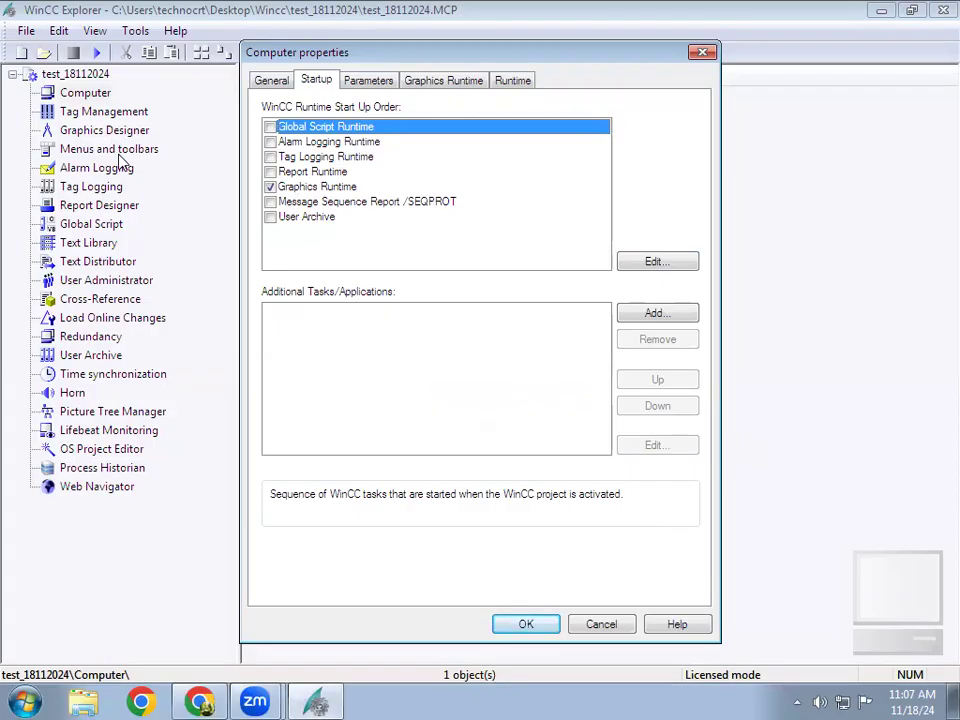
pyautogui.click(270, 187)
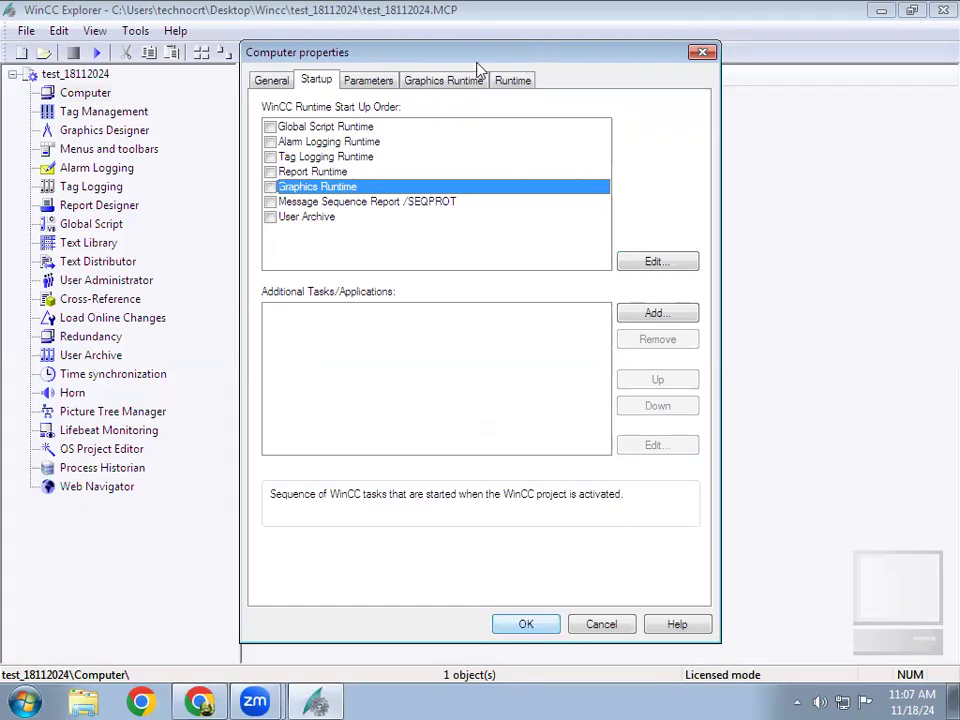
# Enable the Full Screen window attribute for the computer's graphics runtime and accept the computer properties
pyautogui.click(428, 80)
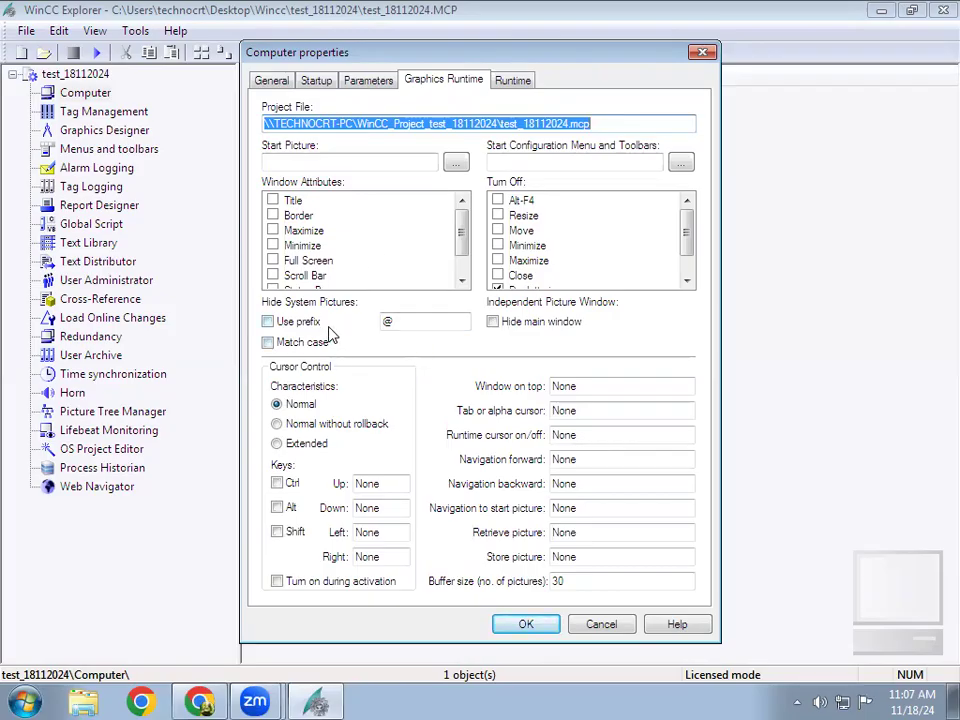
pyautogui.click(274, 264)
pyautogui.click(547, 627)
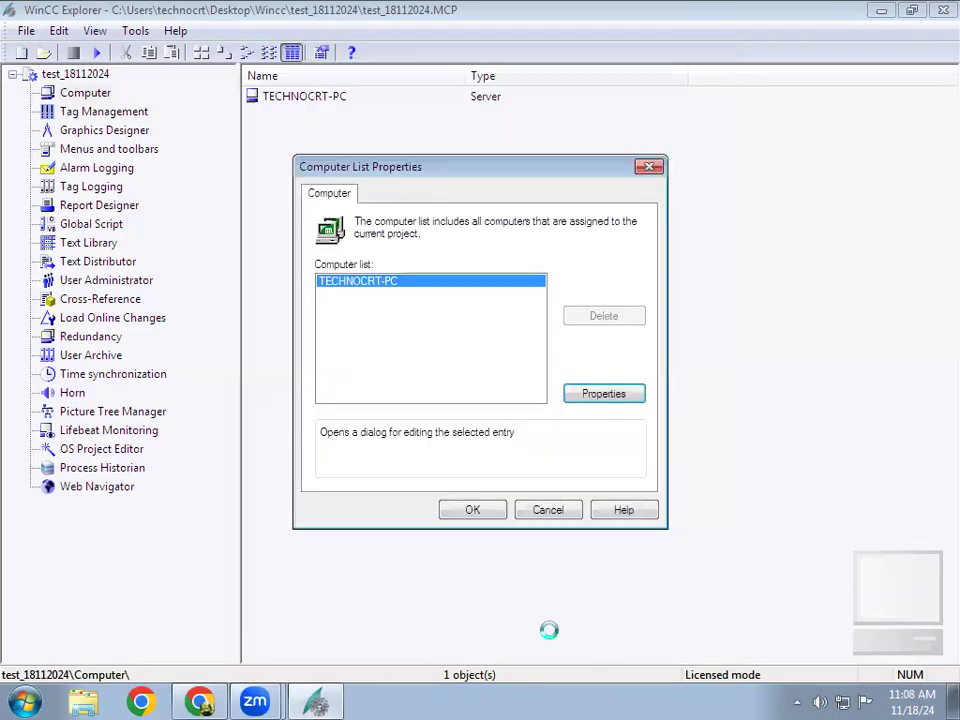
pyautogui.click(498, 513)
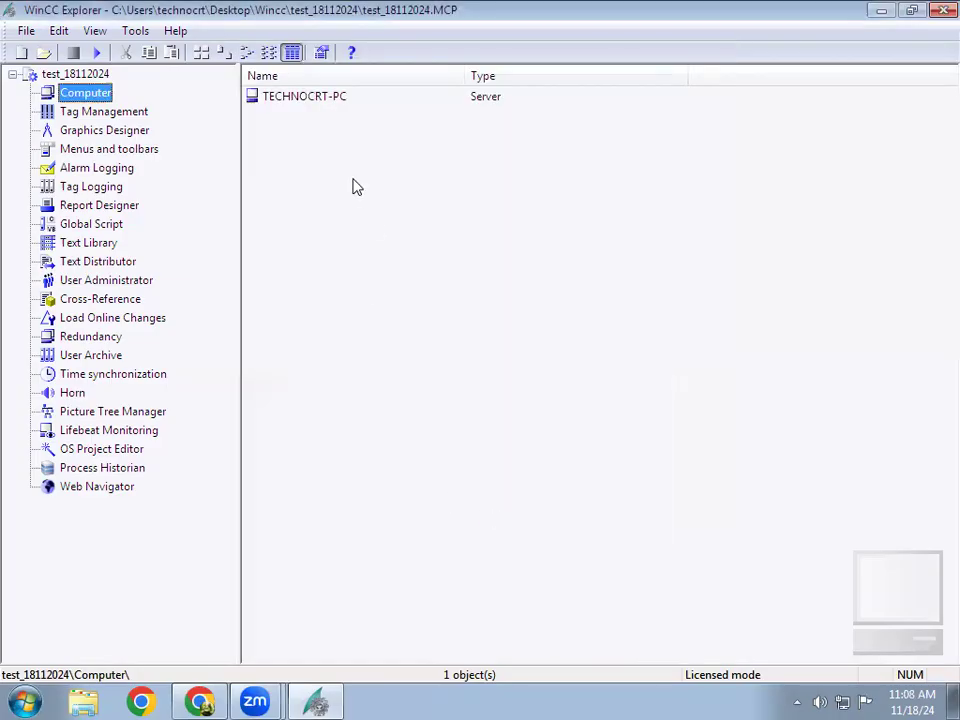
# Create a new process picture in Graphics Designer and rename it MAIN SCREEN.Pdl
pyautogui.click(104, 99)
pyautogui.click(115, 140)
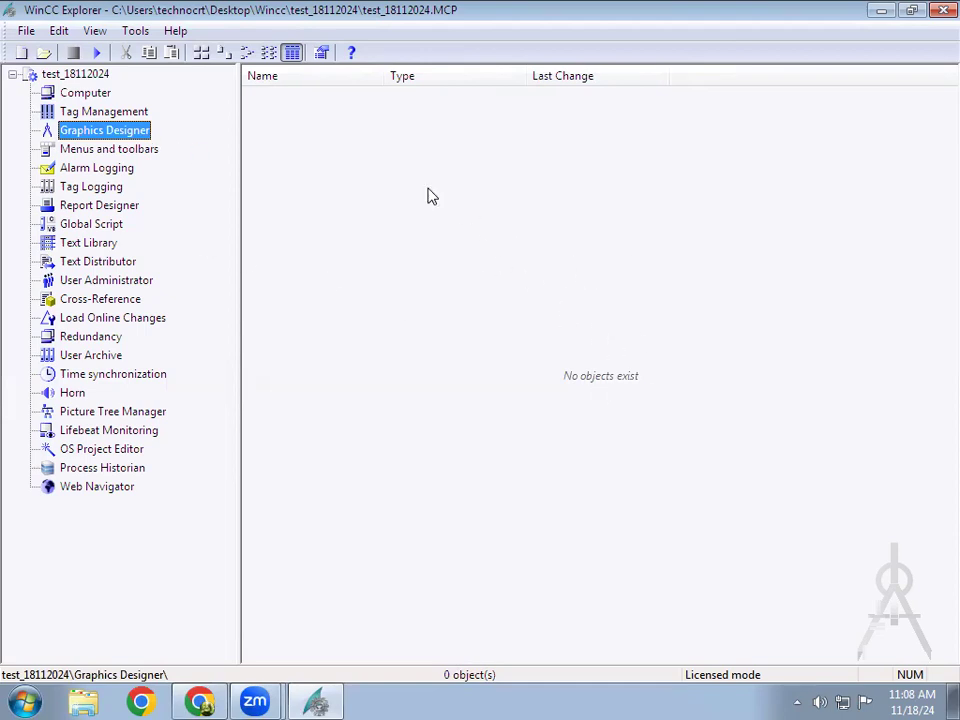
pyautogui.rightClick(371, 160)
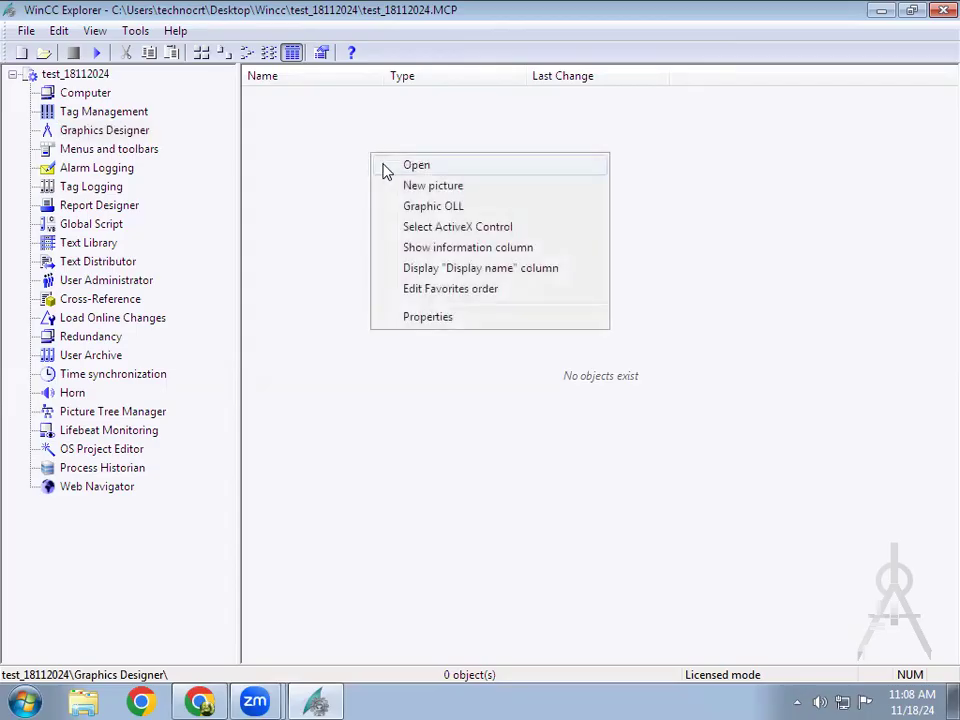
pyautogui.click(464, 188)
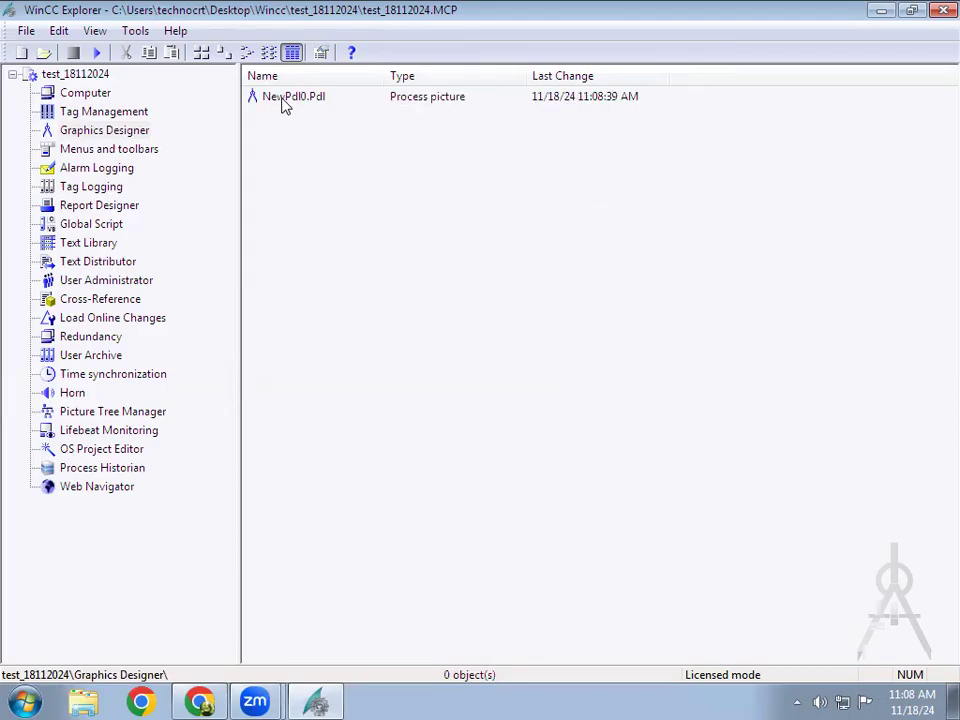
pyautogui.click(284, 103)
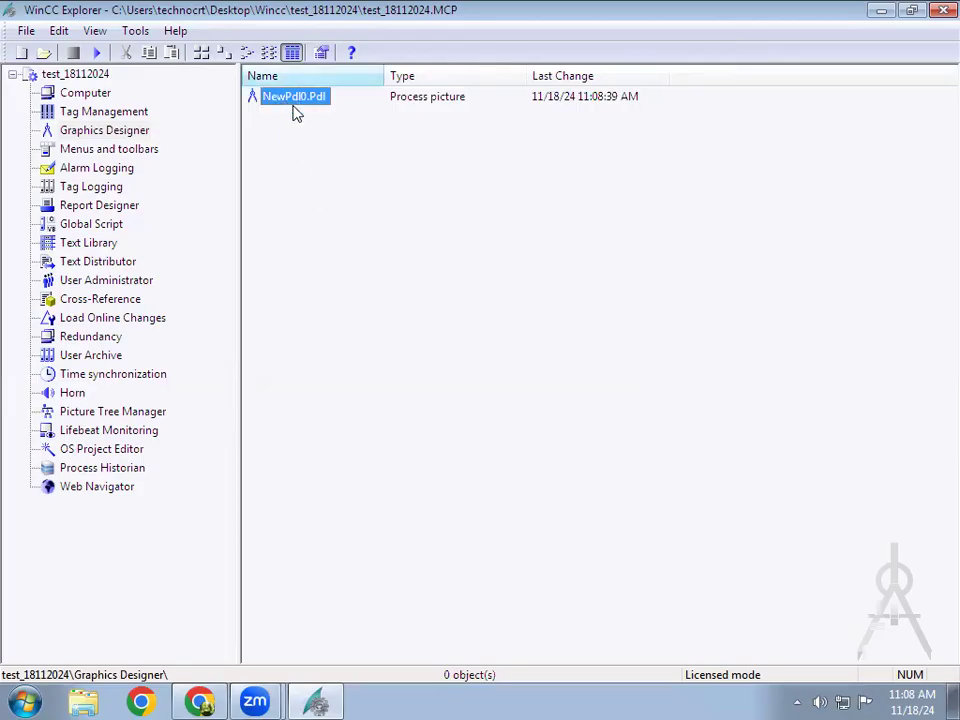
pyautogui.click(294, 107)
pyautogui.press('capslock')
pyautogui.write('MAI')
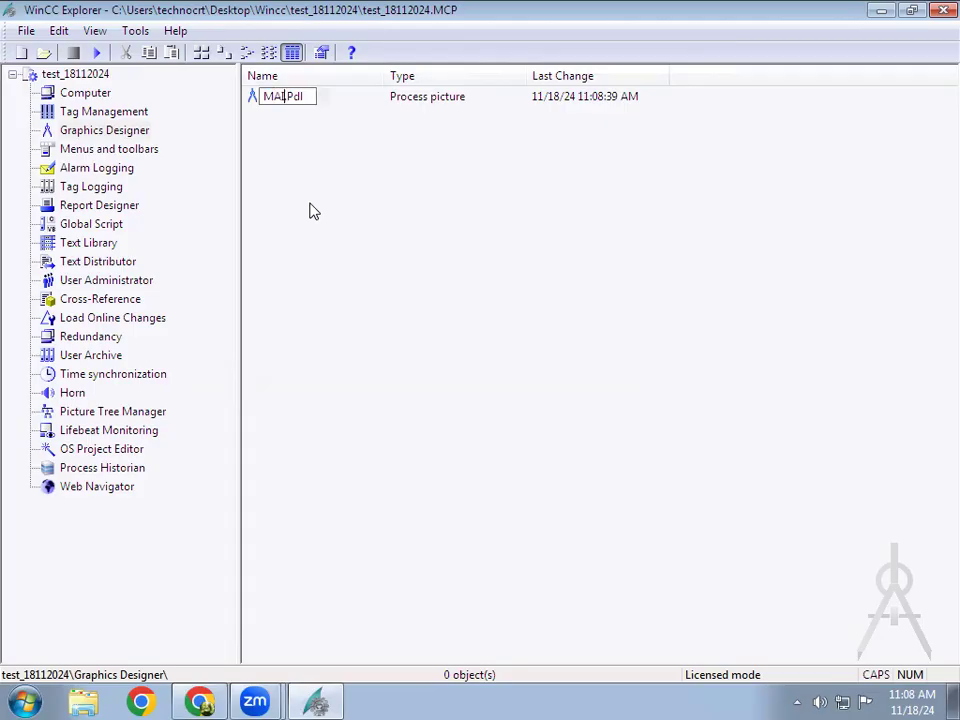
pyautogui.write('N SCREE')
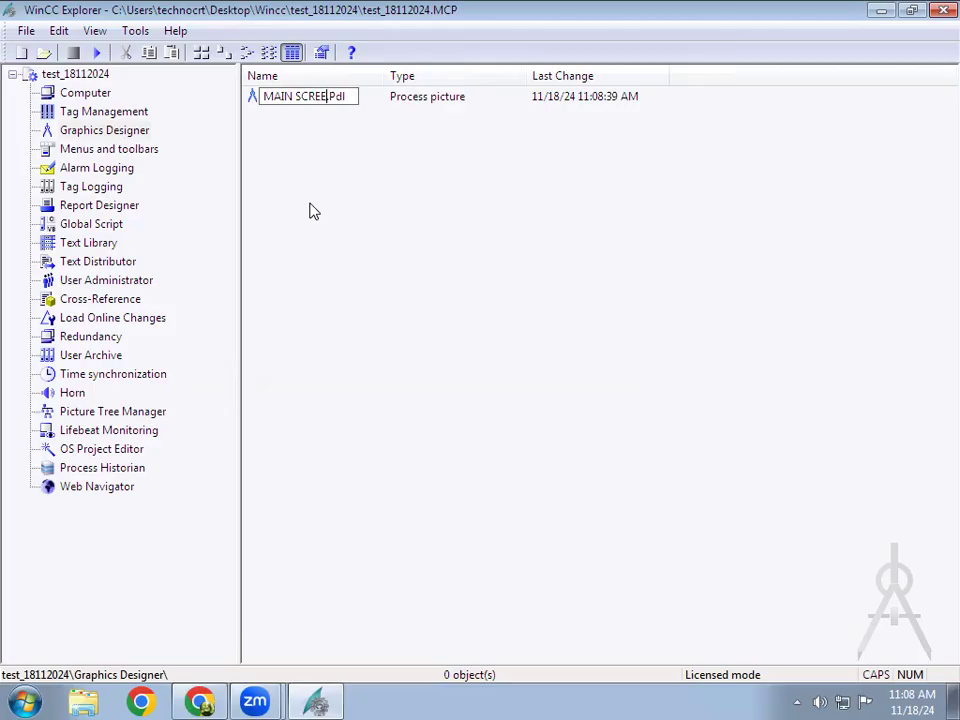
pyautogui.write('N')
pyautogui.click(310, 210)
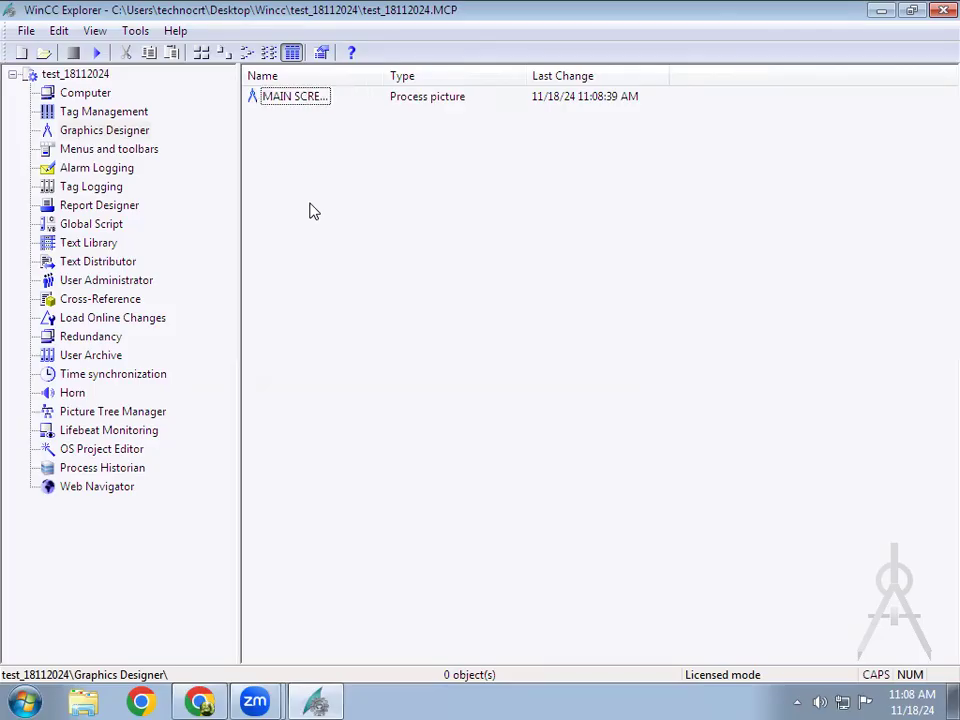
# Add a second process picture to Graphics Designer and rename it DESIGN.Pdl
pyautogui.rightClick(370, 150)
pyautogui.click(469, 191)
pyautogui.click(292, 115)
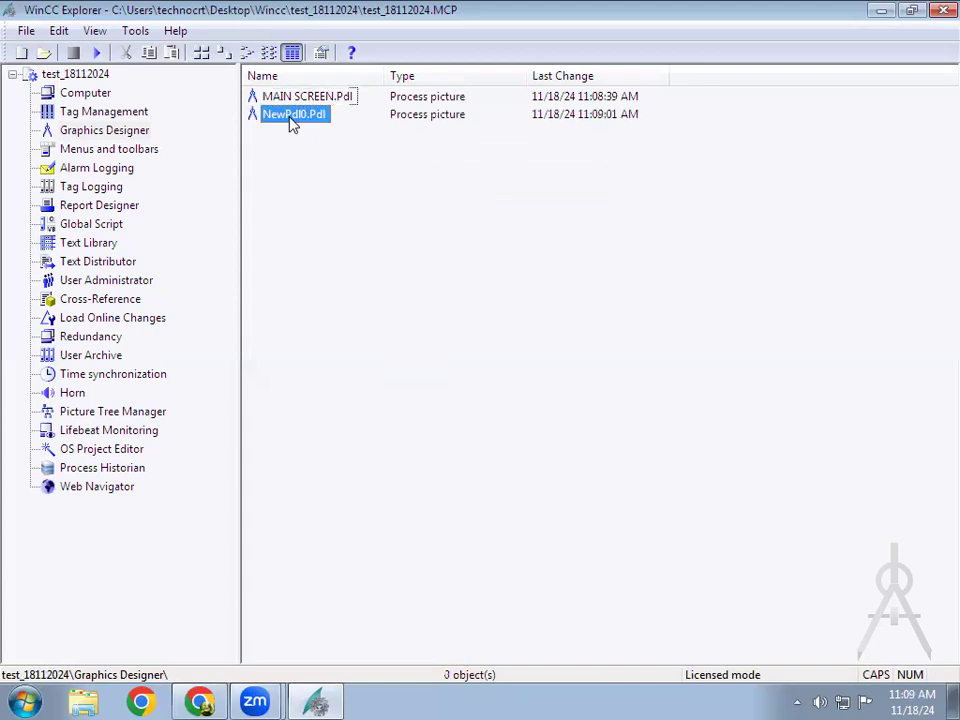
pyautogui.click(291, 117)
pyautogui.write('DESIGN')
pyautogui.rightClick(296, 117)
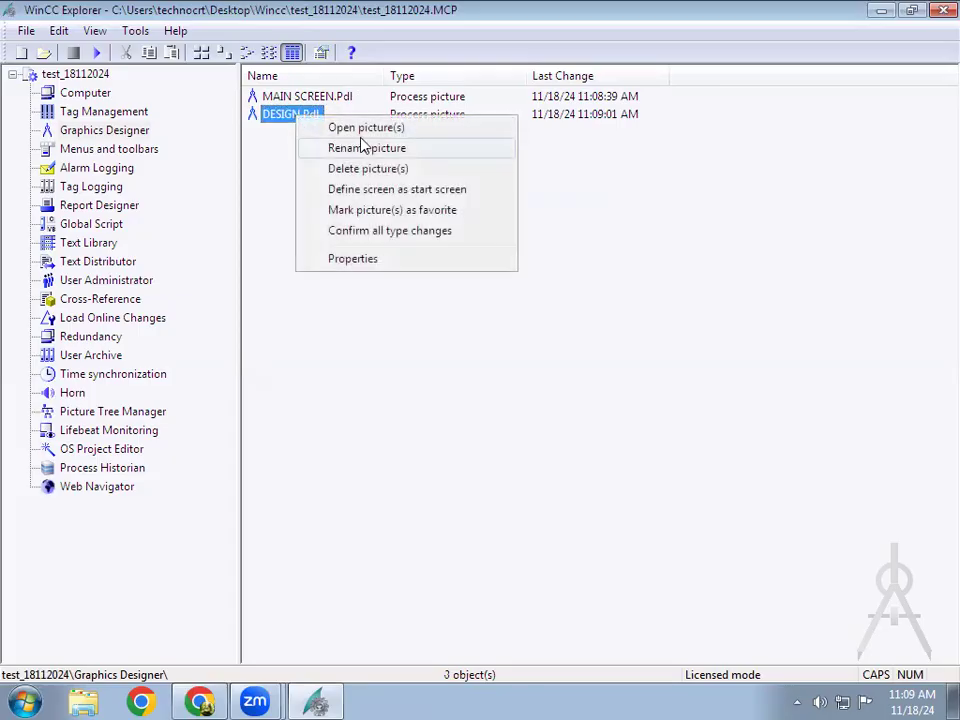
pyautogui.click(290, 173)
# Add a third process picture and rename it TREND.Pdl
pyautogui.rightClick(296, 163)
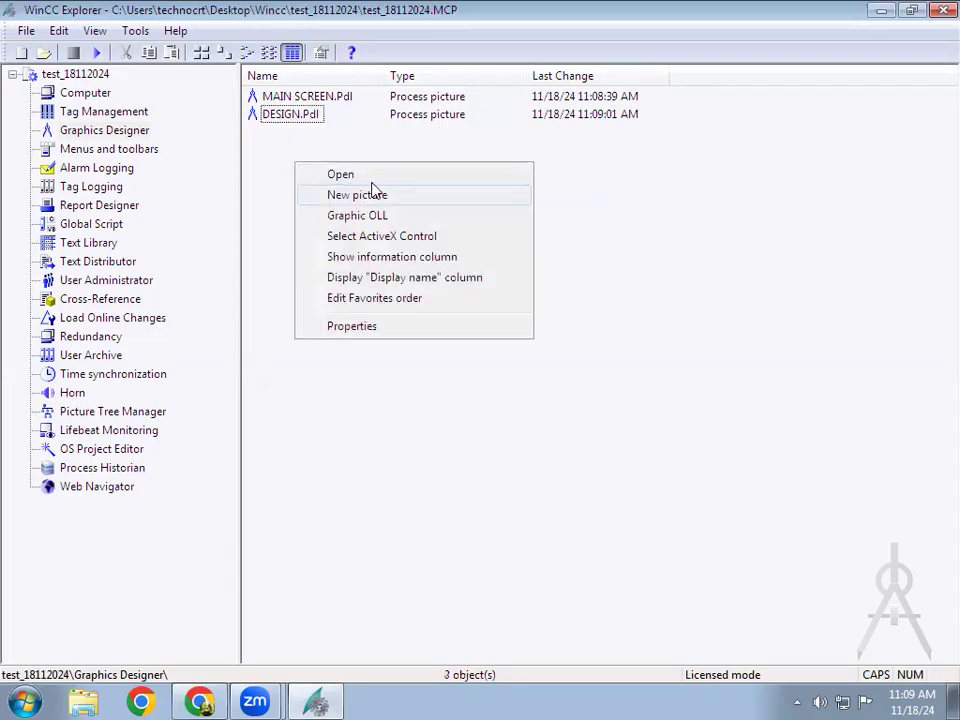
pyautogui.click(375, 198)
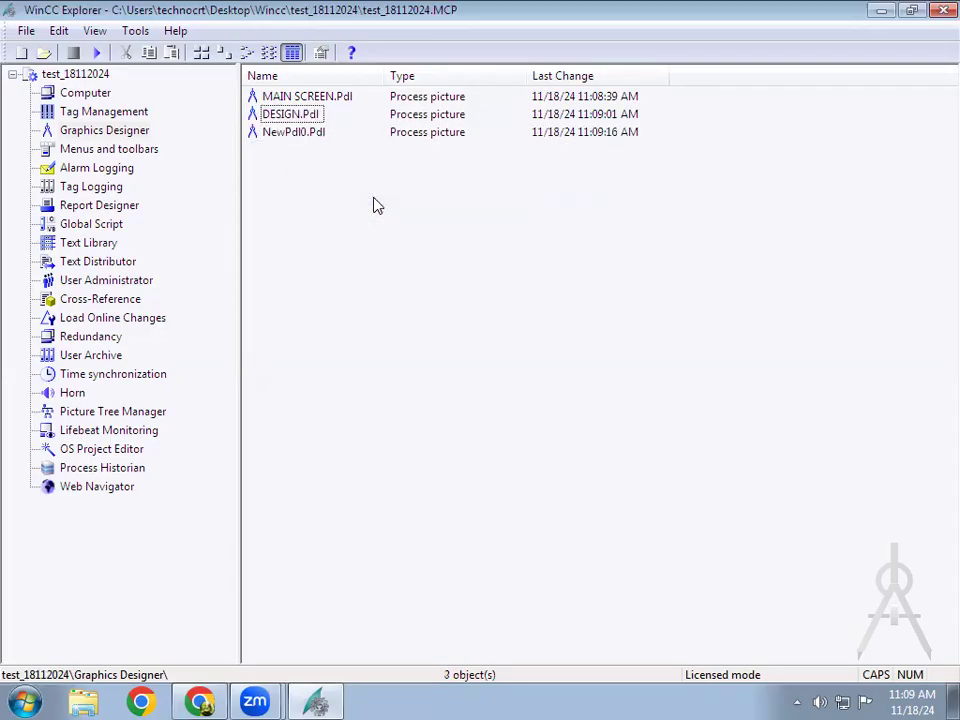
pyautogui.click(279, 136)
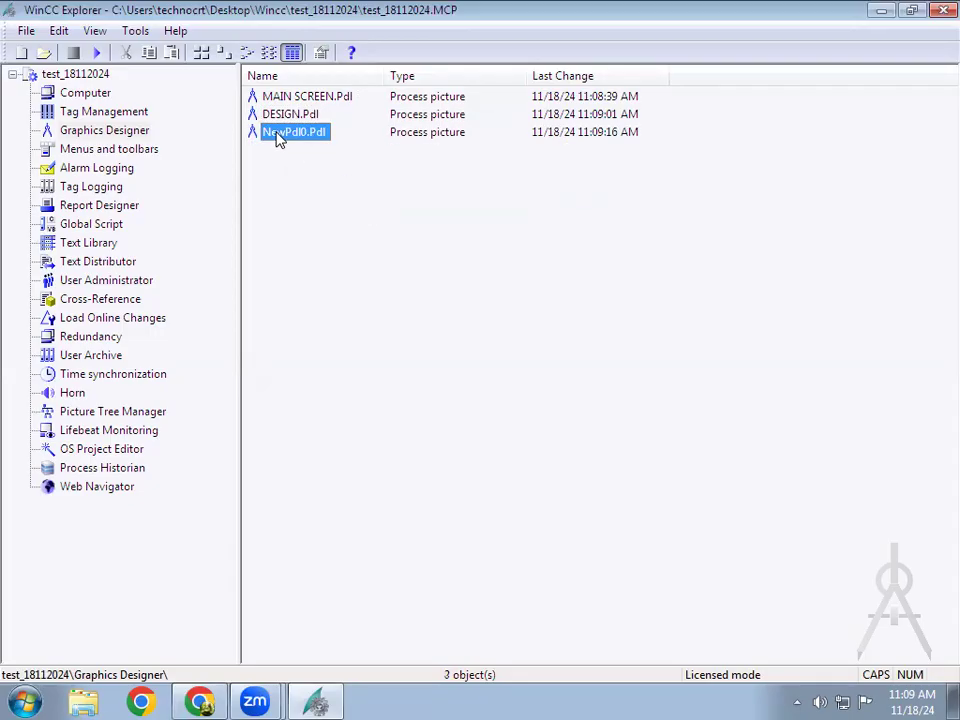
pyautogui.click(279, 136)
pyautogui.write('TR')
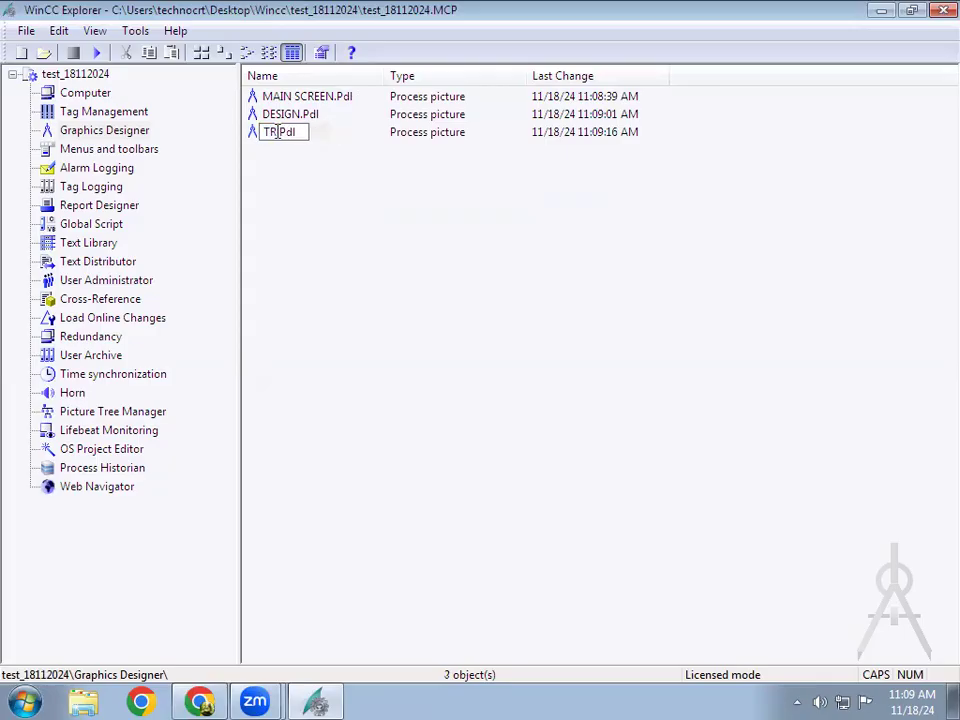
pyautogui.write('END')
# Add a fourth process picture and rename it ALARM.Pdl
pyautogui.rightClick(399, 214)
pyautogui.click(480, 246)
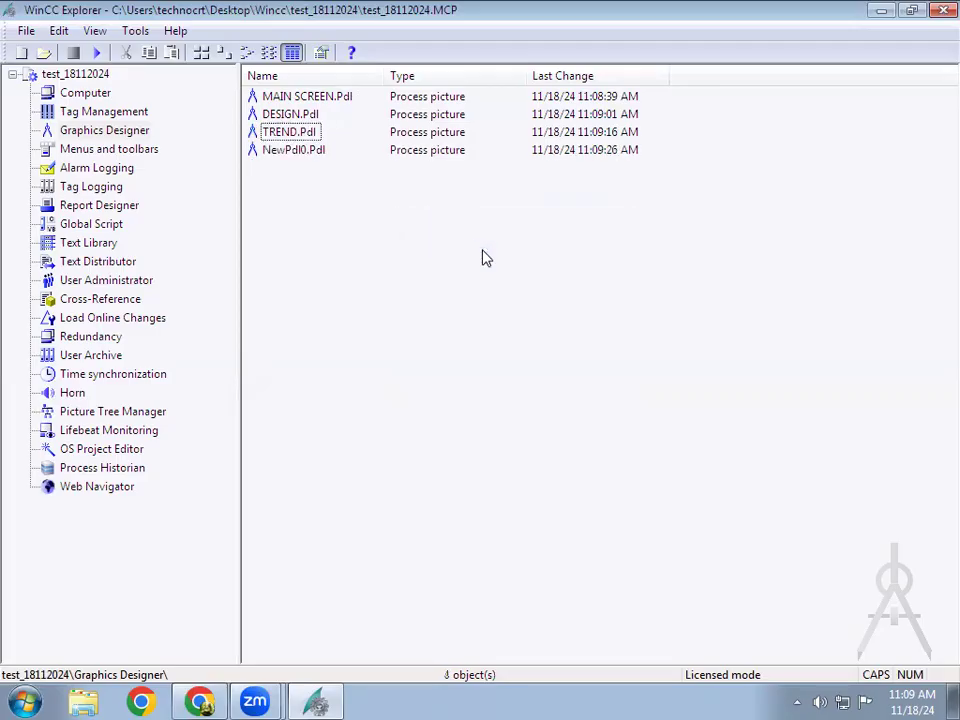
pyautogui.click(290, 151)
pyautogui.click(285, 151)
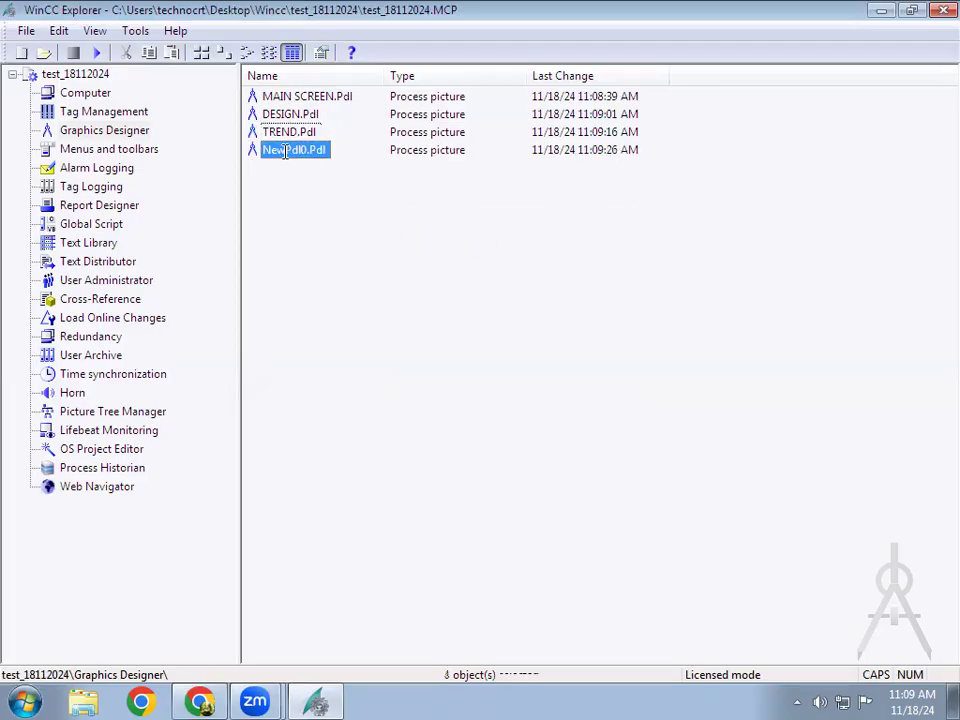
pyautogui.write('ALA')
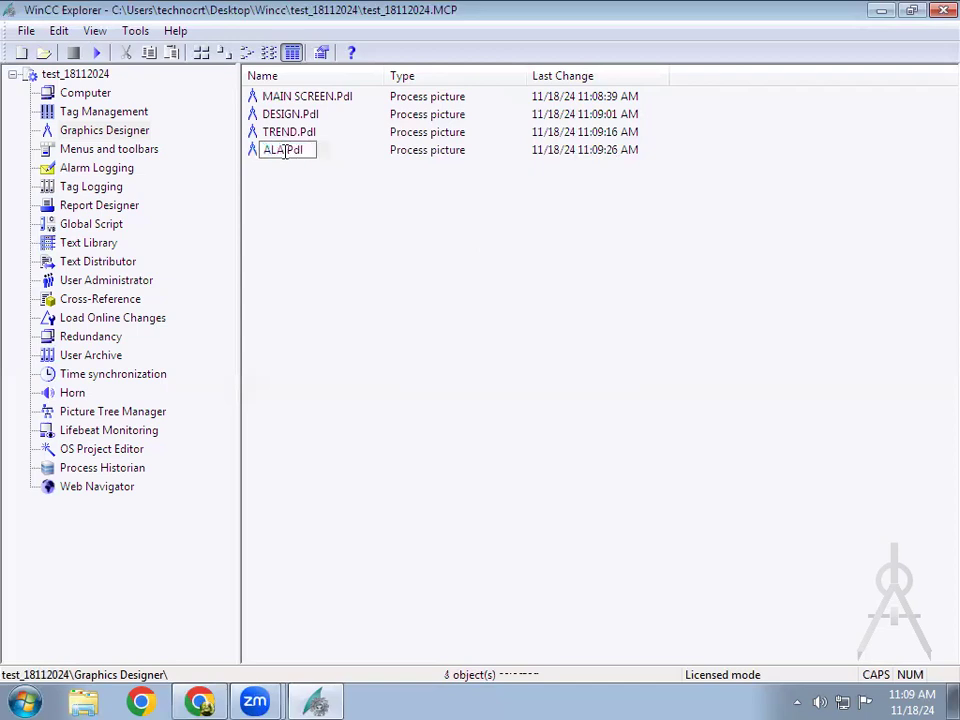
pyautogui.write('RM')
pyautogui.click(287, 232)
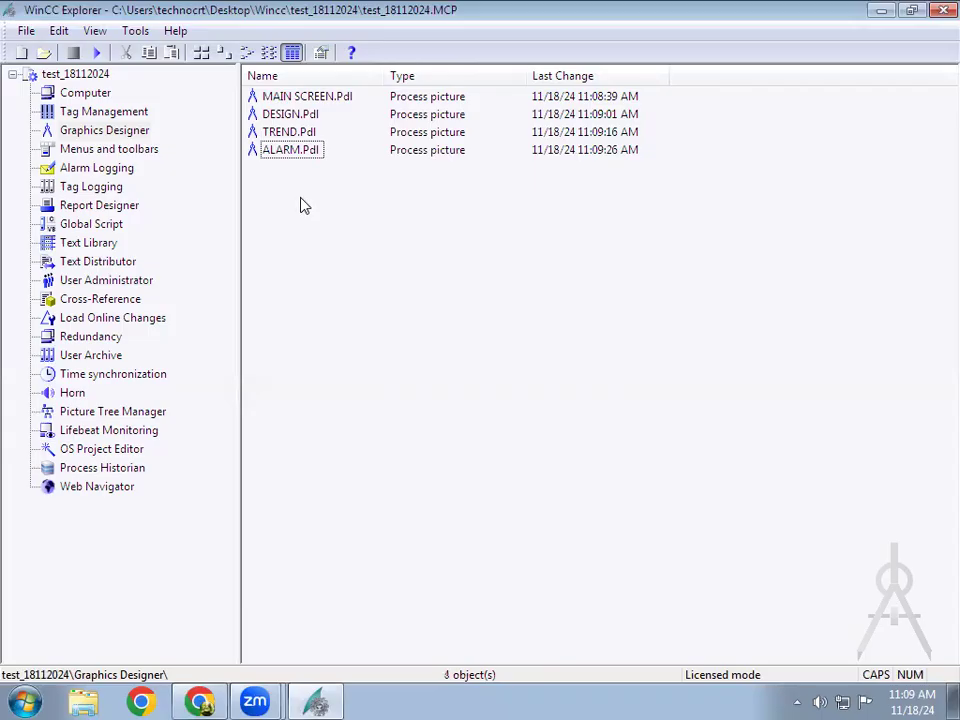
# Add a fifth process picture and rename it RECEIPE.Pdl
pyautogui.rightClick(305, 205)
pyautogui.click(384, 234)
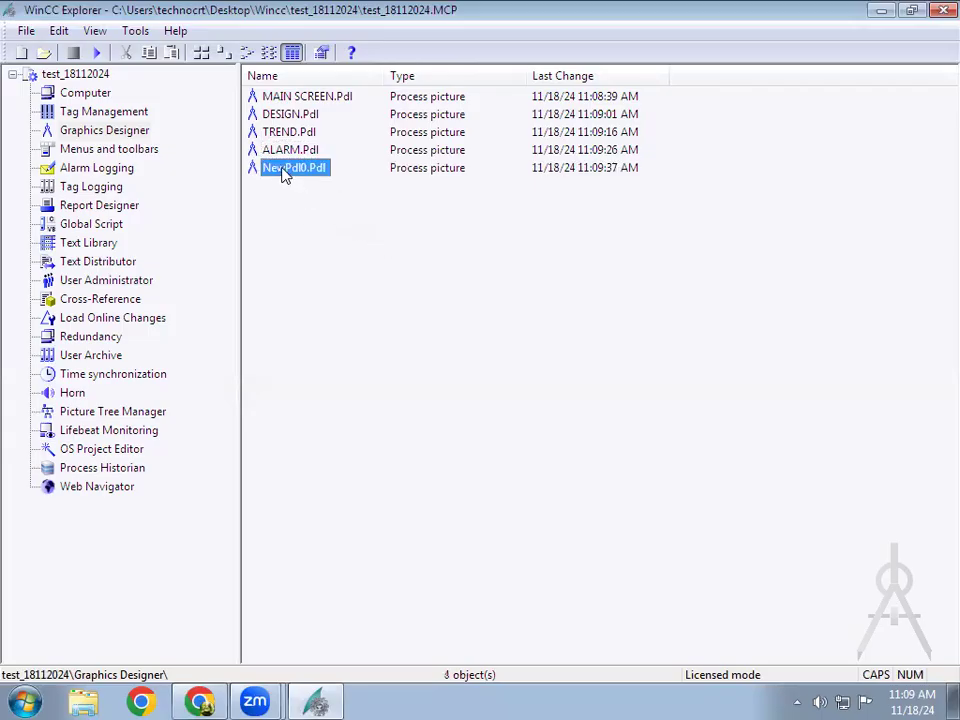
pyautogui.click(284, 170)
pyautogui.write('RECE')
pyautogui.press('BackSpace')
pyautogui.write('IPE')
# Add a sixth process picture and rename it REPORT.Pdl
pyautogui.rightClick(358, 251)
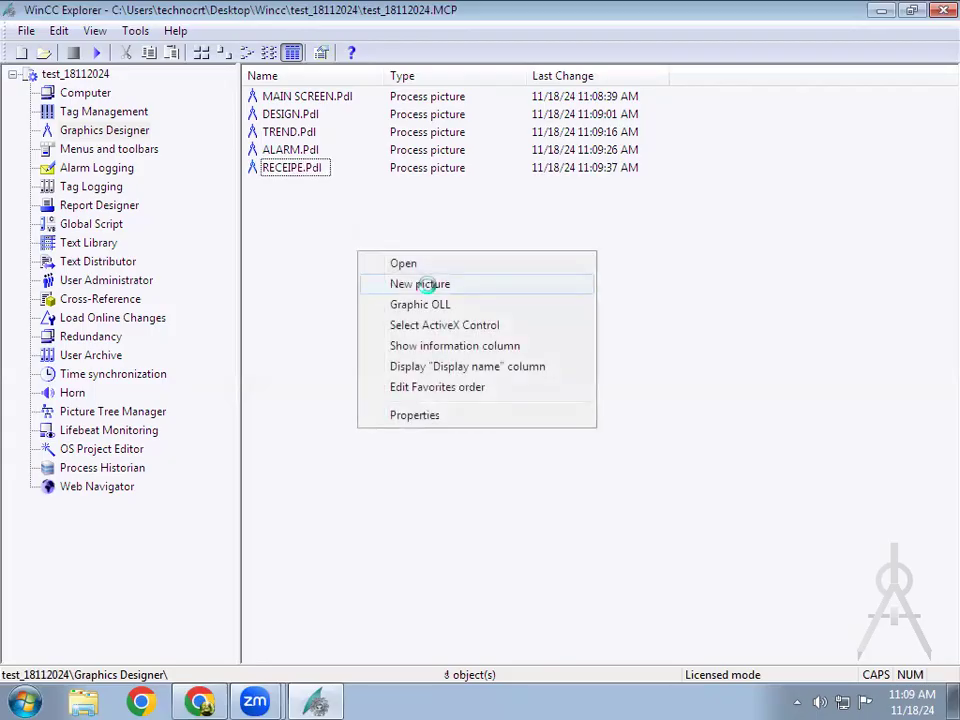
pyautogui.click(336, 245)
pyautogui.click(283, 189)
pyautogui.click(298, 189)
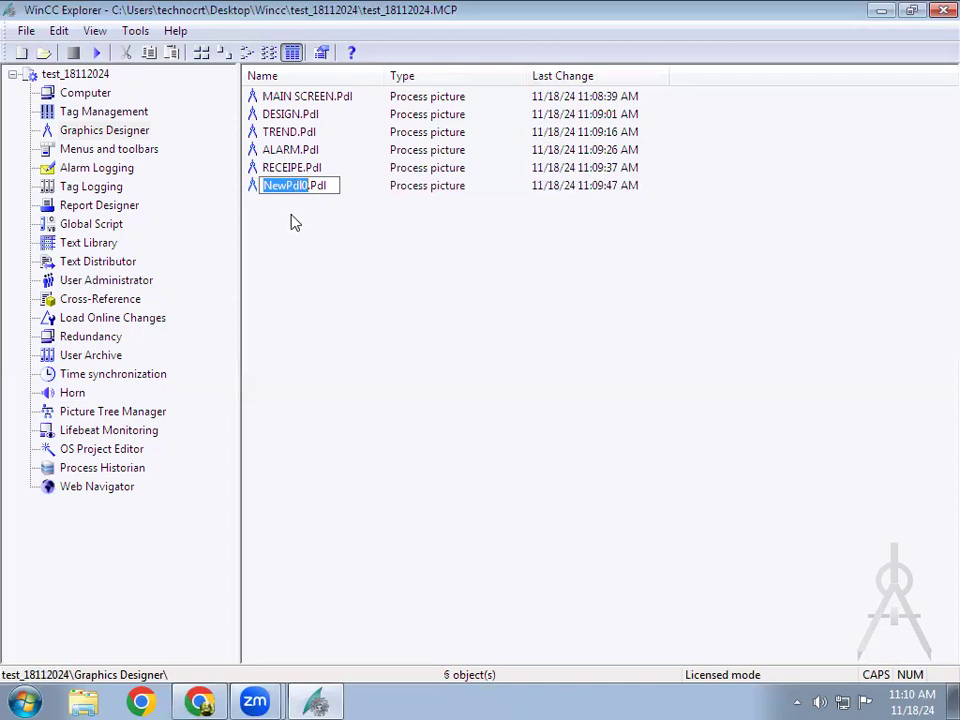
pyautogui.write('REP')
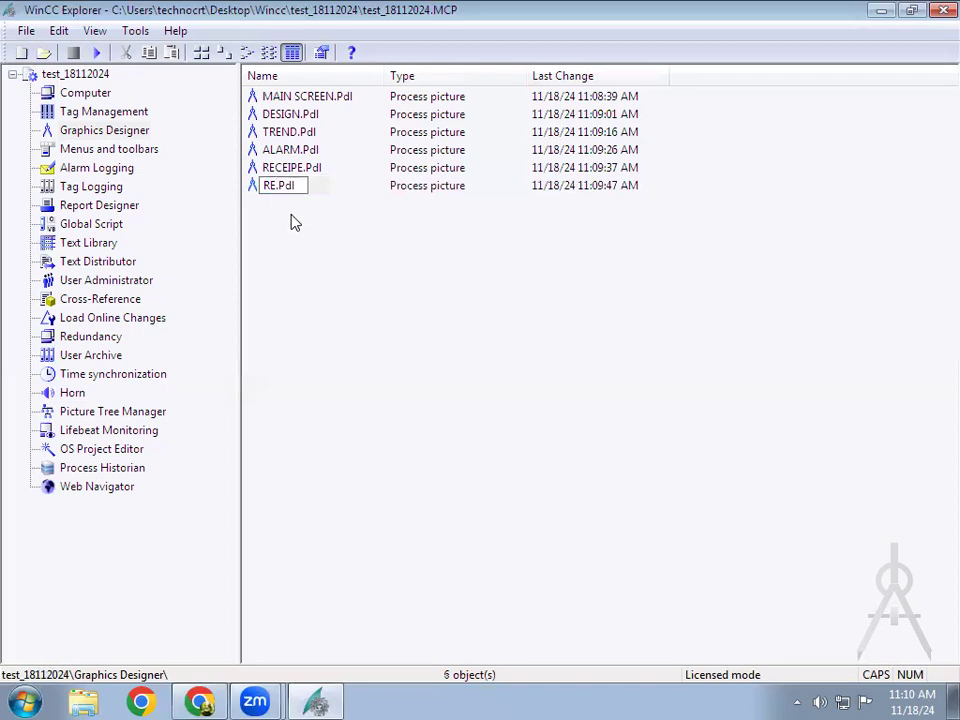
pyautogui.write('ORT')
pyautogui.press('Return')
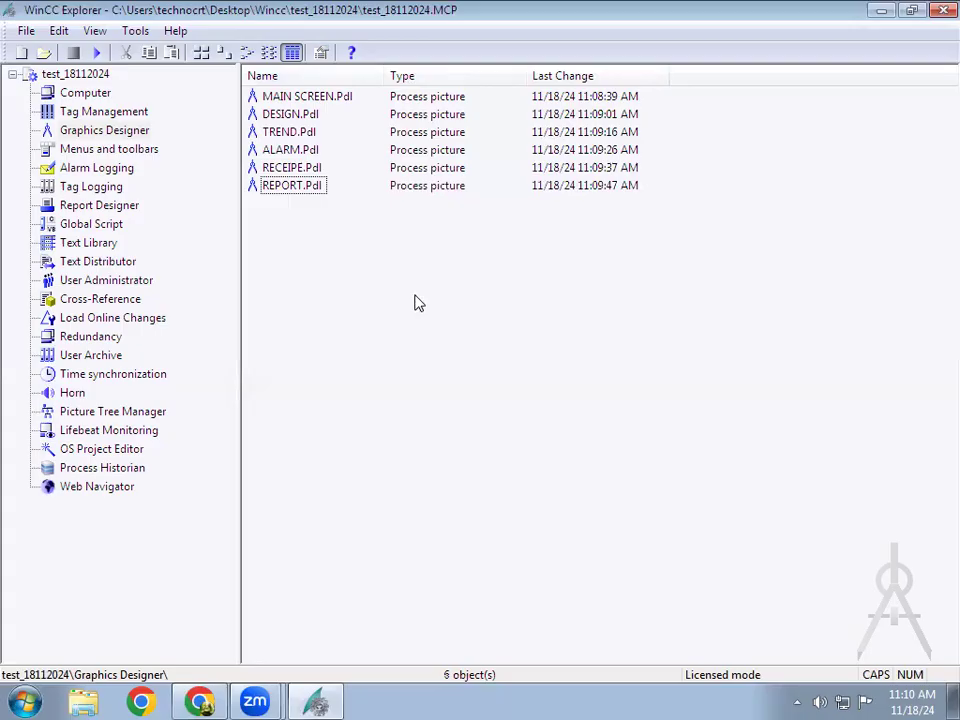
# Open the MAIN SCREEN.Pdl process picture for editing
pyautogui.doubleClick(279, 100)
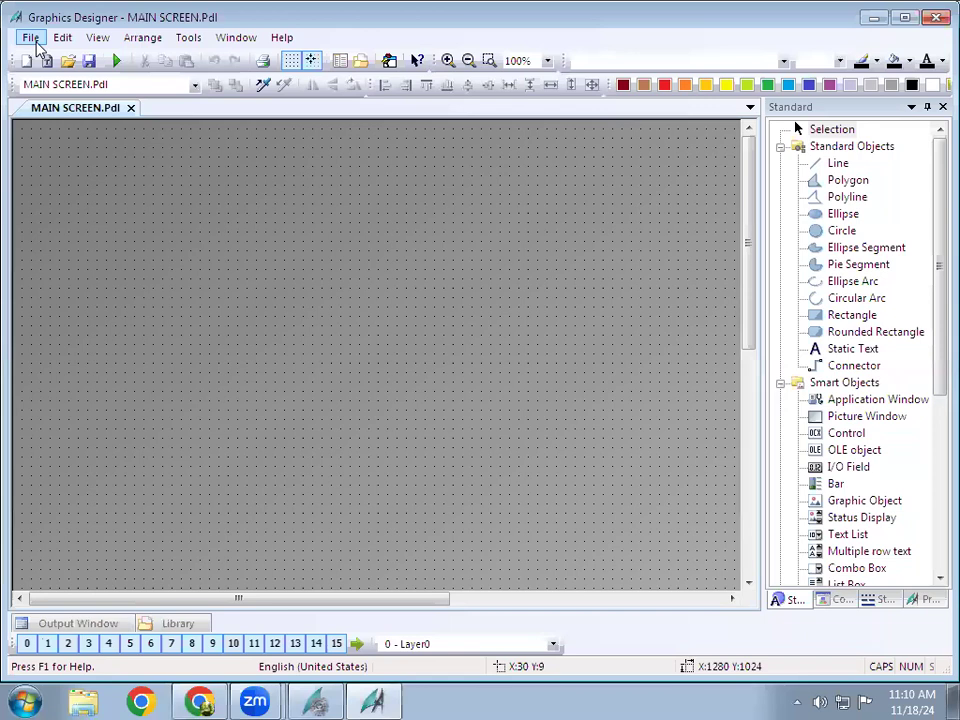
# Create a new picture from within Graphics Designer, save it as RUN.pdl, and close it
pyautogui.click(31, 38)
pyautogui.click(52, 58)
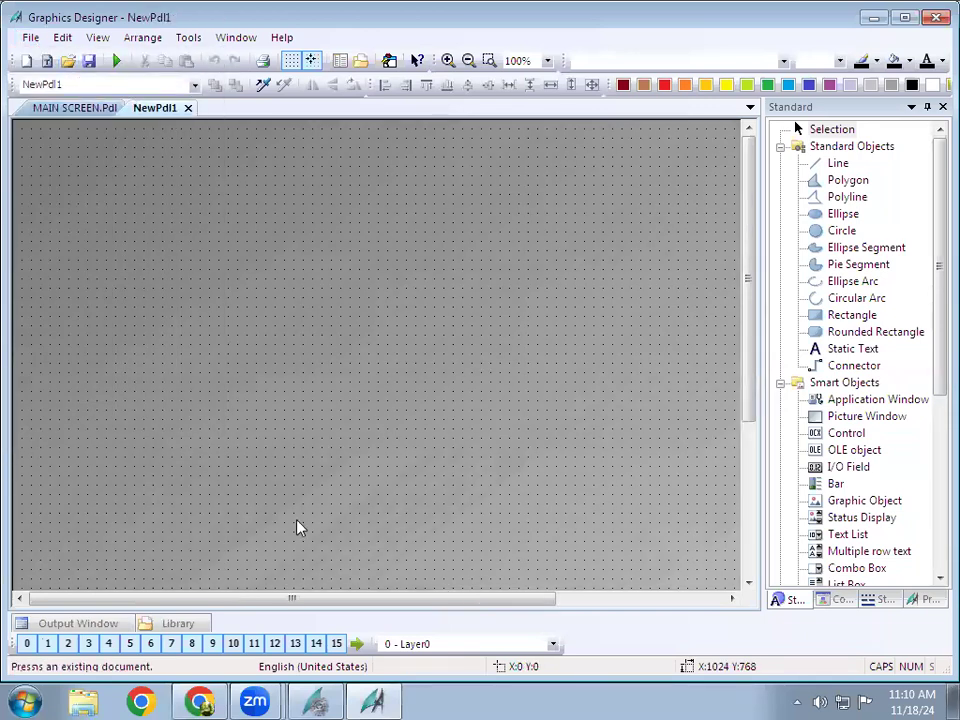
pyautogui.click(313, 700)
pyautogui.click(372, 700)
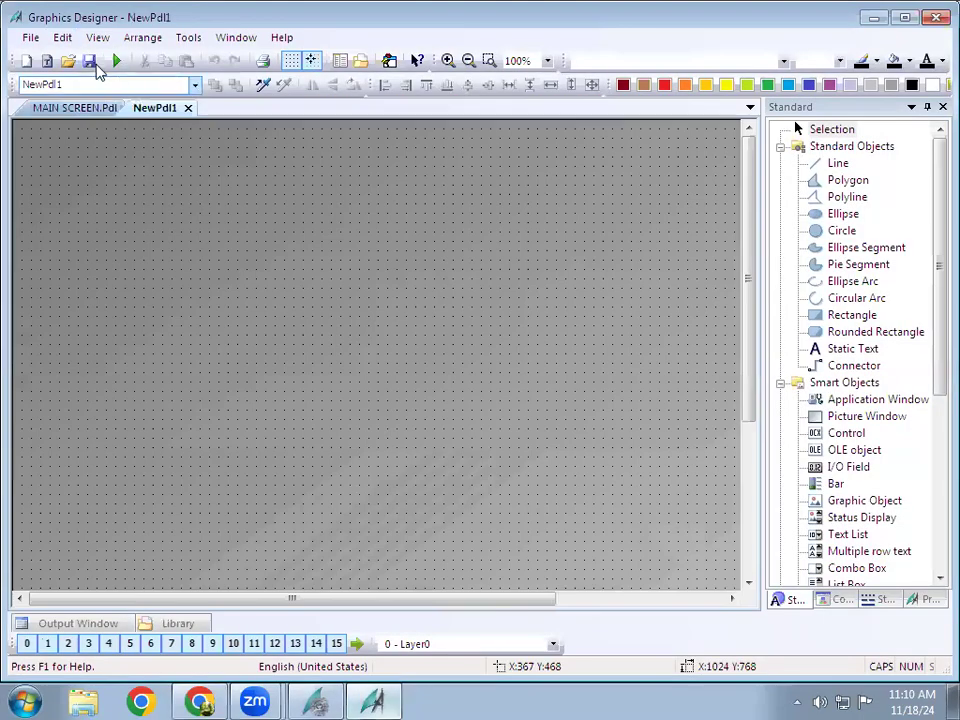
pyautogui.click(89, 61)
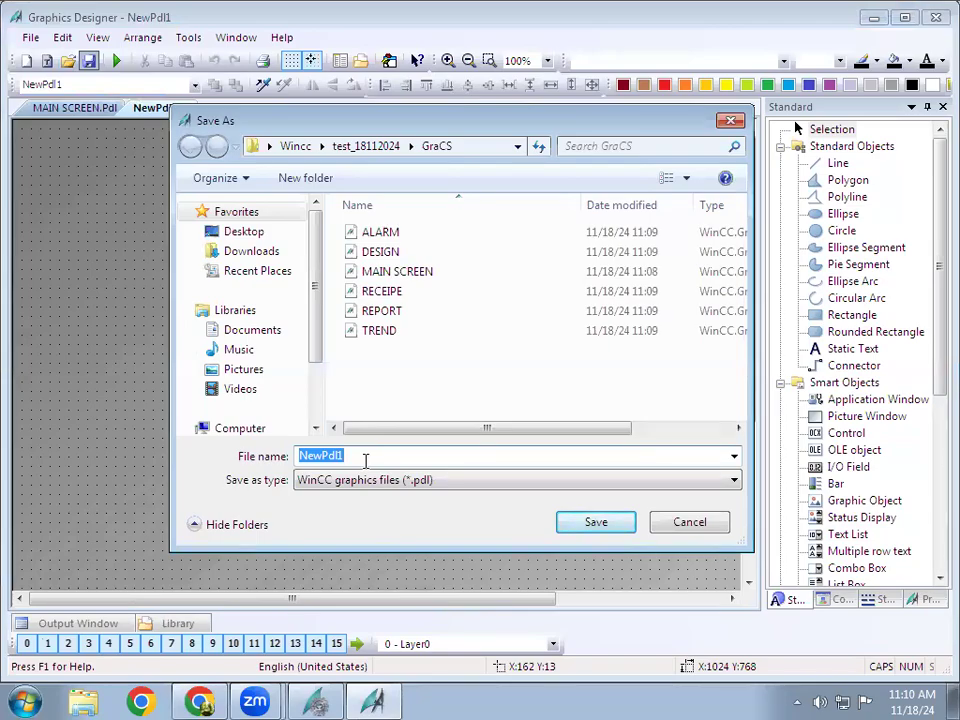
pyautogui.write('RUN')
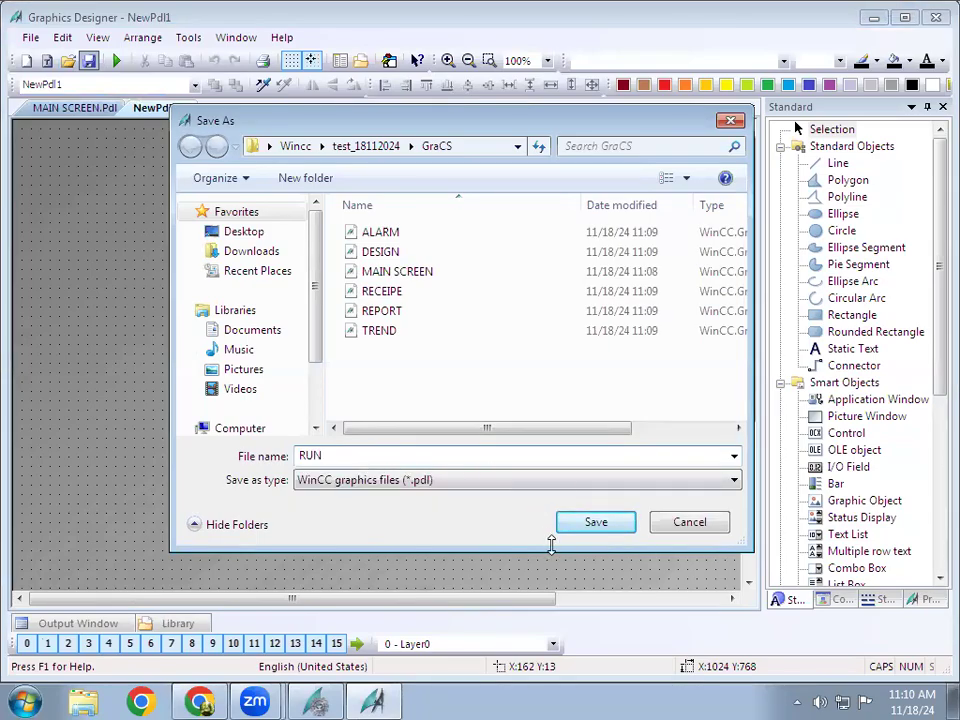
pyautogui.click(601, 528)
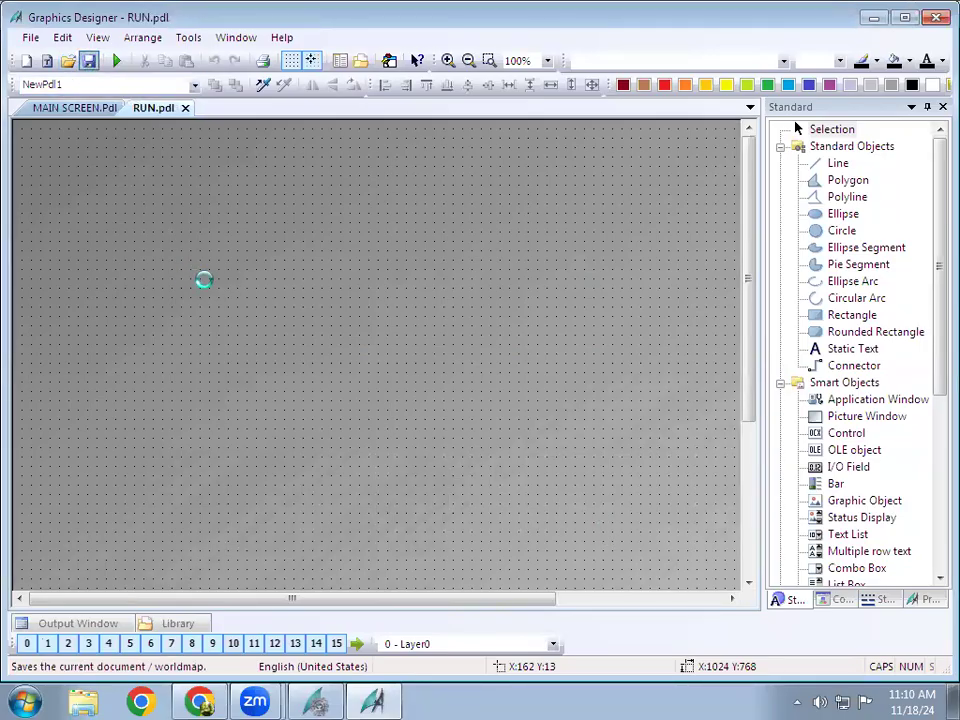
pyautogui.click(185, 108)
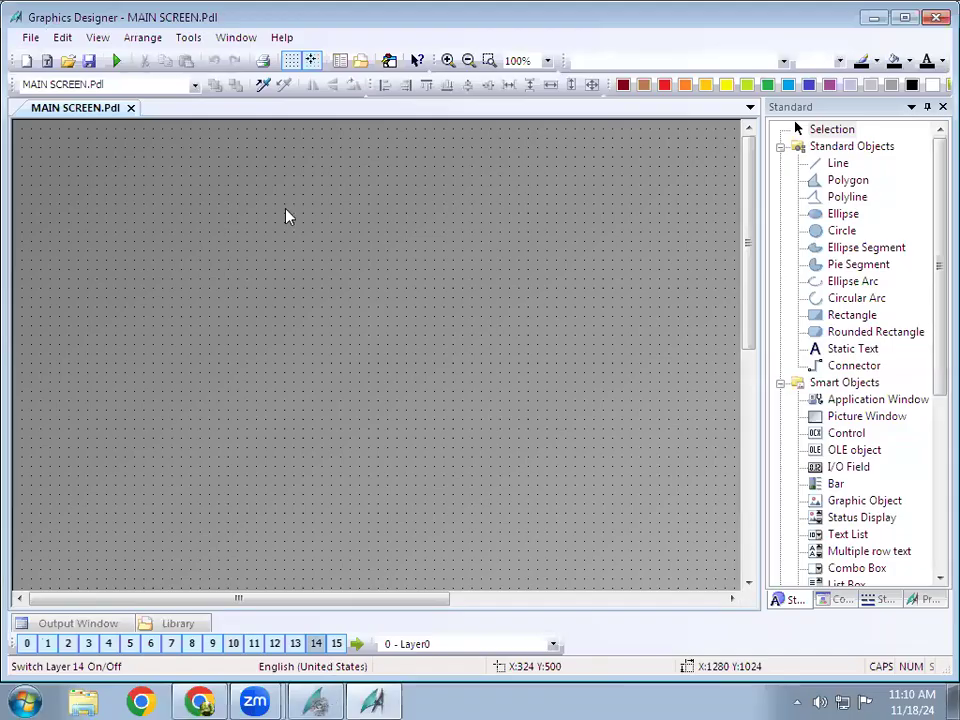
pyautogui.hotkey('alt', 'Tab')
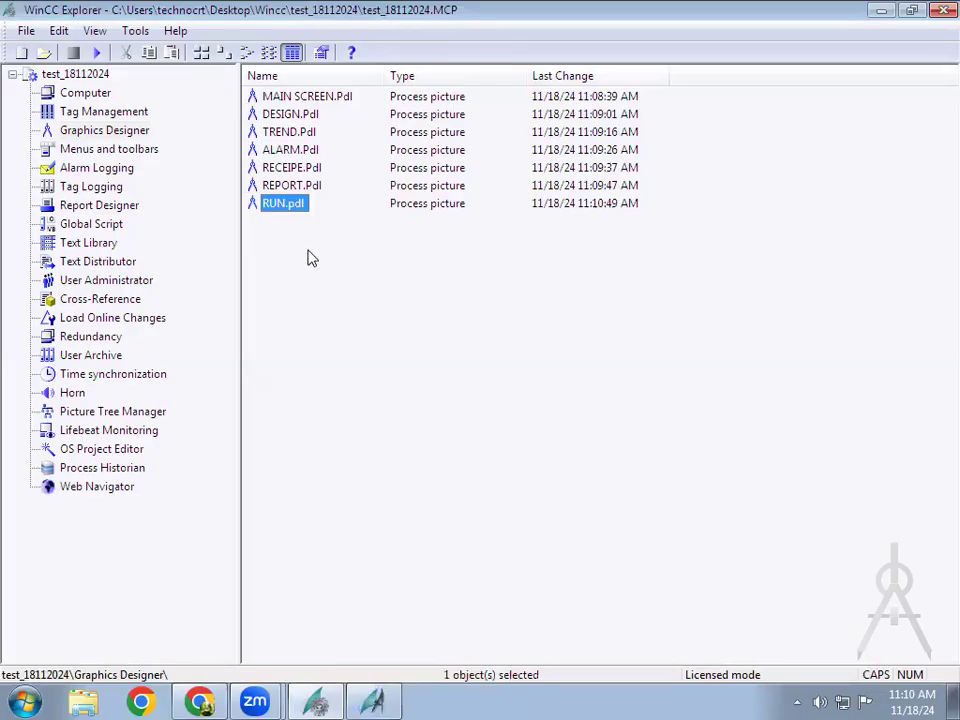
# Delete the RUN.pdl process picture from the project
pyautogui.click(266, 221)
pyautogui.rightClick(262, 210)
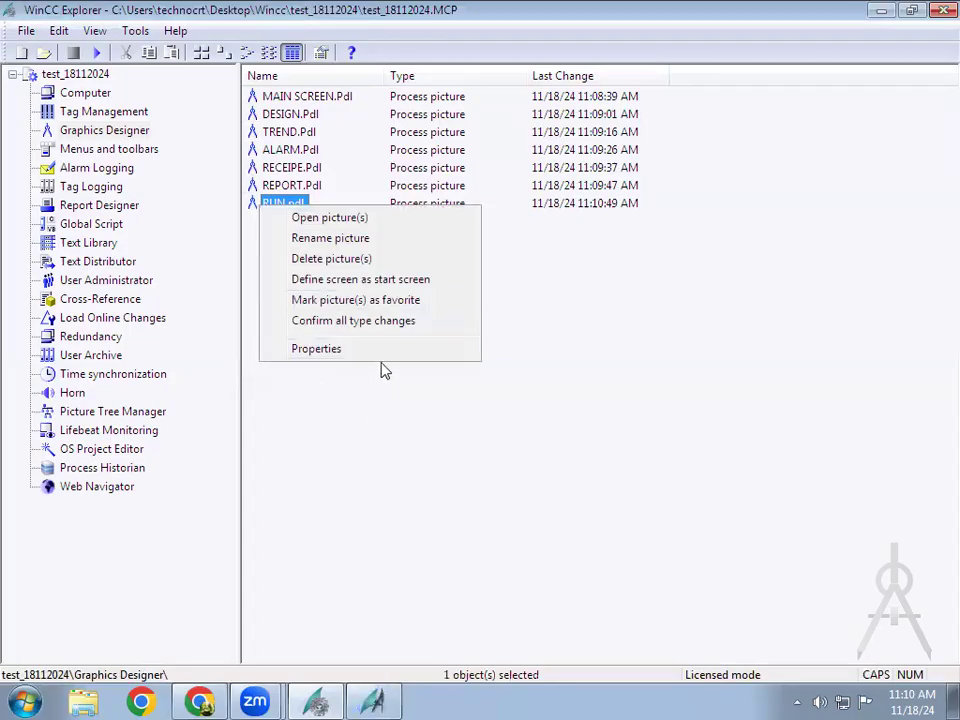
pyautogui.click(340, 259)
pyautogui.click(499, 420)
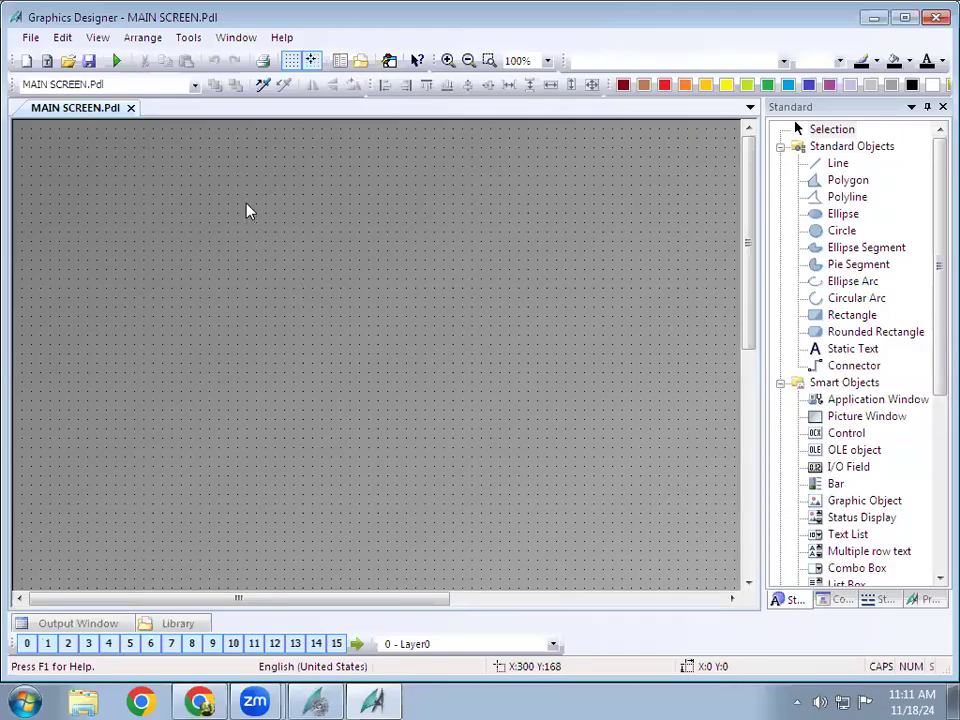
# Set the MAIN SCREEN picture's width to 600 and its height to 450
pyautogui.rightClick(249, 211)
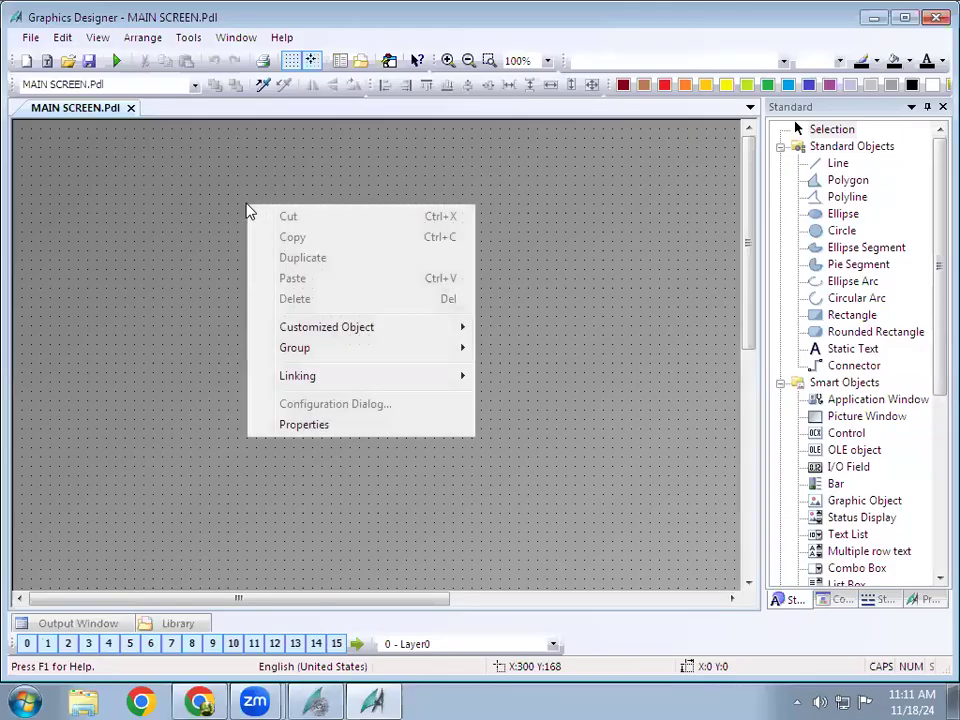
pyautogui.click(380, 427)
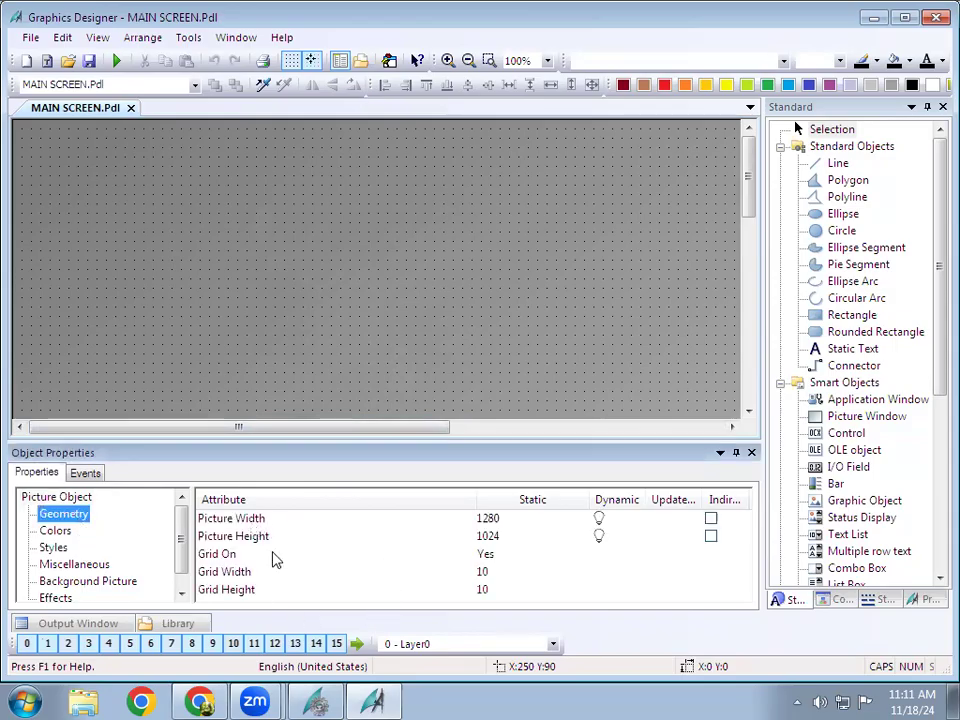
pyautogui.doubleClick(493, 518)
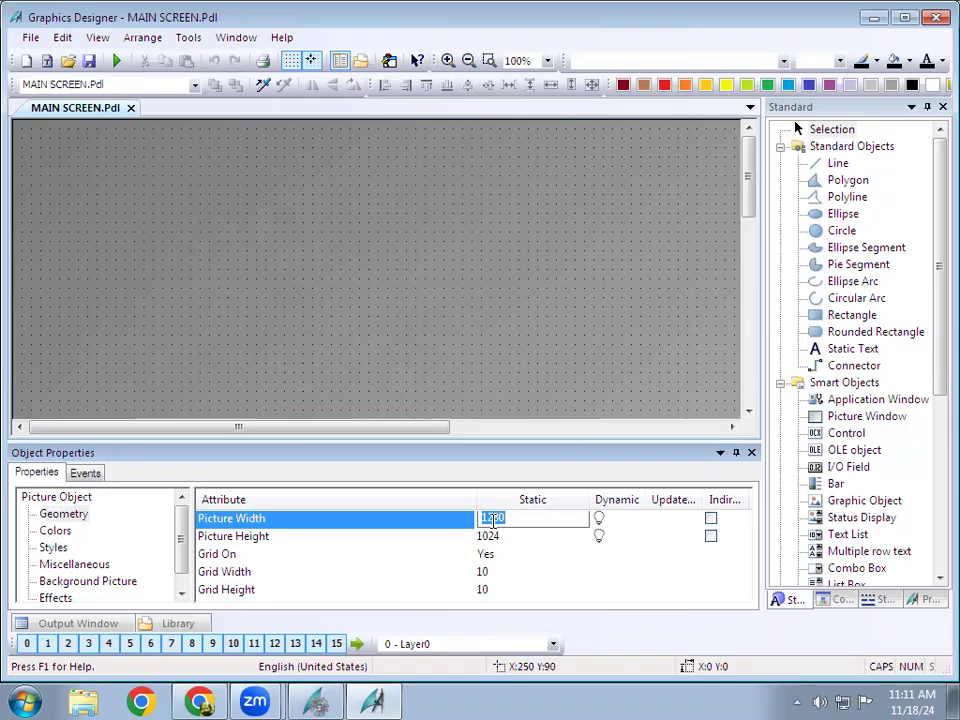
pyautogui.write('6')
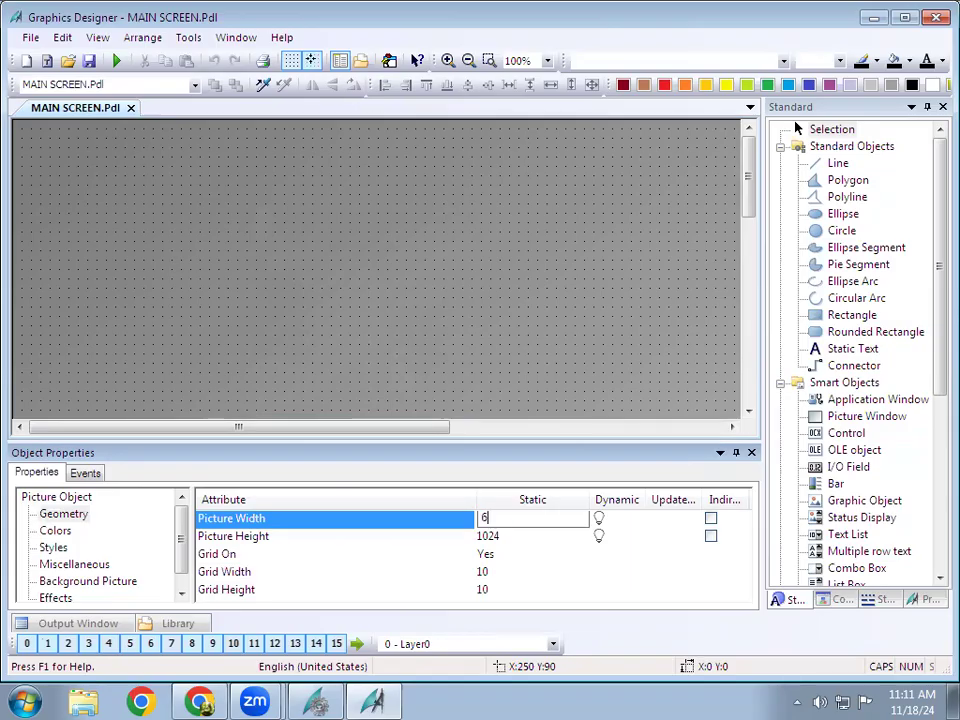
pyautogui.write('00')
pyautogui.press('Return')
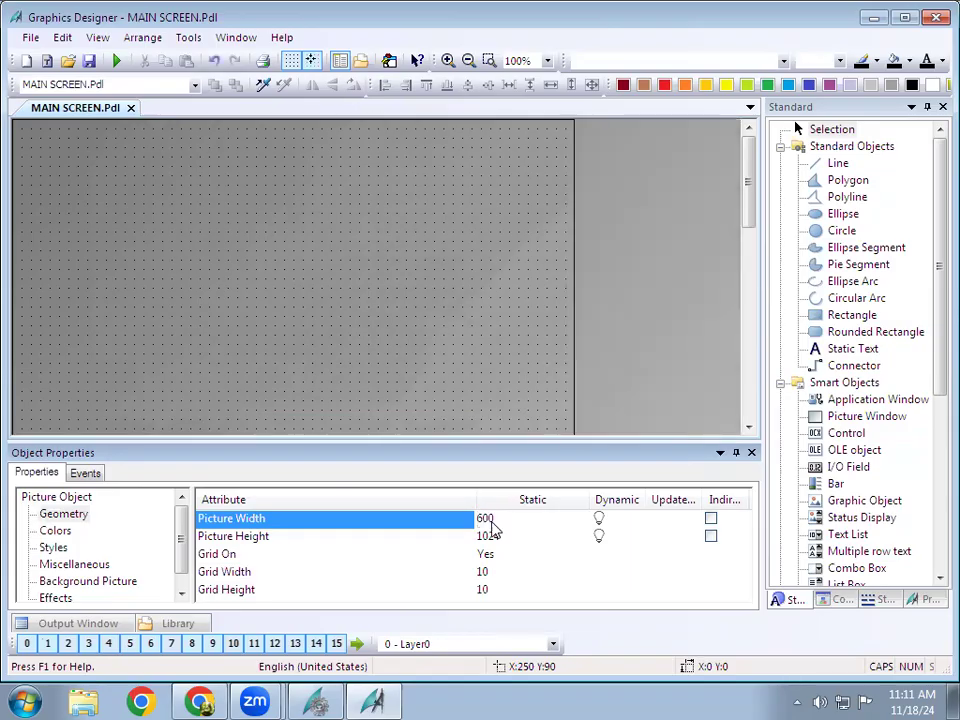
pyautogui.doubleClick(493, 536)
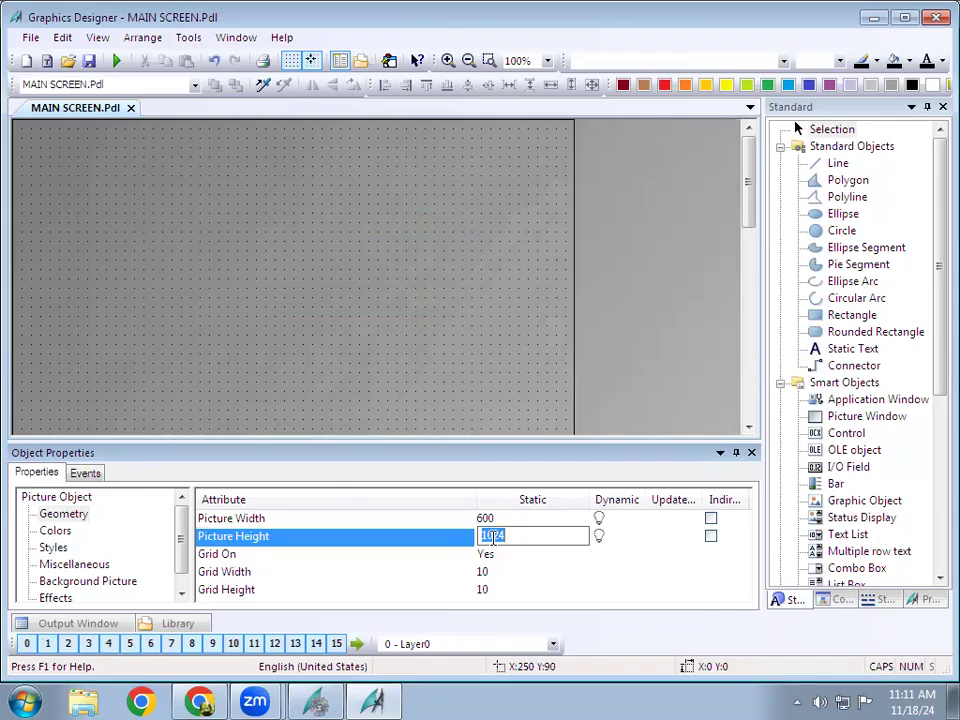
pyautogui.write('450')
pyautogui.press('Return')
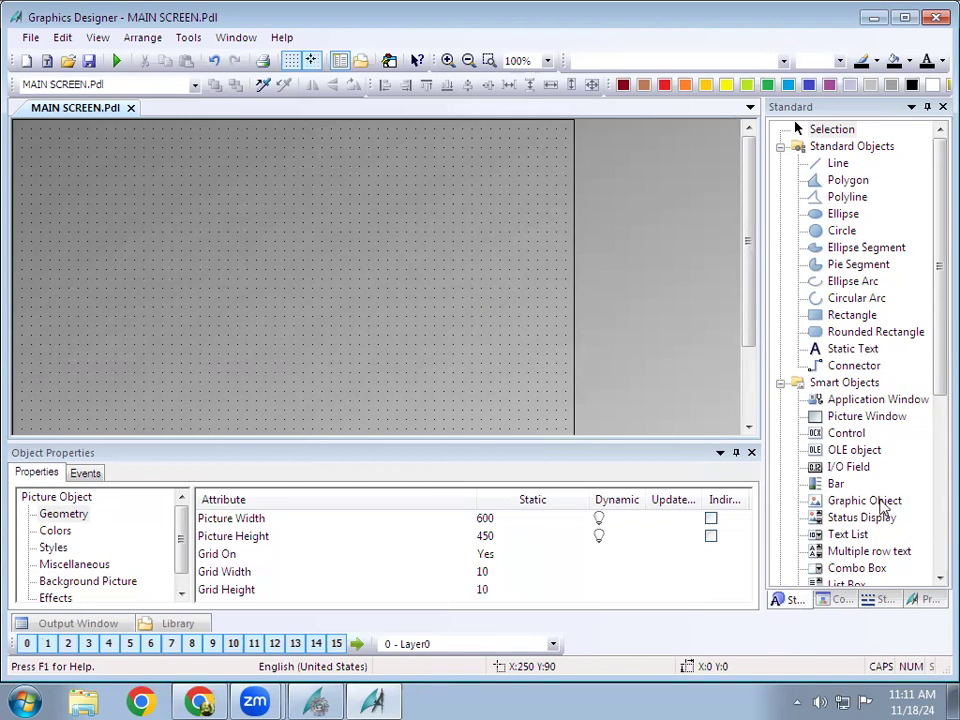
# Place a static text near the picture's upper edge at about X 70, Y 20 and resize it to about 470 by 40
pyautogui.click(855, 349)
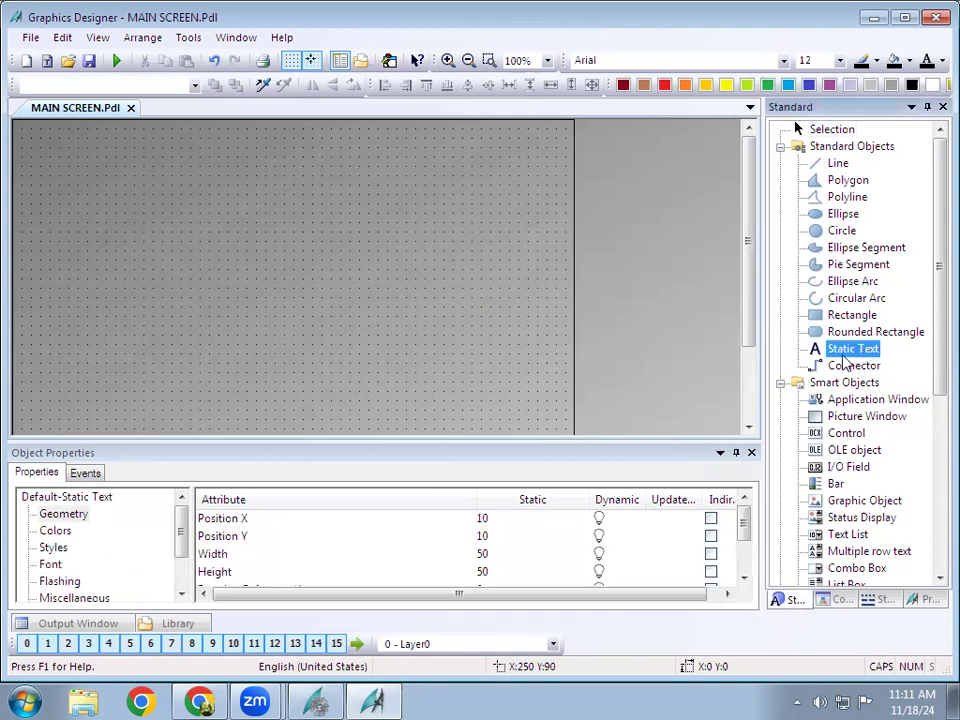
pyautogui.click(77, 141)
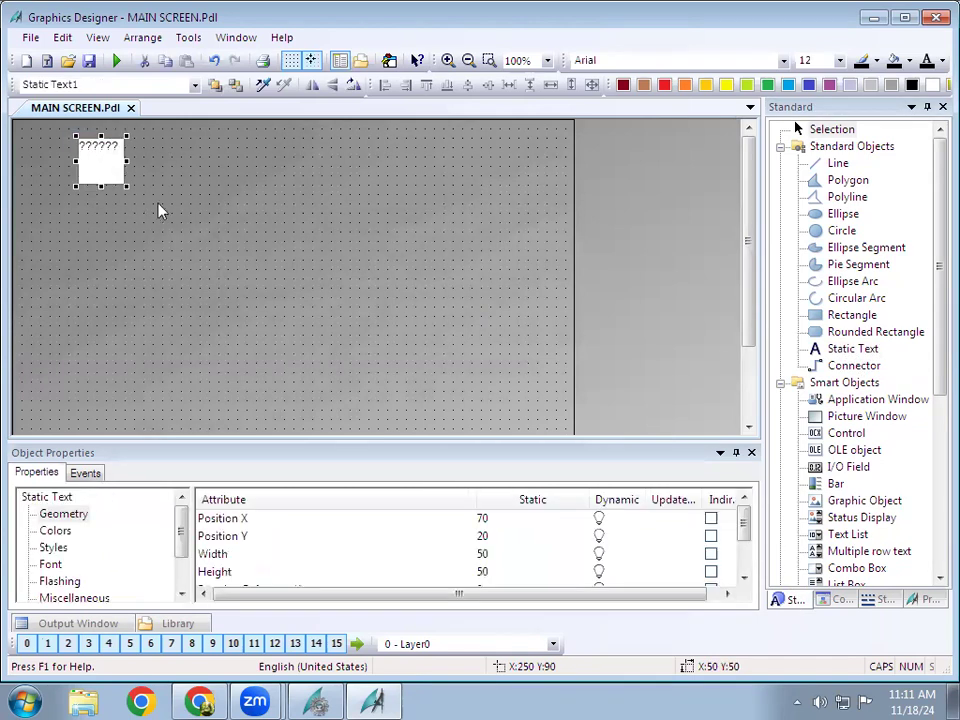
pyautogui.moveTo(122, 184); pyautogui.dragTo(519, 176)
pyautogui.click(156, 160)
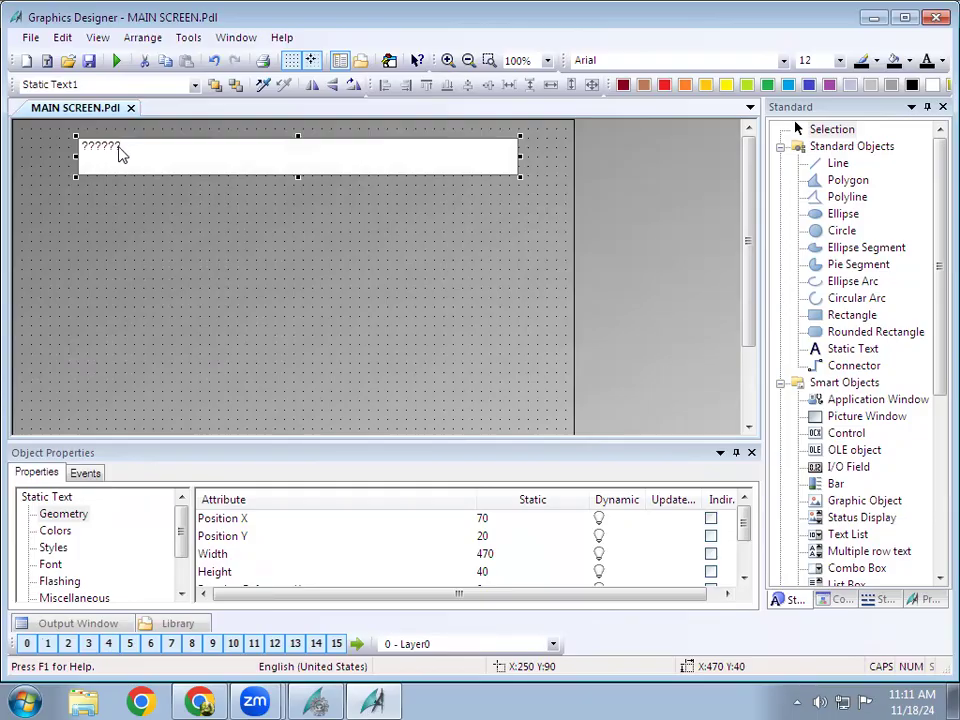
# Replace the static text's placeholder with DEMO PROJECT
pyautogui.doubleClick(112, 148)
pyautogui.write('B')
pyautogui.press('BackSpace')
pyautogui.press('BackSpace')
pyautogui.press('BackSpace')
pyautogui.press('BackSpace')
pyautogui.write('DEMO PROJECT')
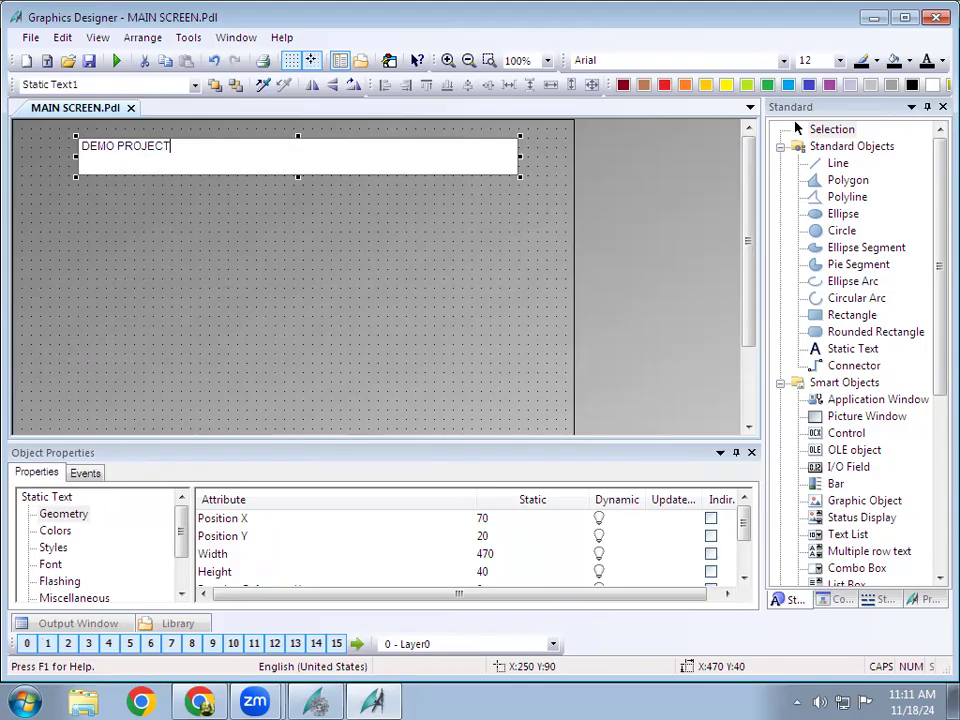
pyautogui.click(262, 255)
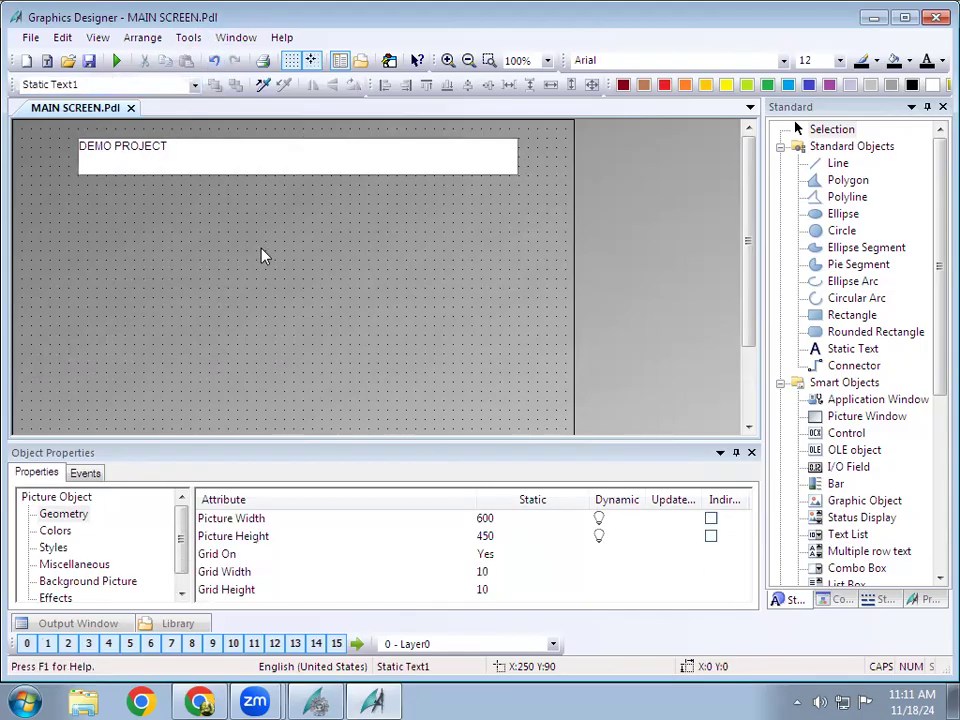
# Set both the X and Y alignment of the DEMO PROJECT text to Centered
pyautogui.click(248, 163)
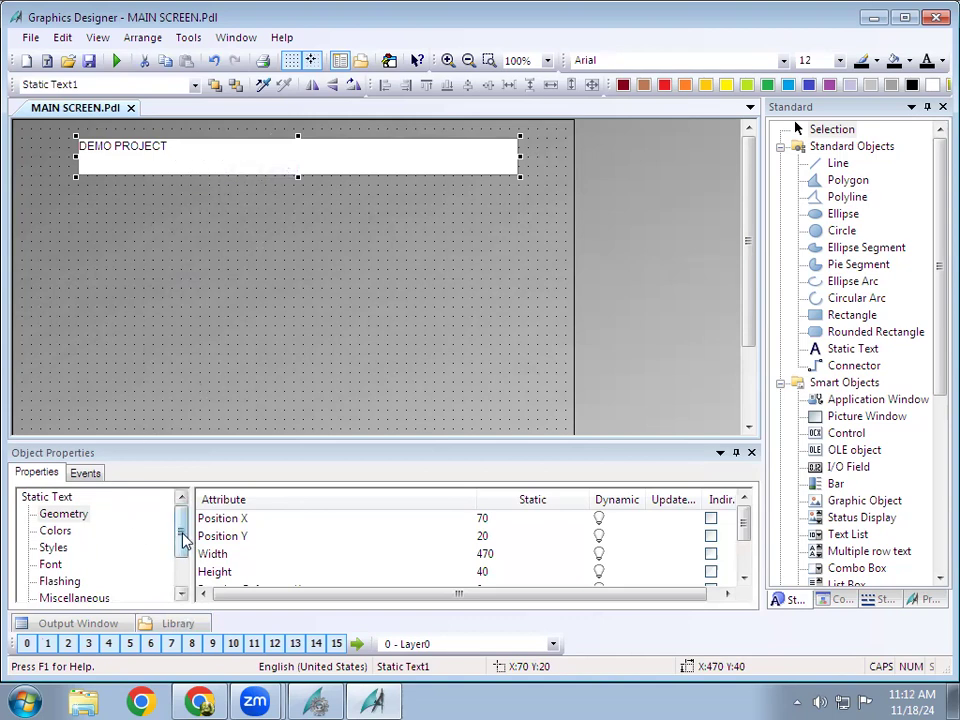
pyautogui.click(49, 565)
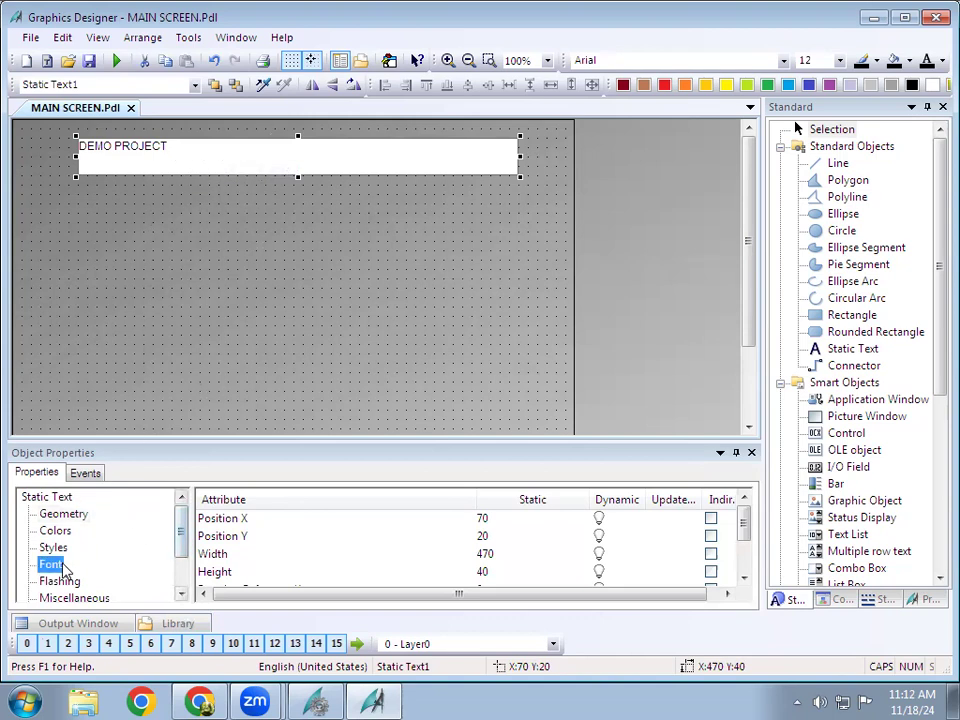
pyautogui.click(744, 579)
pyautogui.click(744, 579)
pyautogui.click(744, 579)
pyautogui.click(744, 579)
pyautogui.click(744, 579)
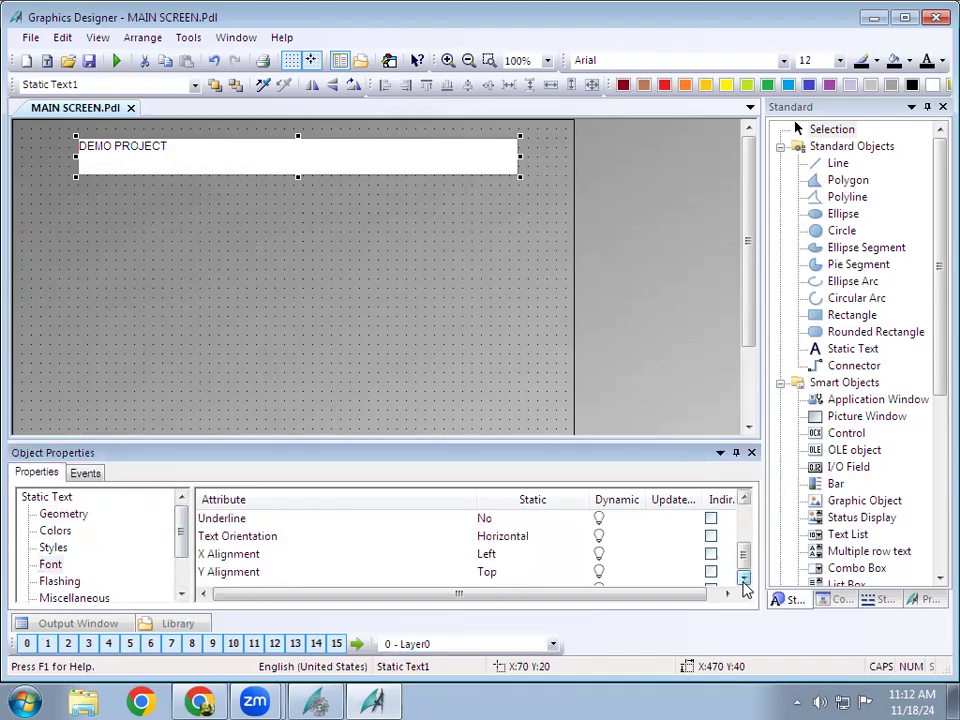
pyautogui.click(489, 556)
pyautogui.click(495, 585)
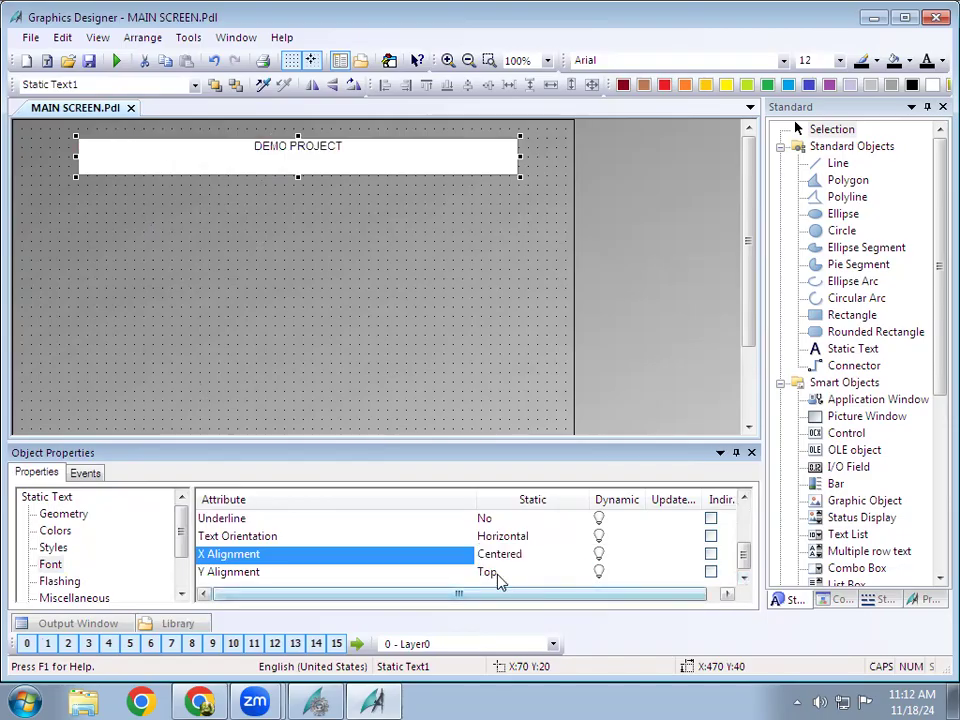
pyautogui.click(497, 573)
pyautogui.click(508, 605)
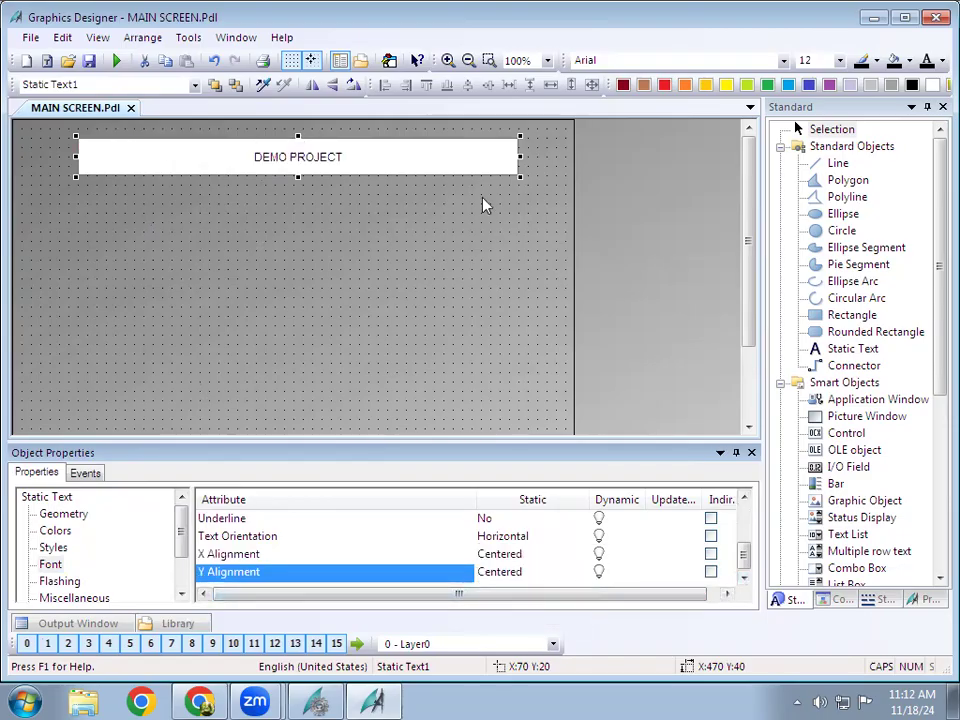
# Apply the lime-green palette colour to the DEMO PROJECT text box and set its Global Color Scheme to No
pyautogui.click(749, 87)
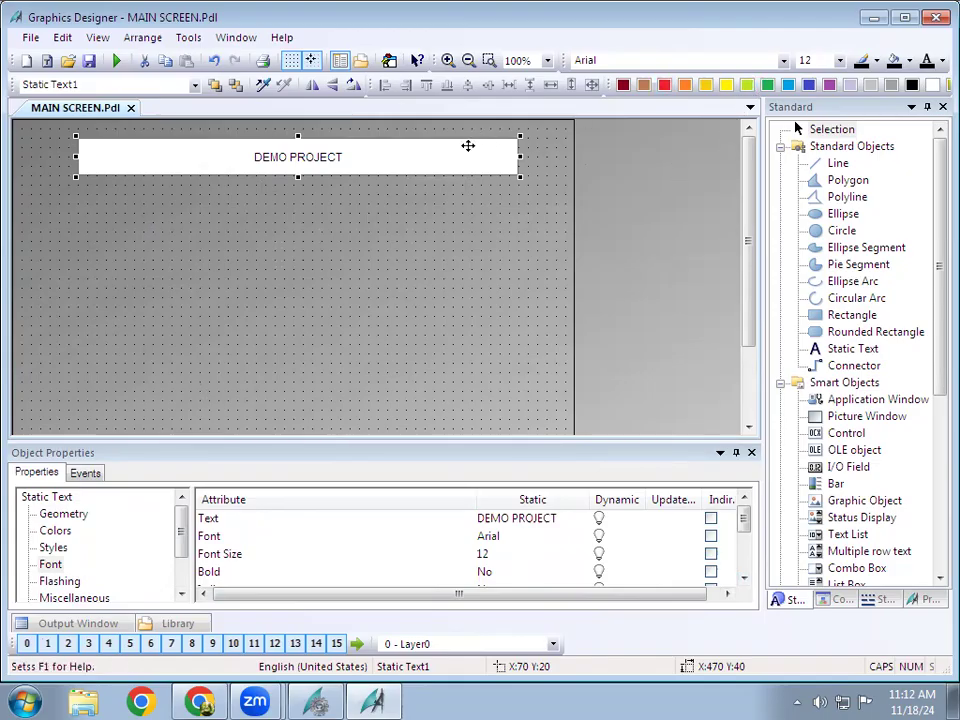
pyautogui.click(185, 594)
pyautogui.click(185, 594)
pyautogui.click(185, 594)
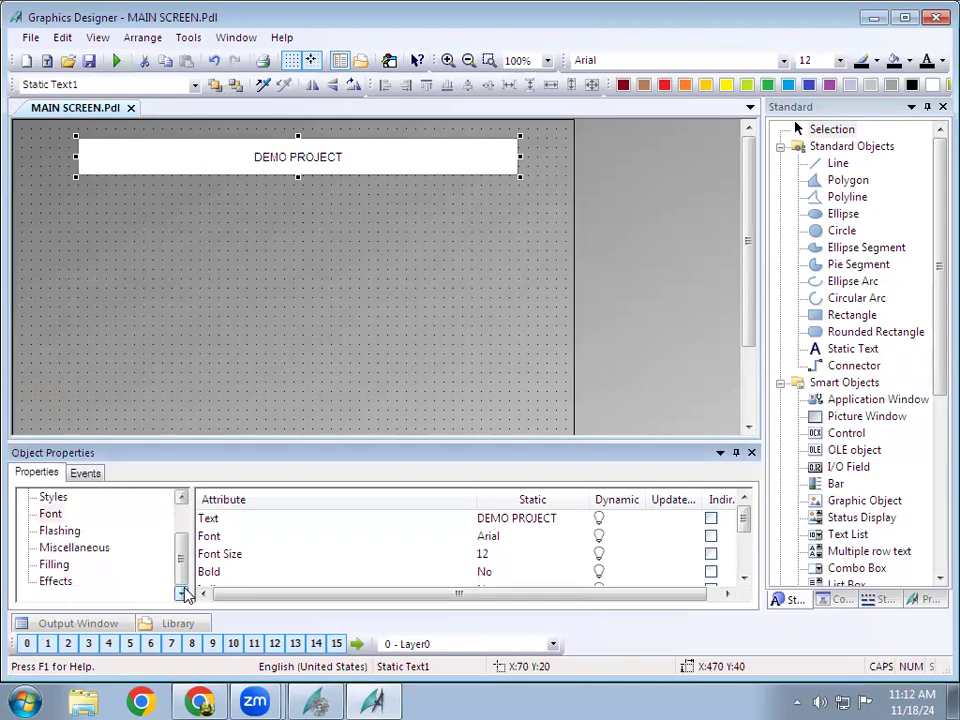
pyautogui.click(56, 582)
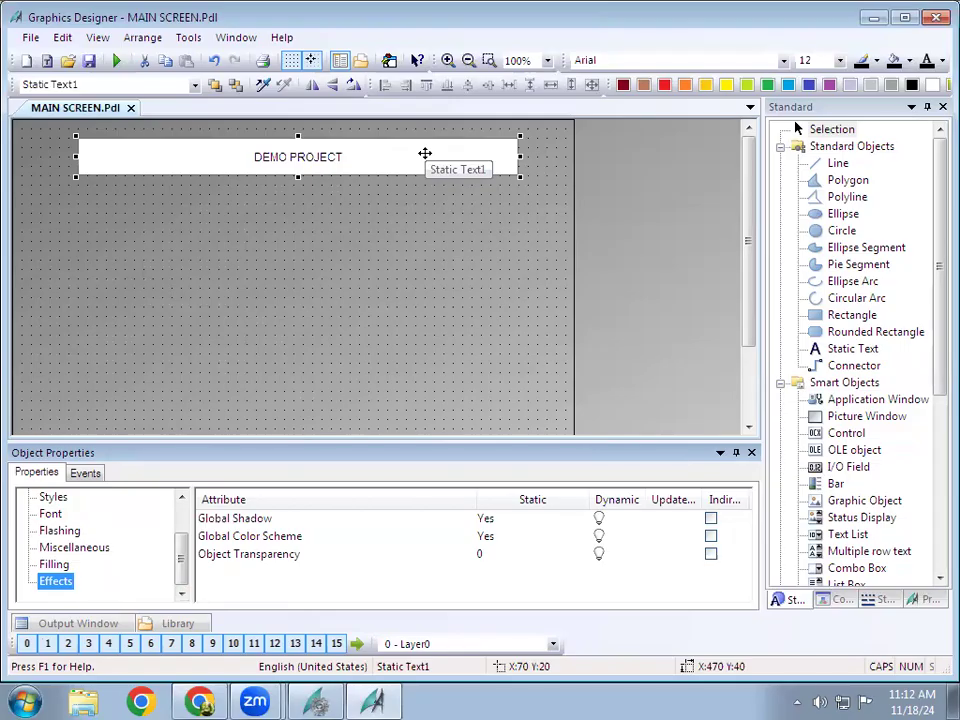
pyautogui.click(484, 538)
pyautogui.doubleClick(484, 537)
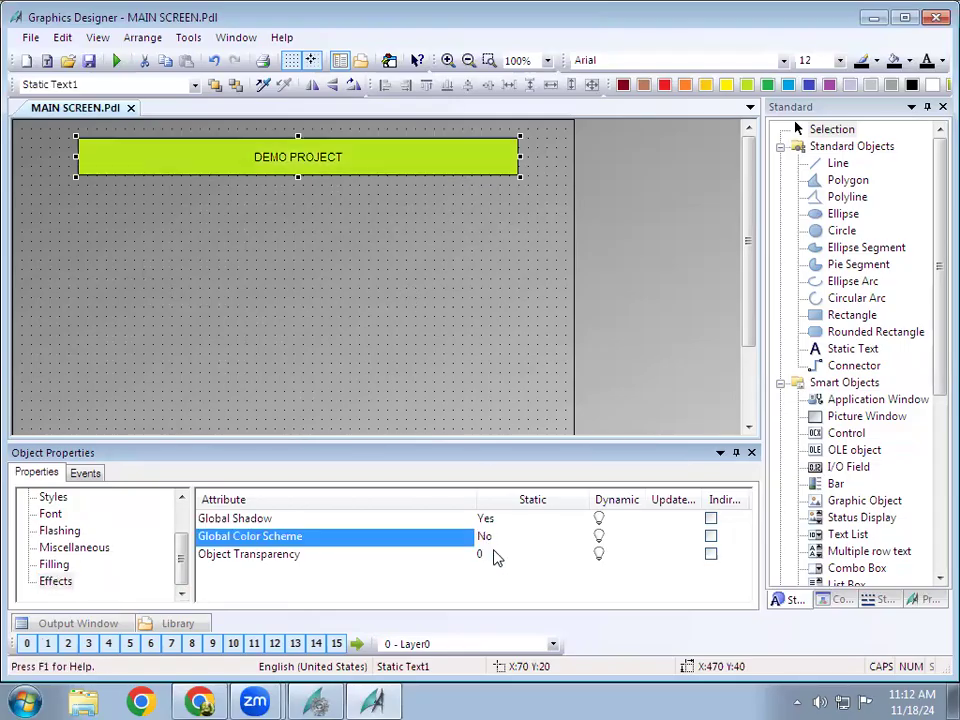
# Switch to WinCC Explorer and open the DESIGN, TREND, ALARM, RECEIPE and REPORT process pictures in Graphics Designer
pyautogui.click(448, 302)
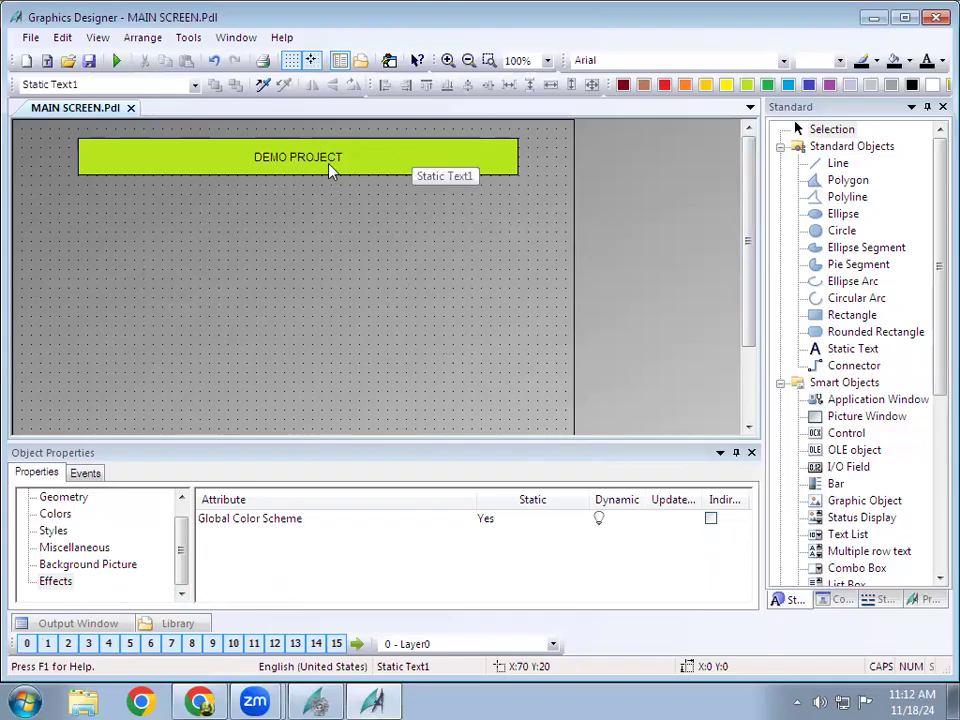
pyautogui.click(316, 700)
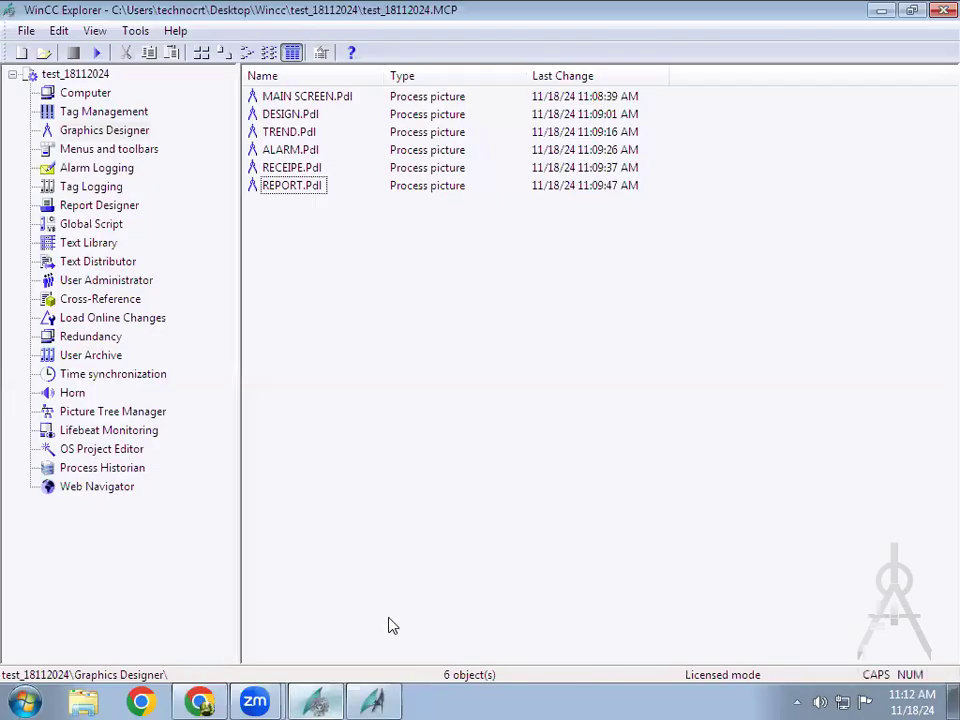
pyautogui.click(300, 151)
pyautogui.doubleClick(300, 168)
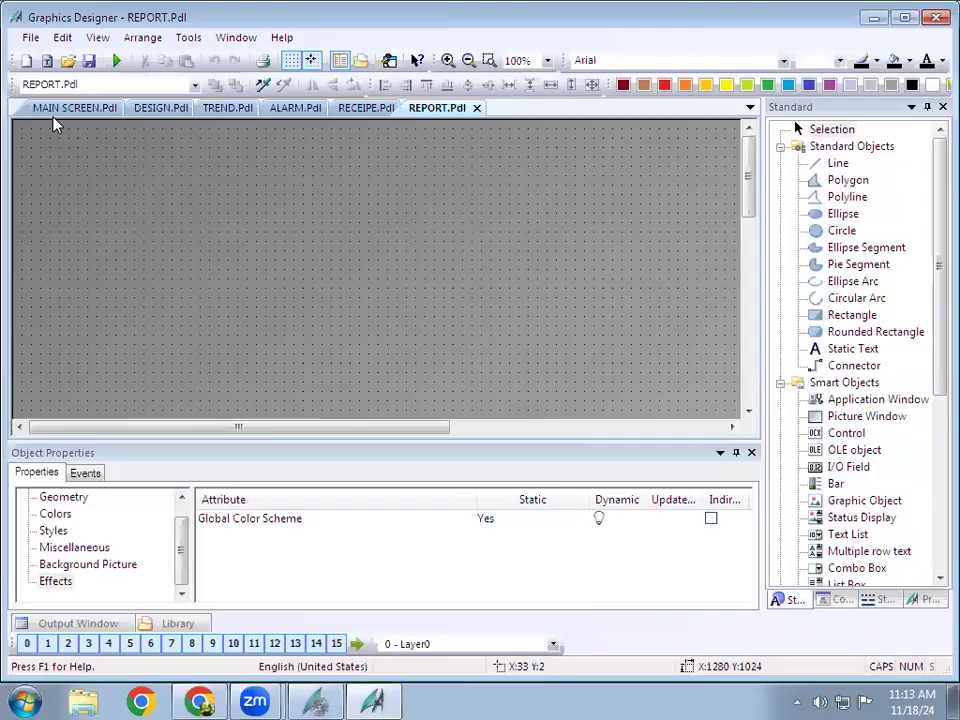
# Copy the DEMO PROJECT title box from MAIN SCREEN.Pdl into DESIGN.Pdl and change the copy's text to DESIGN PROCESS
pyautogui.click(72, 108)
pyautogui.click(129, 160)
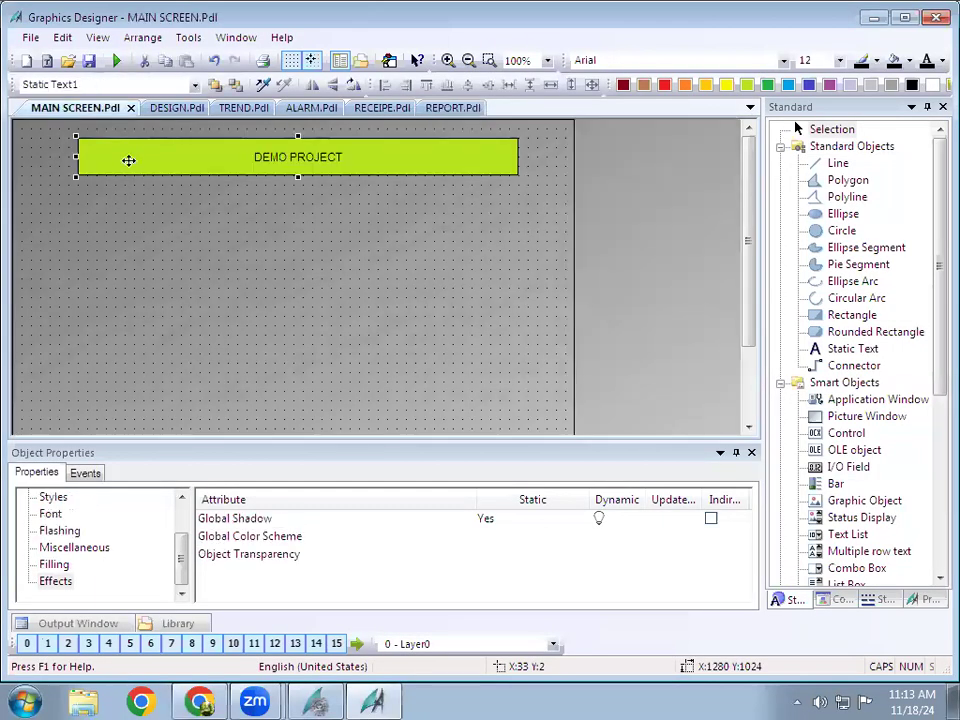
pyautogui.click(165, 108)
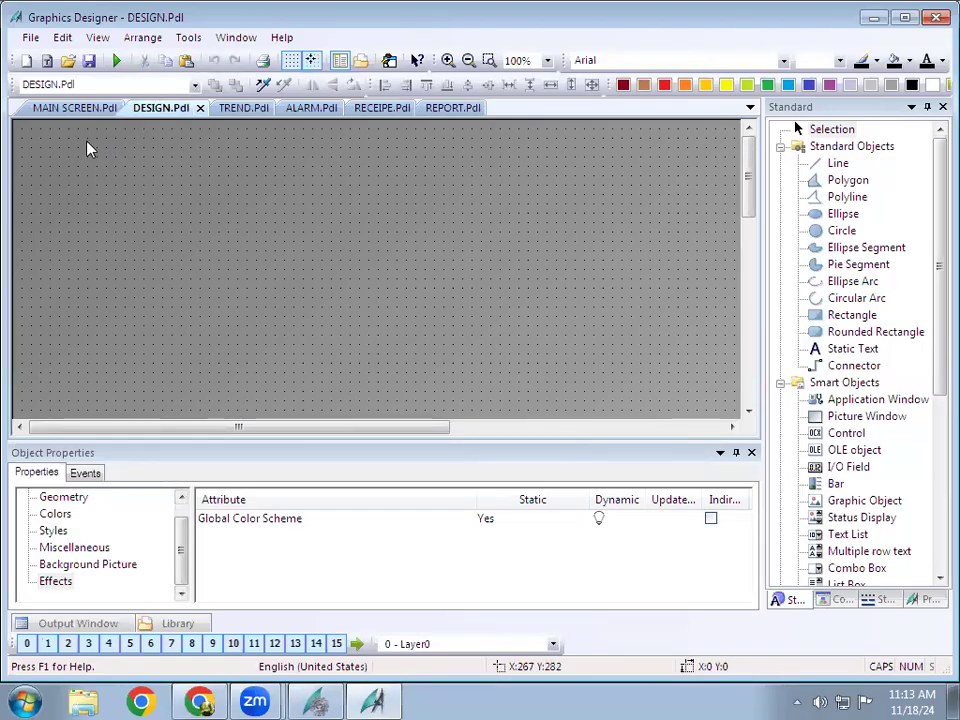
pyautogui.hotkey('ctrl', 'v')
pyautogui.doubleClick(313, 188)
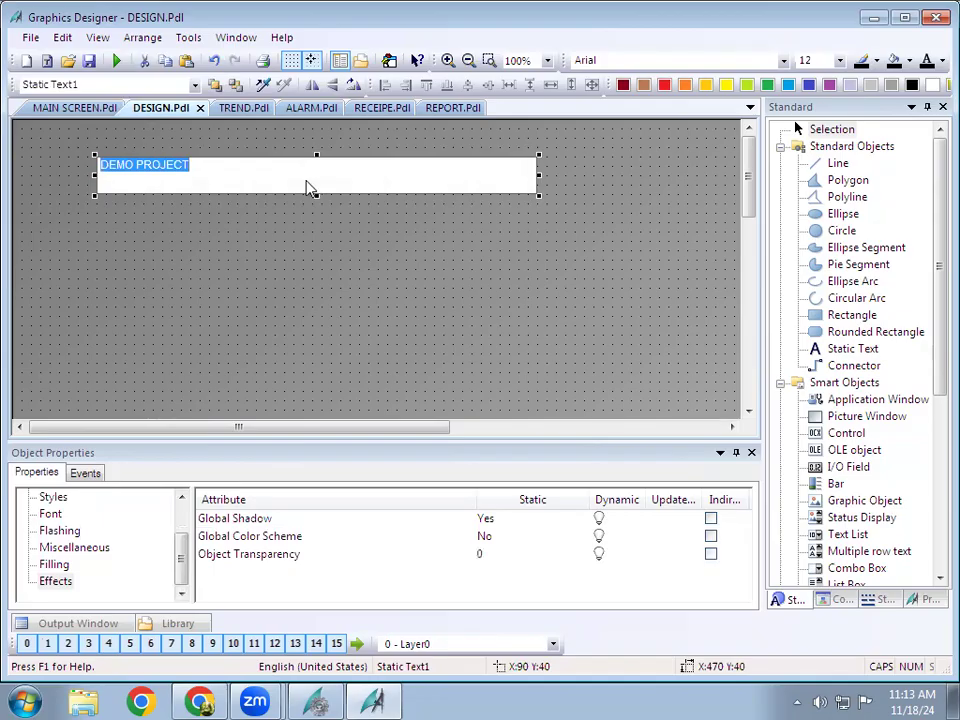
pyautogui.write('DESIG')
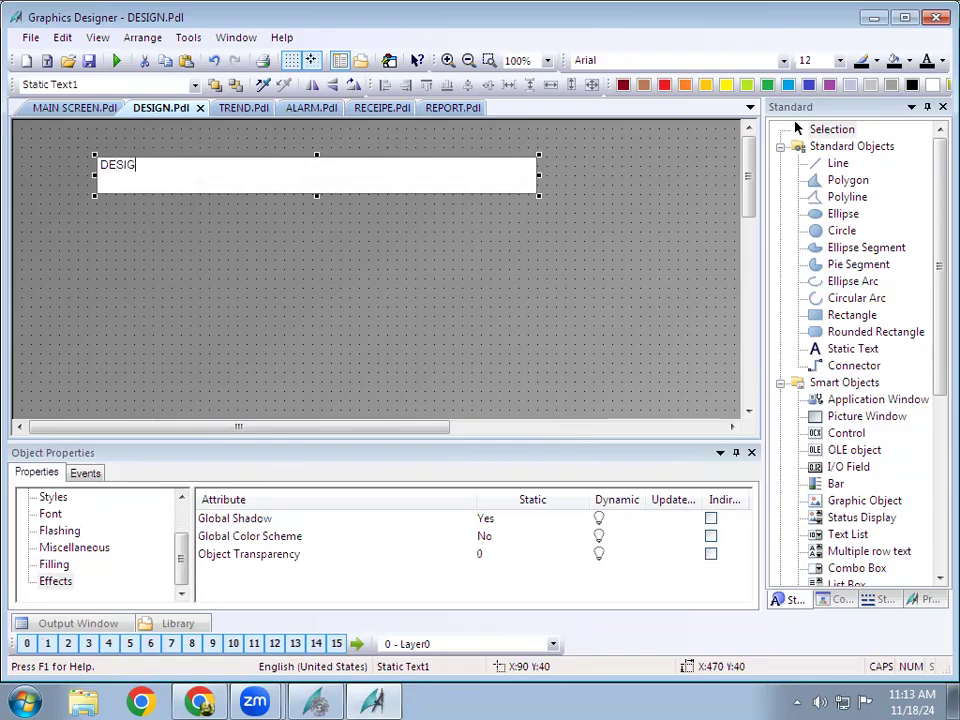
pyautogui.write('N PROCESS')
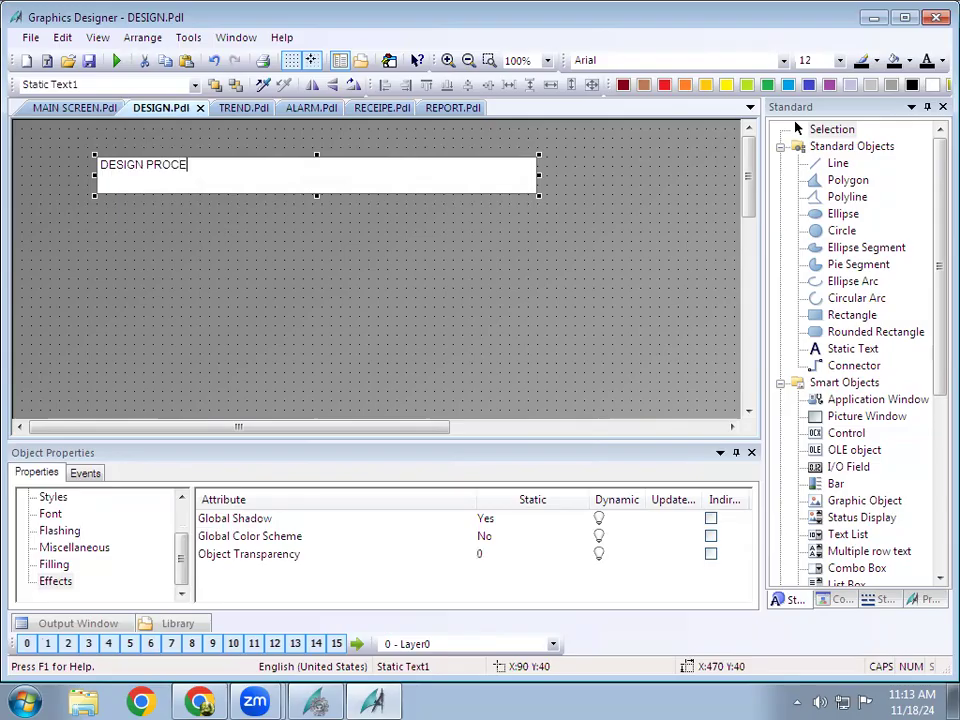
pyautogui.click(268, 199)
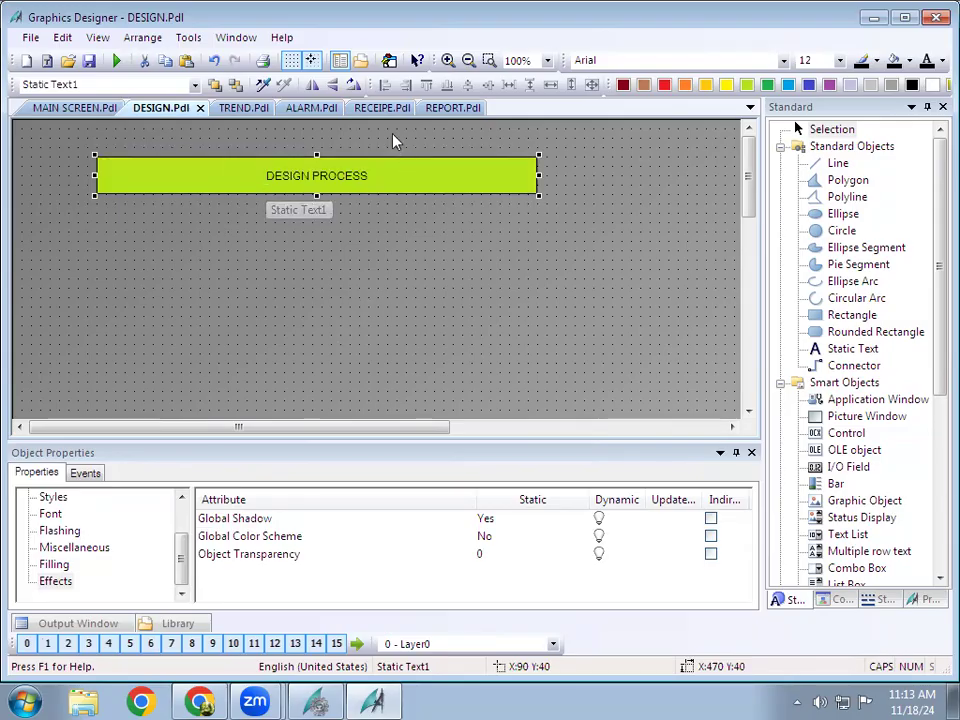
# Paste the copied title box into TREND.Pdl and change its text to TREND
pyautogui.click(230, 108)
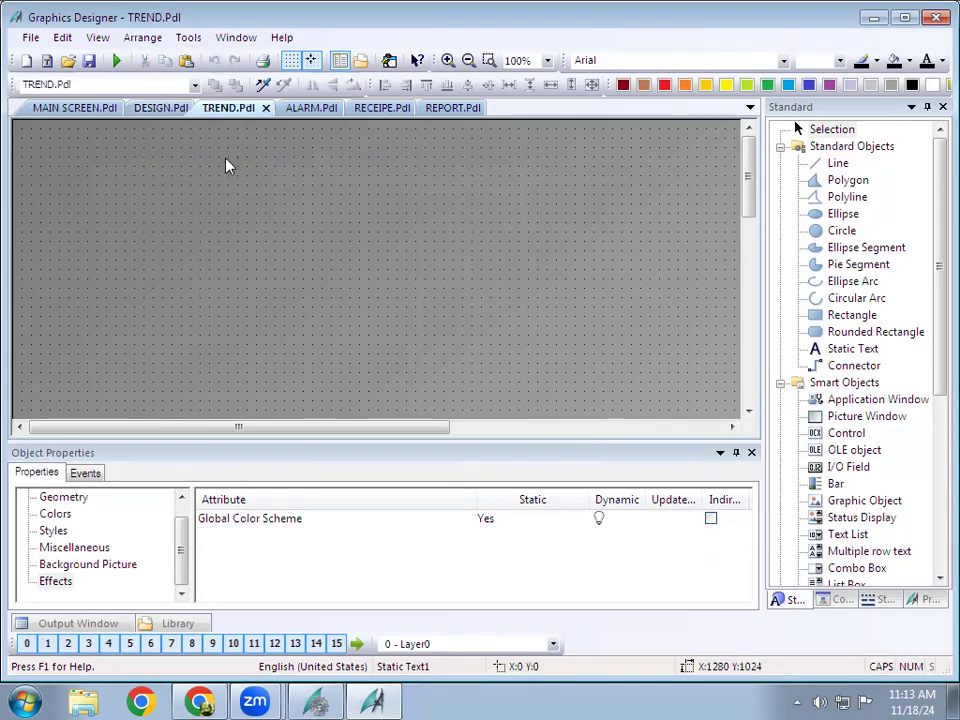
pyautogui.hotkey('ctrl', 'v')
pyautogui.doubleClick(335, 188)
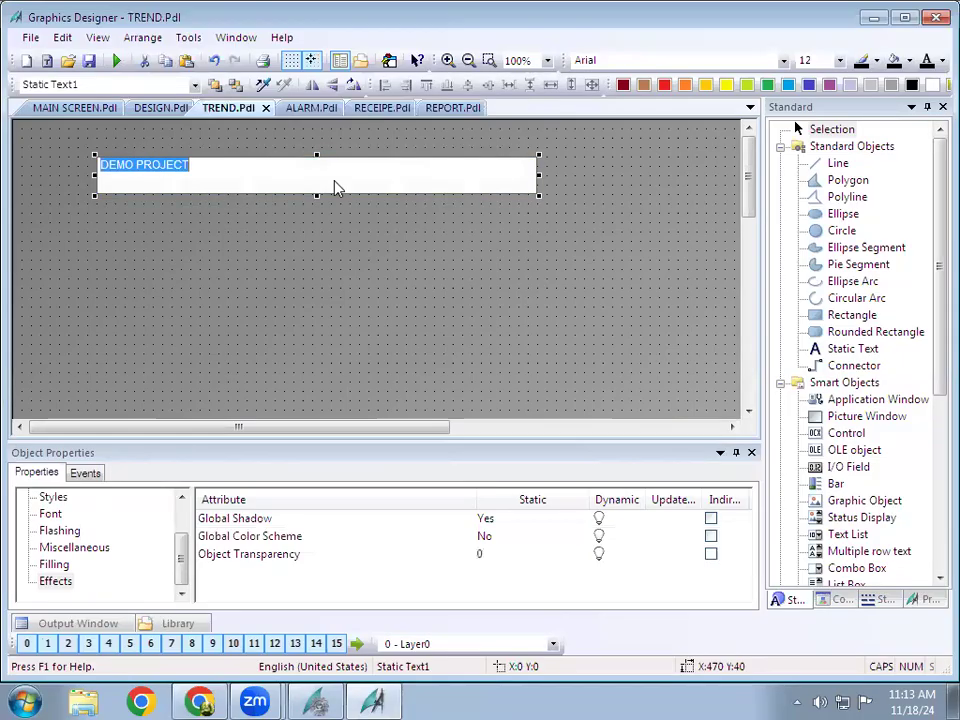
pyautogui.write('TR')
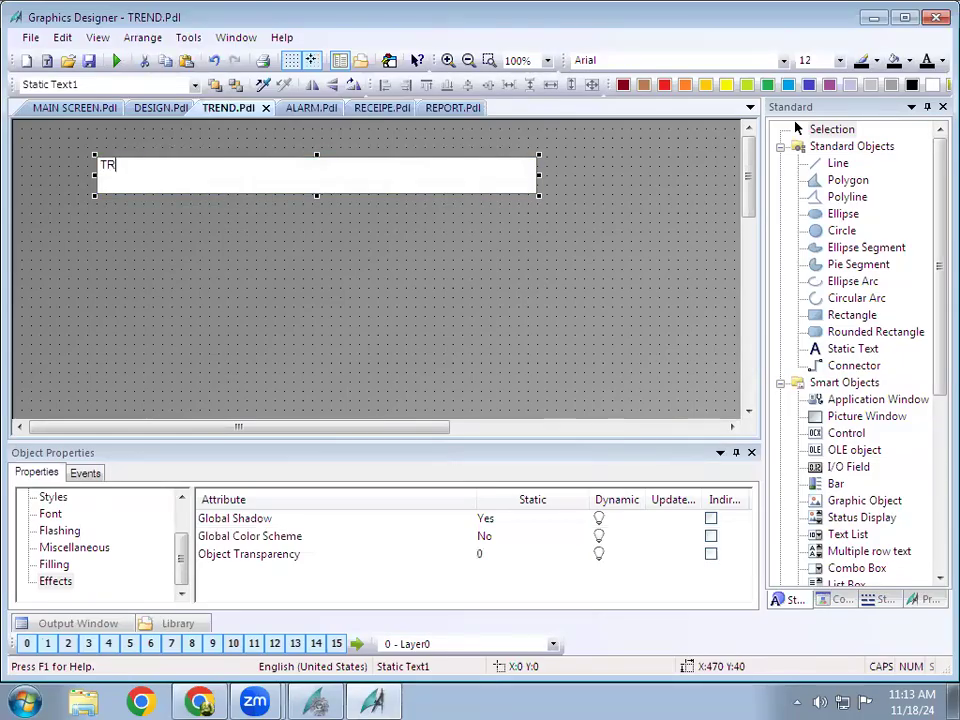
pyautogui.write('END')
pyautogui.click(333, 178)
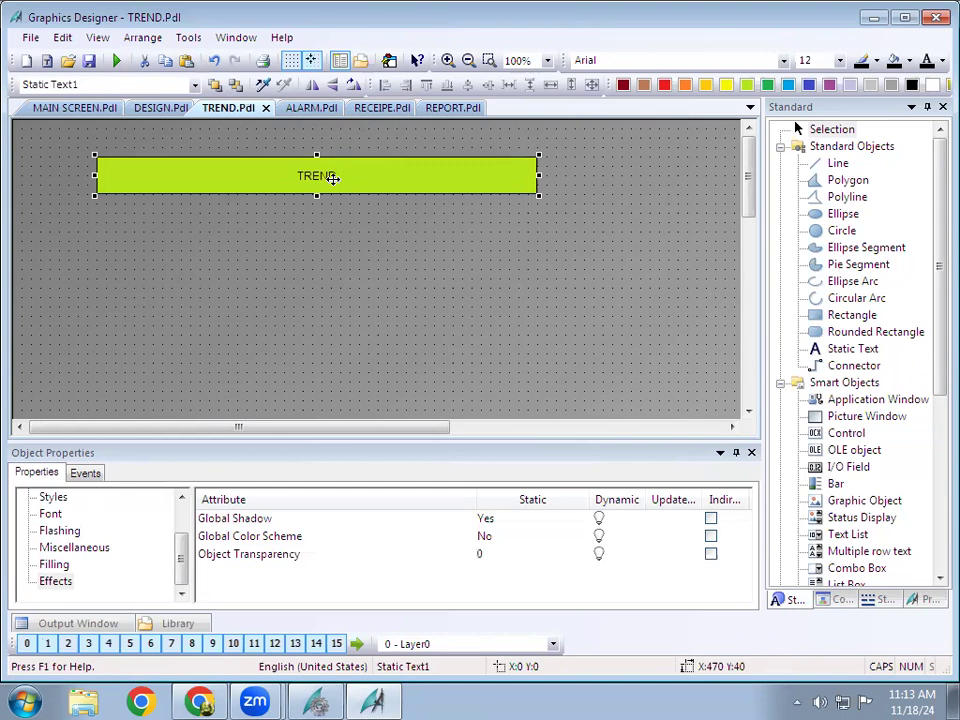
# Paste the copied title box into ALARM.Pdl and change its text to ALARM
pyautogui.click(296, 108)
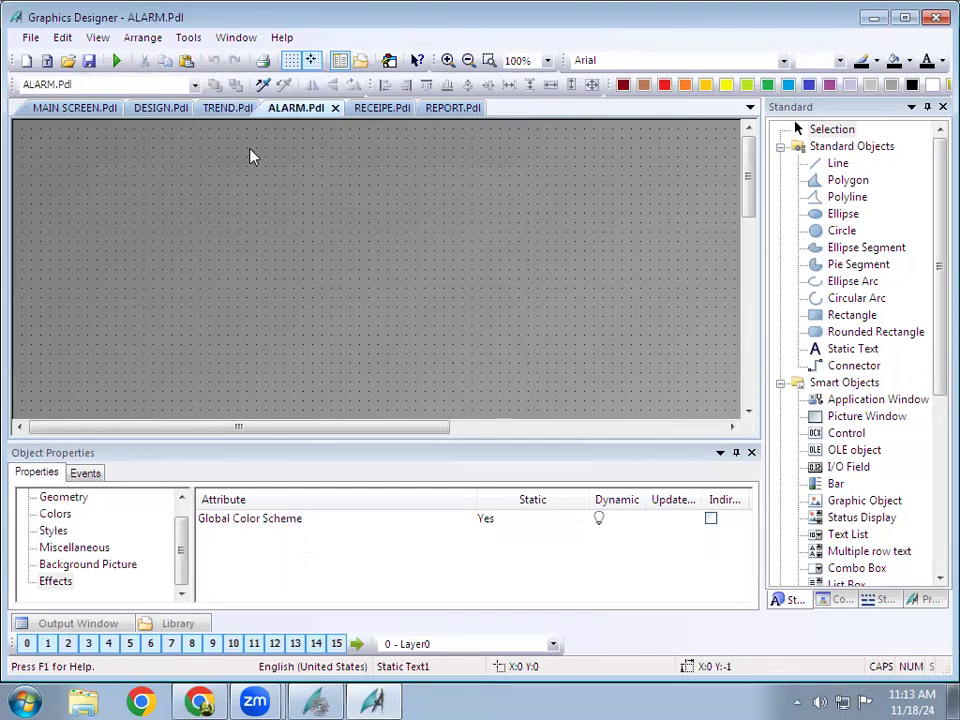
pyautogui.hotkey('ctrl', 'v')
pyautogui.doubleClick(315, 180)
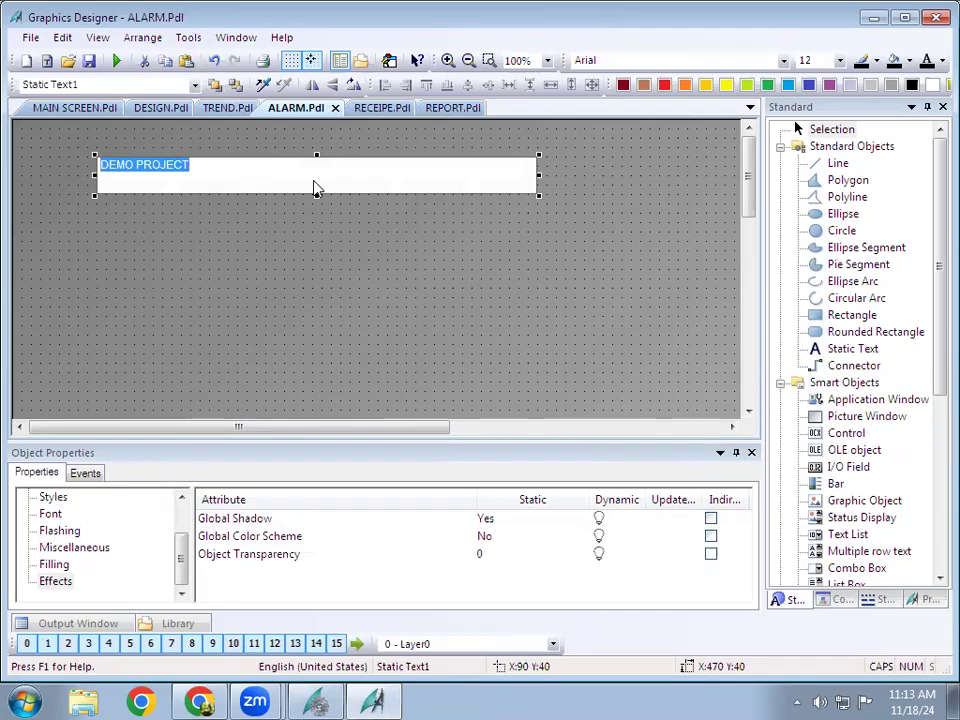
pyautogui.write('ALARM')
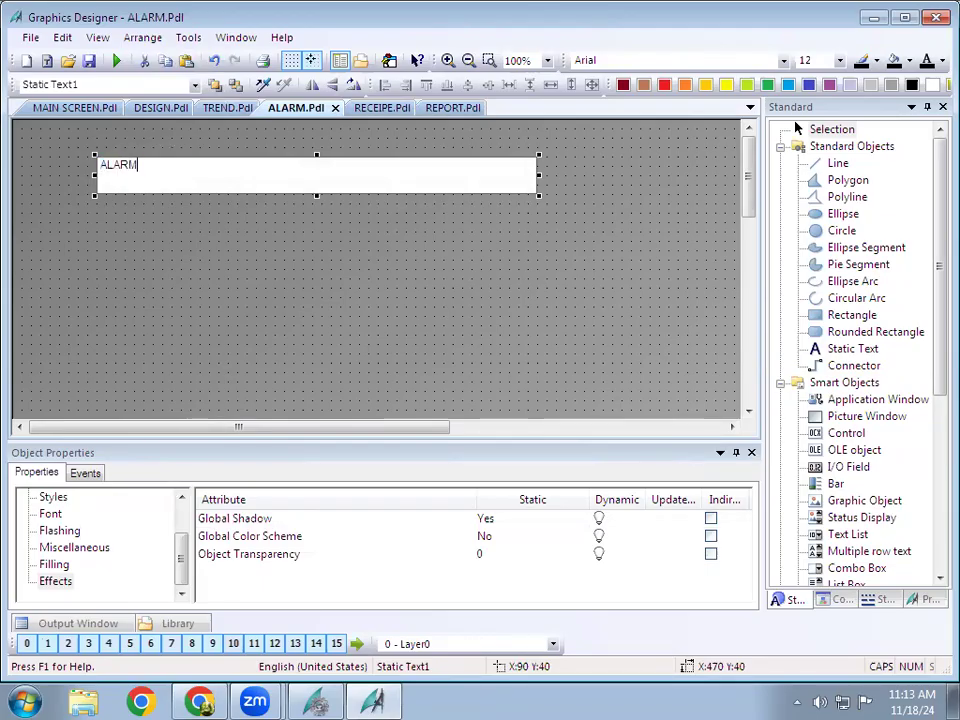
pyautogui.press('Return')
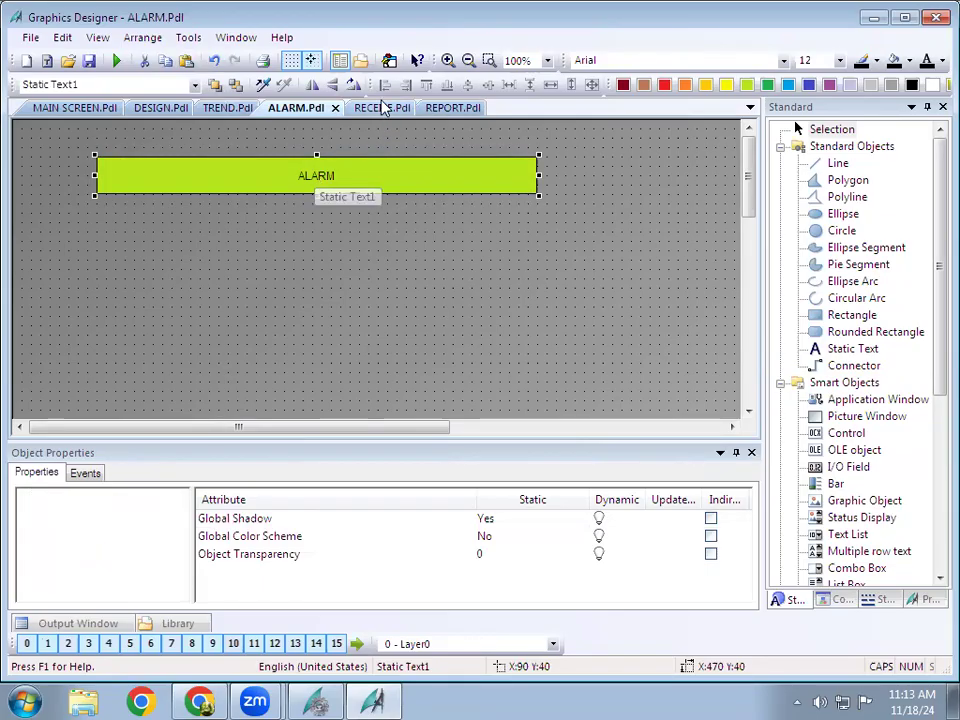
# Paste the copied title box into RECEIPE.Pdl and change its text to RECEIPE
pyautogui.click(381, 107)
pyautogui.hotkey('ctrl', 'v')
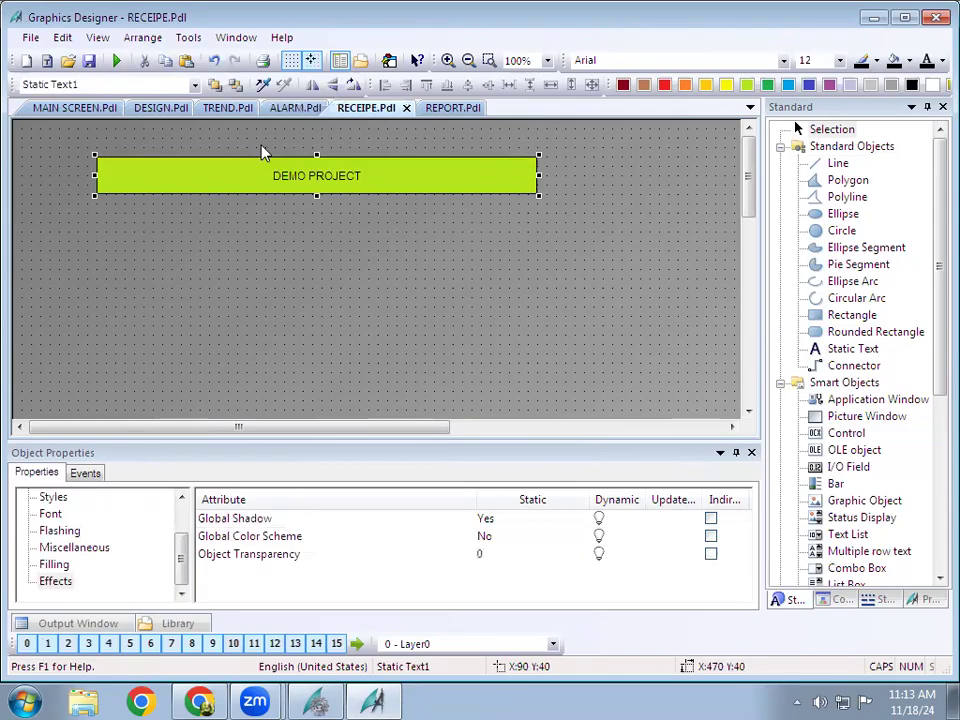
pyautogui.doubleClick(341, 176)
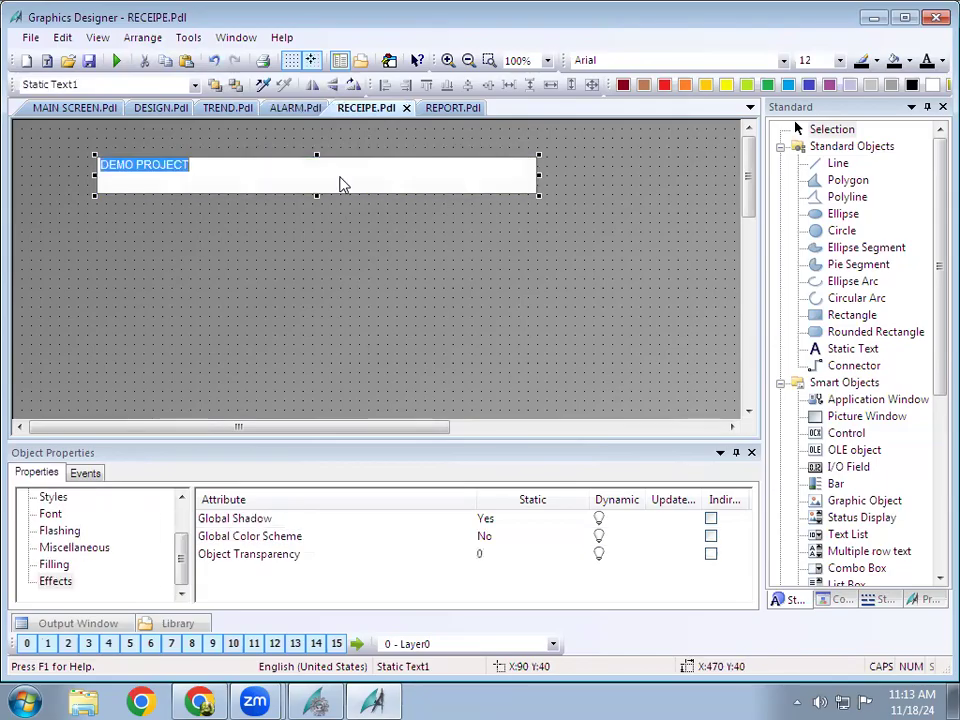
pyautogui.write('RECEI')
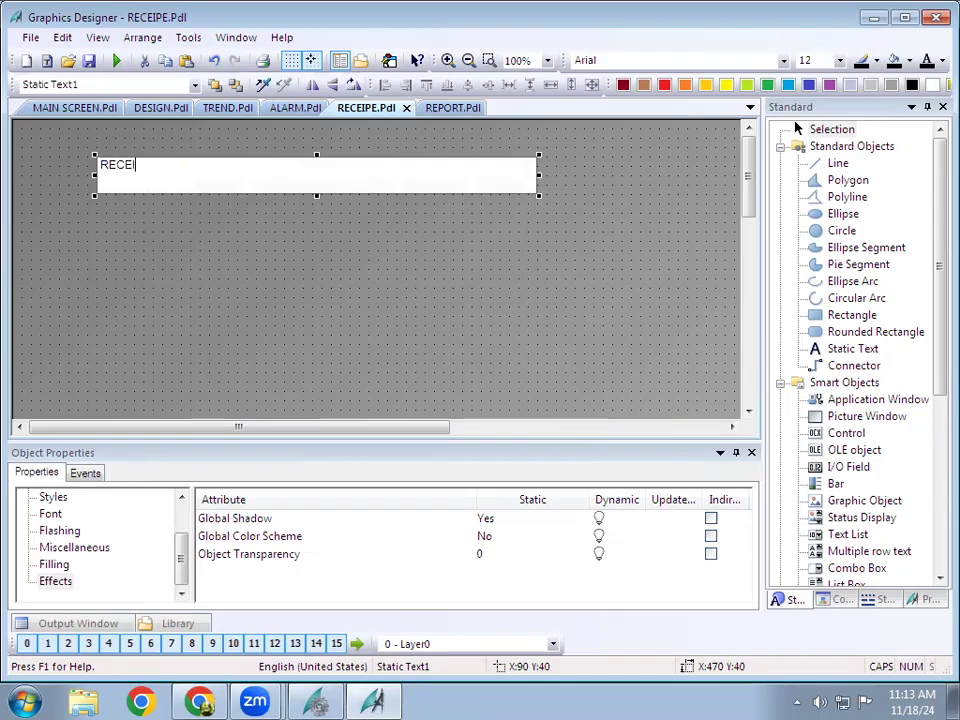
pyautogui.write('PE')
pyautogui.press('Return')
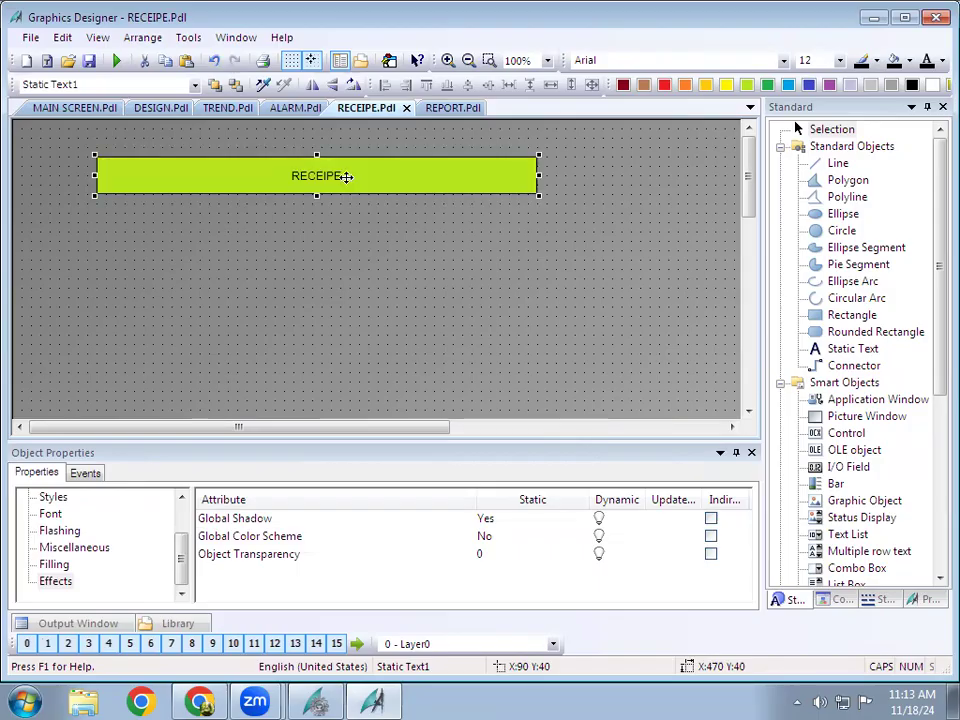
# Paste the copied title box into REPORT.Pdl and change its text to REPORT
pyautogui.click(450, 106)
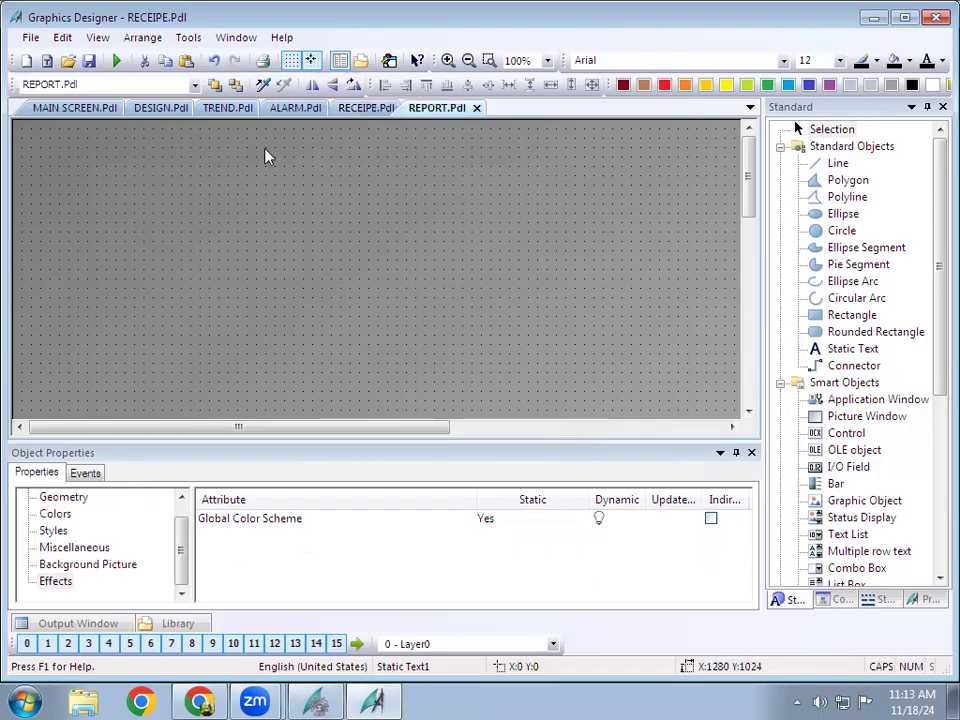
pyautogui.hotkey('ctrl', 'v')
pyautogui.doubleClick(325, 183)
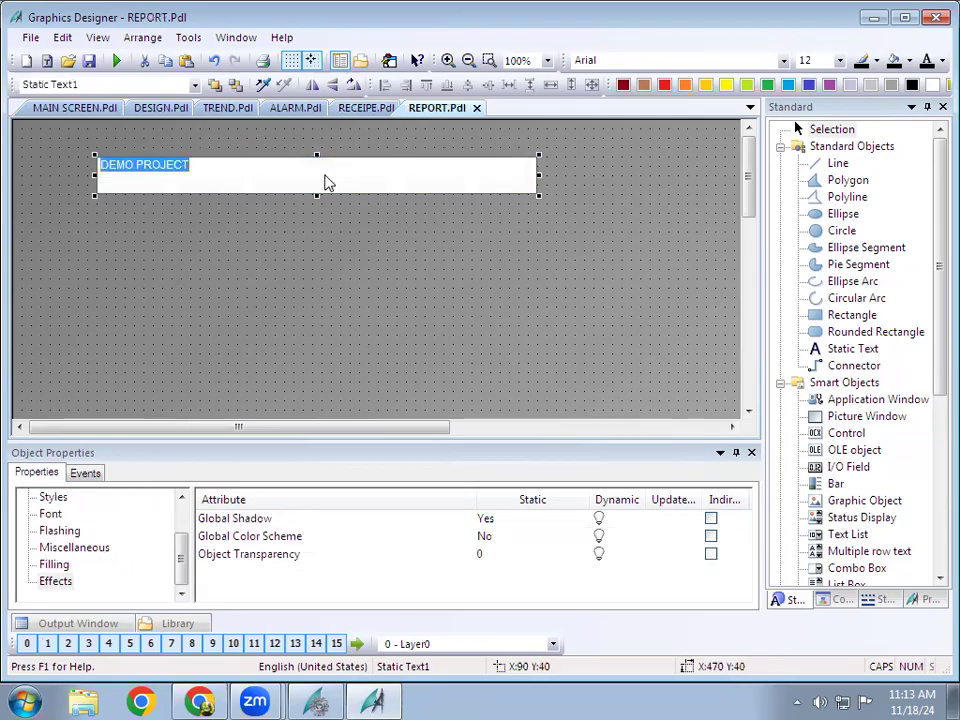
pyautogui.write('REPORT')
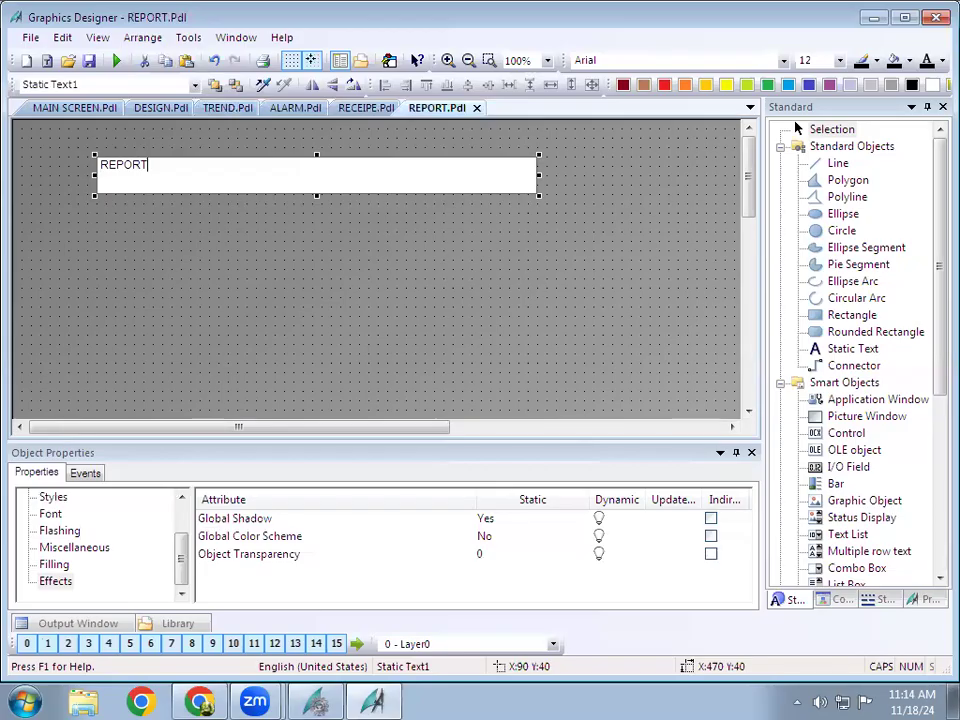
pyautogui.click(797, 128)
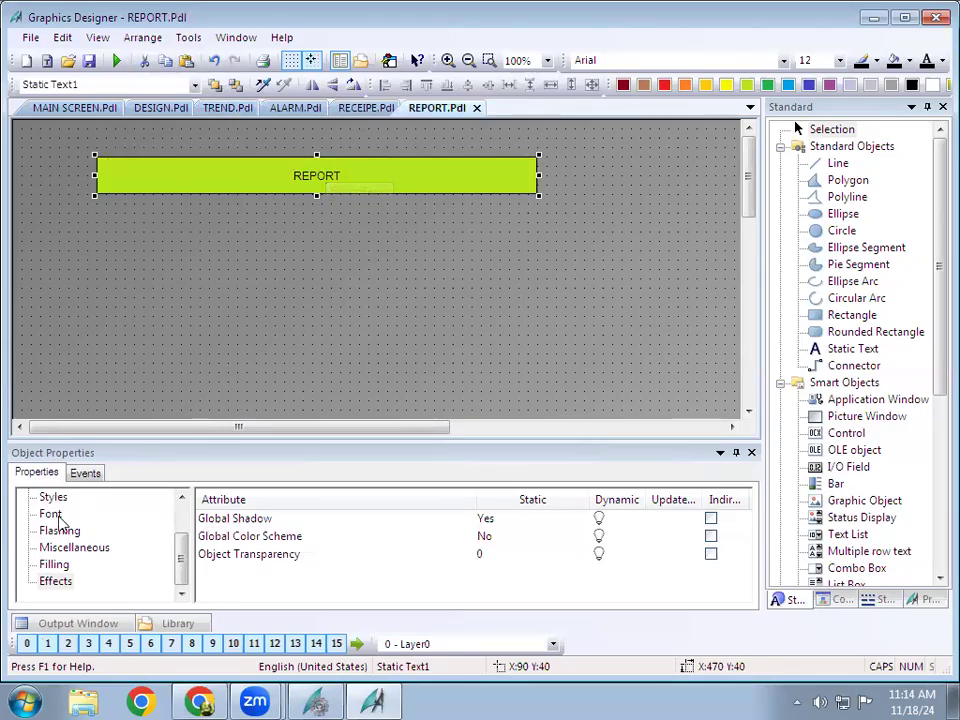
pyautogui.click(55, 581)
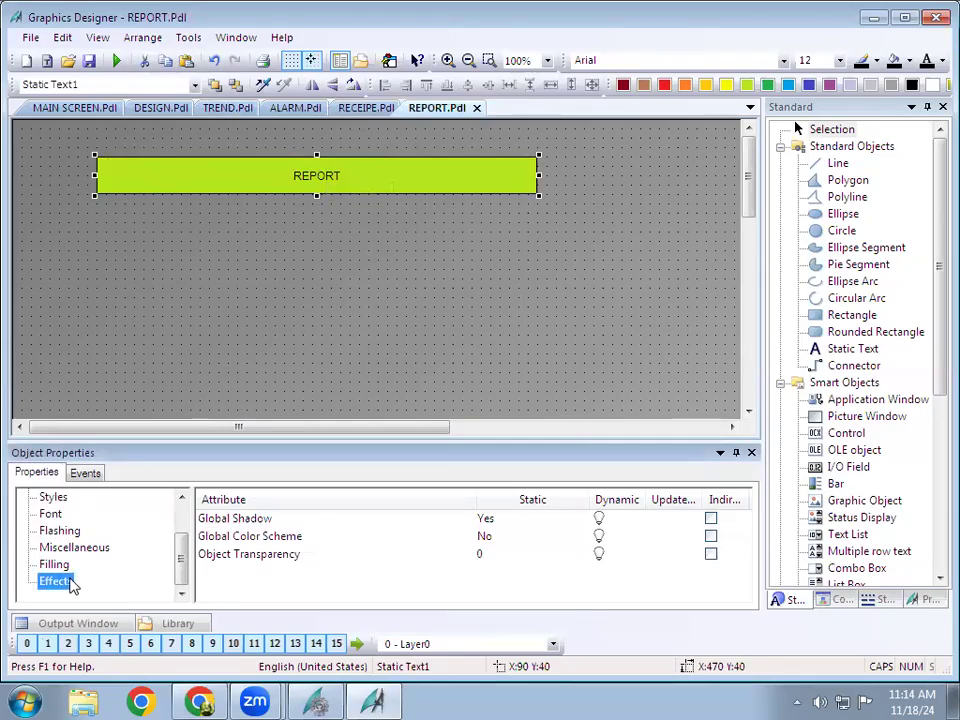
pyautogui.click(246, 255)
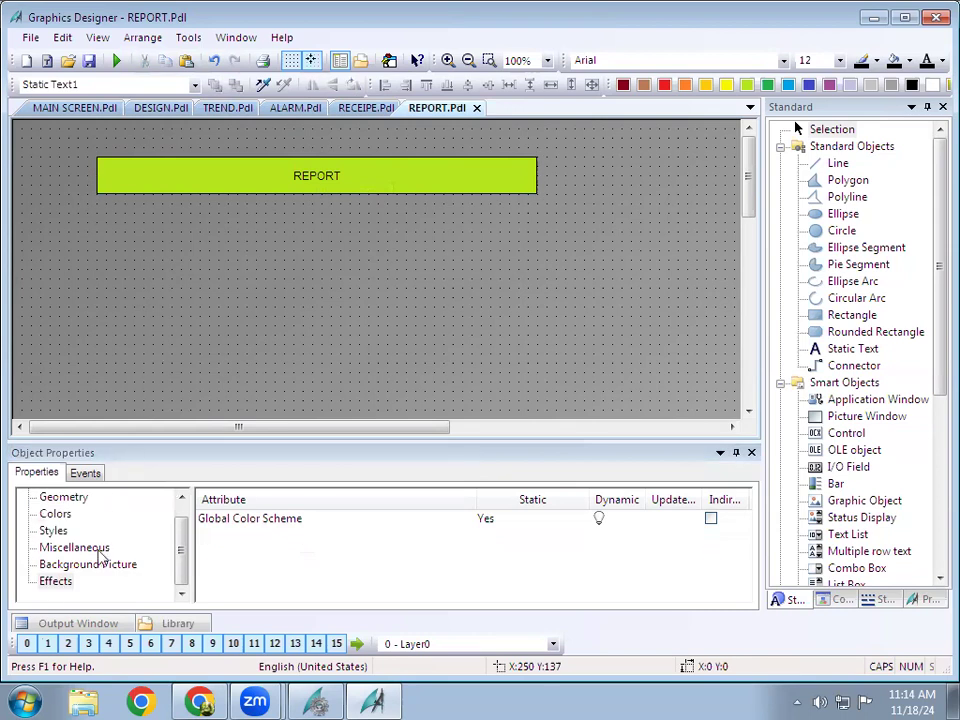
pyautogui.click(56, 582)
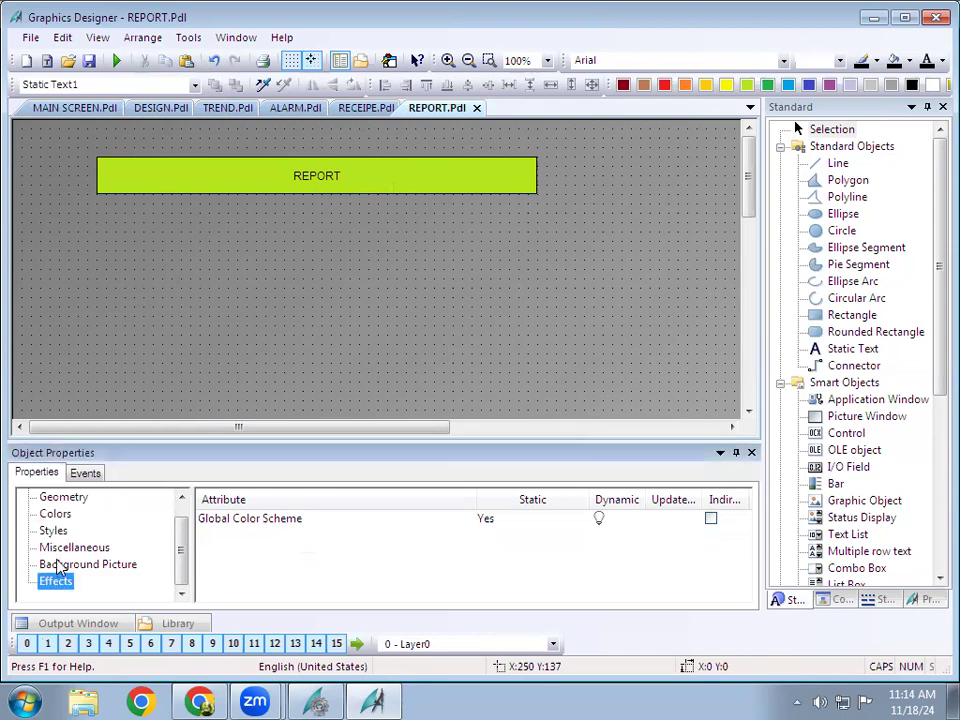
pyautogui.scroll(1, 186, 561)
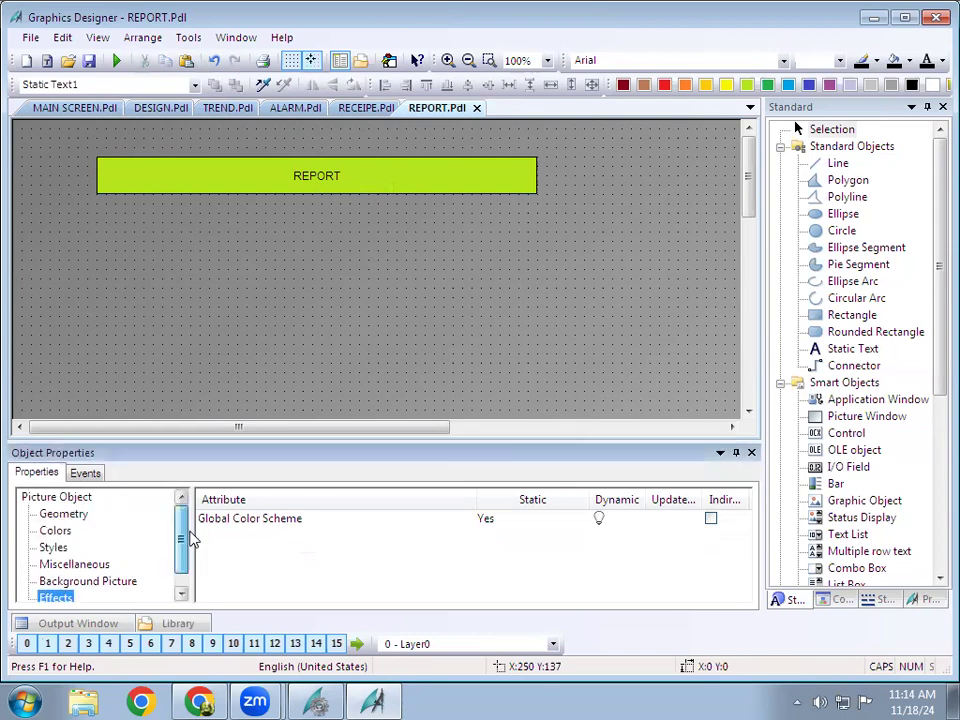
pyautogui.click(240, 231)
# Place a button about 80 by 50 at about X 50, Y 190 in MAIN SCREEN.Pdl and label it DESIGN
pyautogui.click(66, 108)
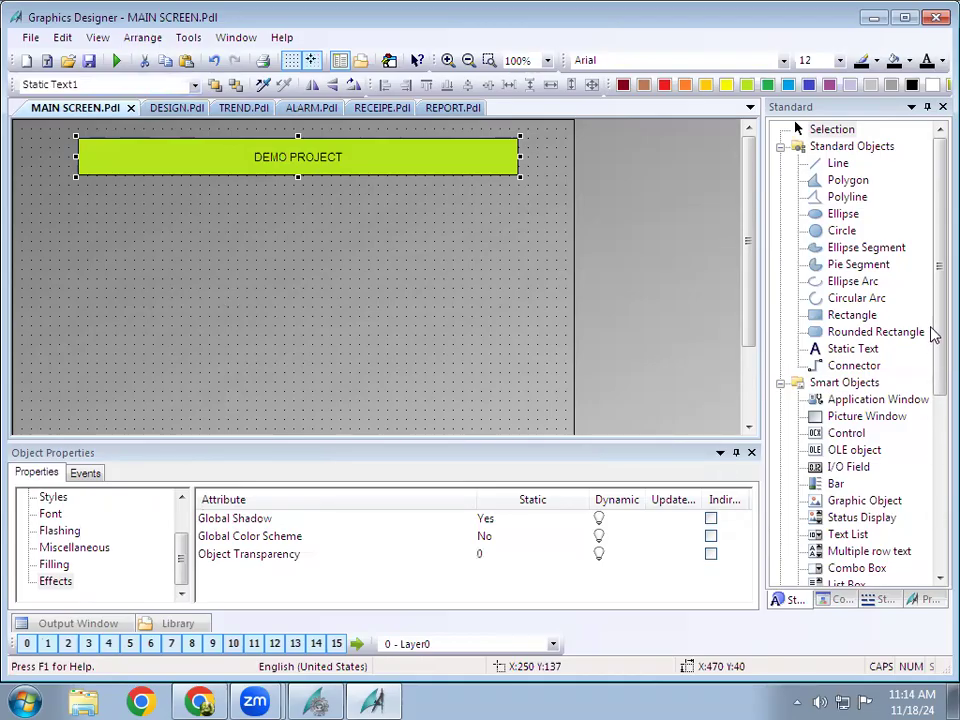
pyautogui.moveTo(932, 285); pyautogui.dragTo(932, 365)
pyautogui.moveTo(932, 377); pyautogui.dragTo(932, 463)
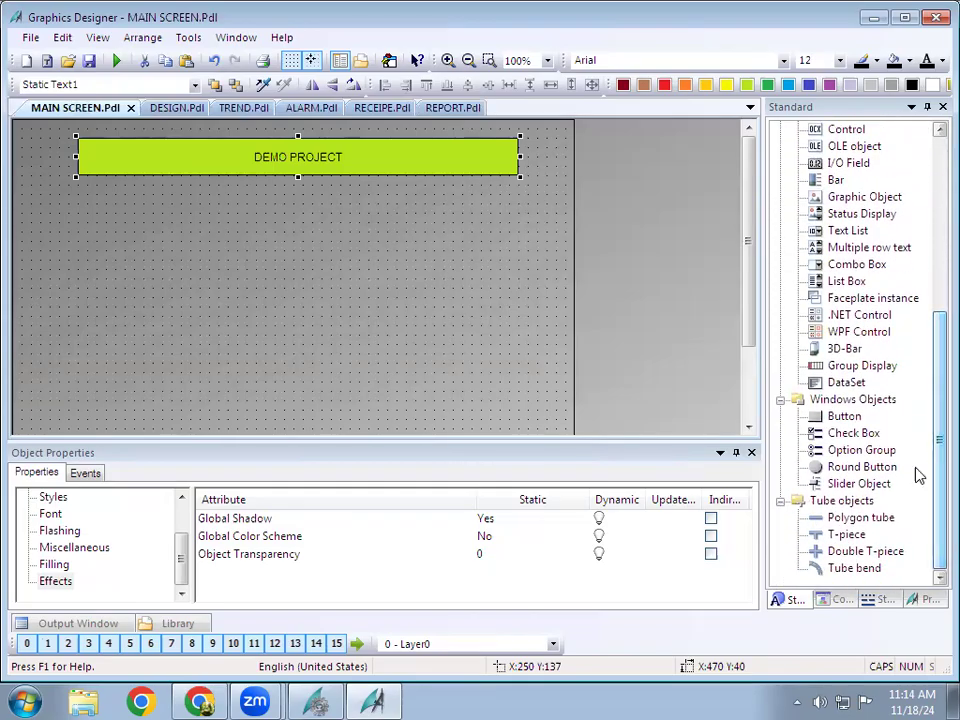
pyautogui.click(830, 417)
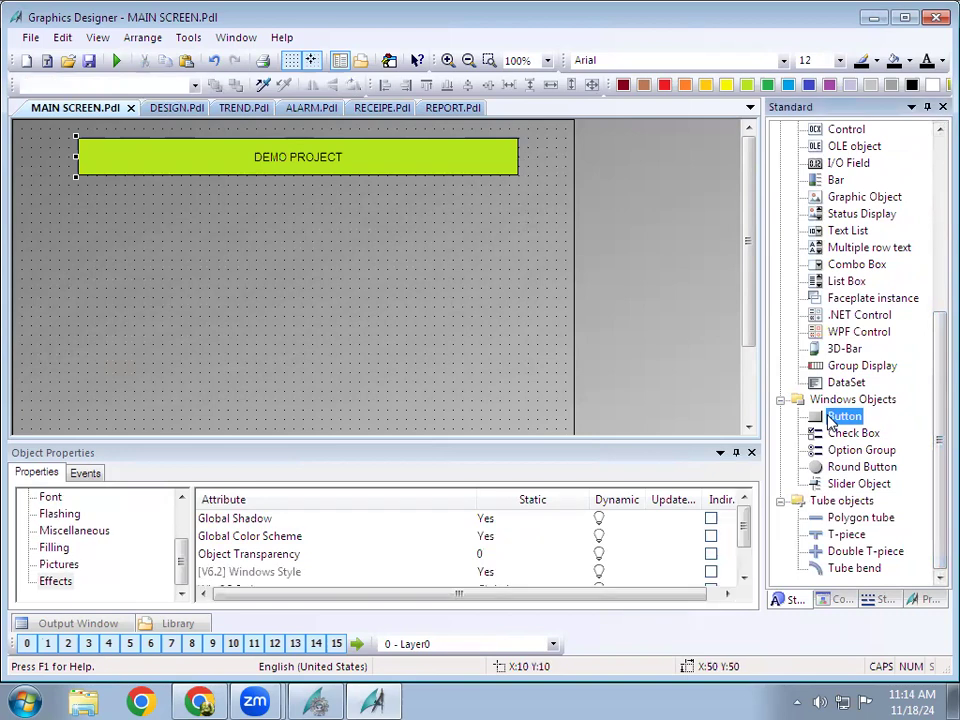
pyautogui.click(66, 303)
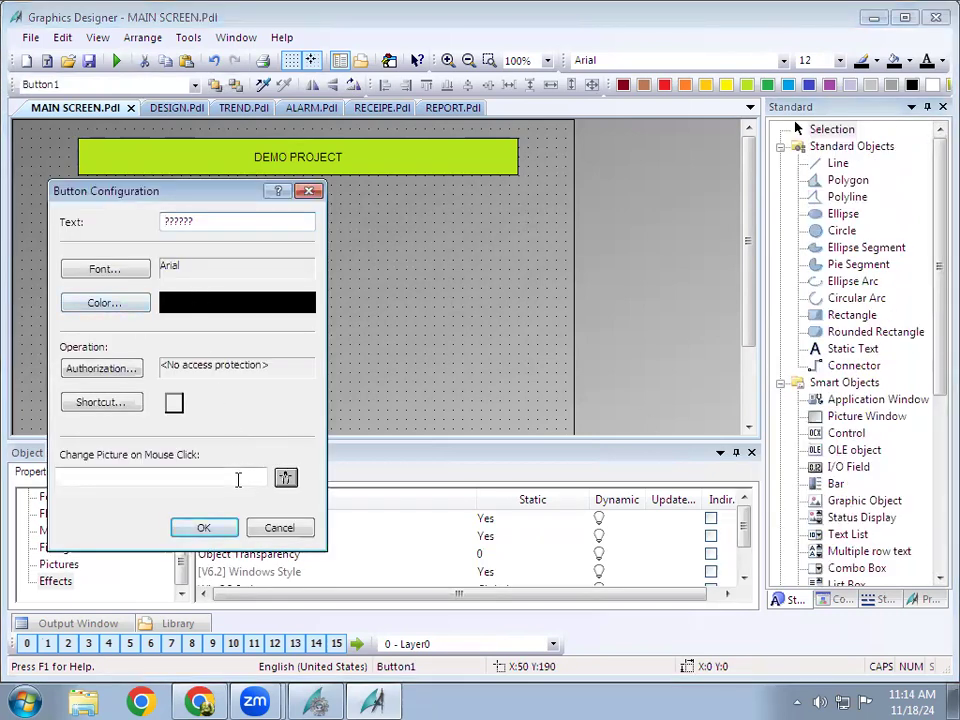
pyautogui.moveTo(204, 222); pyautogui.dragTo(153, 231)
pyautogui.write('DESI')
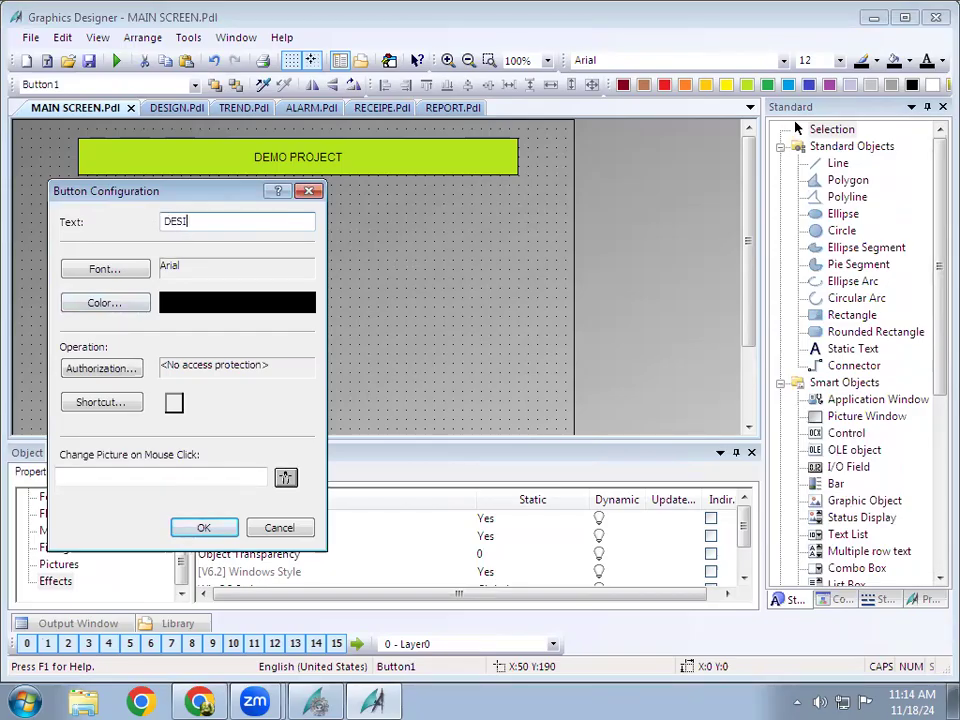
pyautogui.press('Return')
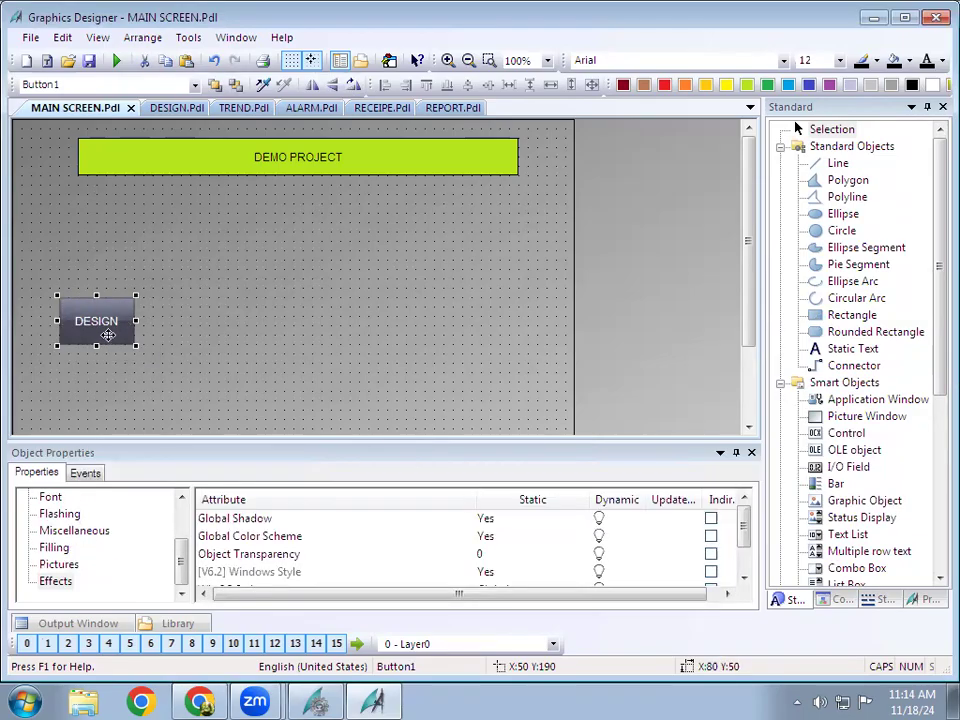
# Duplicate the DESIGN button and place the copy beside it at X 150, Y 190
pyautogui.hotkey('ctrl', 'd')
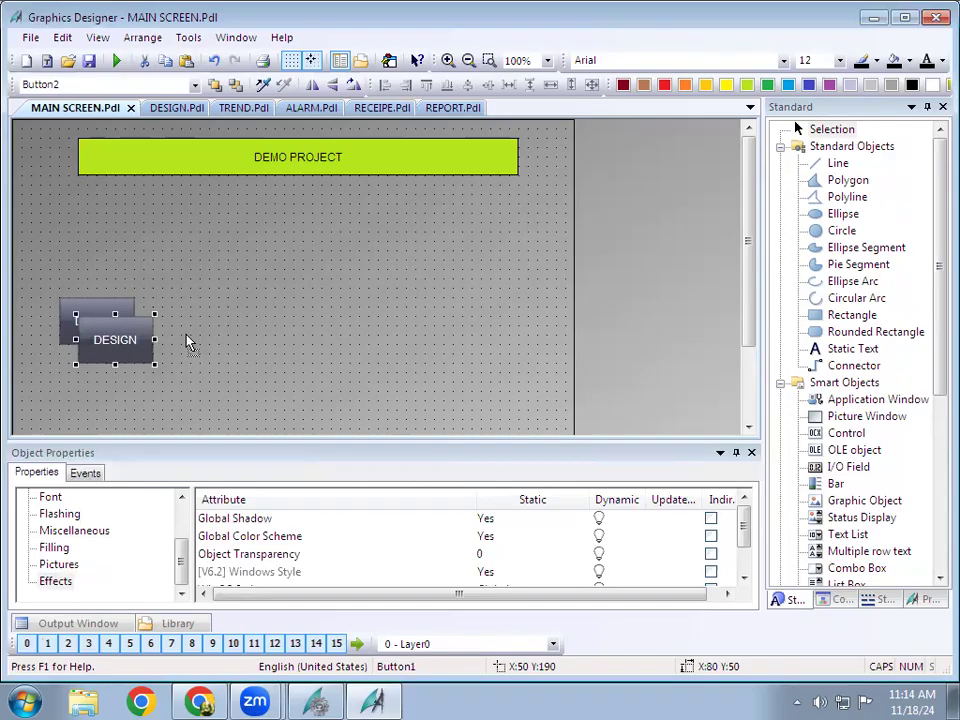
pyautogui.moveTo(112, 353); pyautogui.dragTo(187, 334)
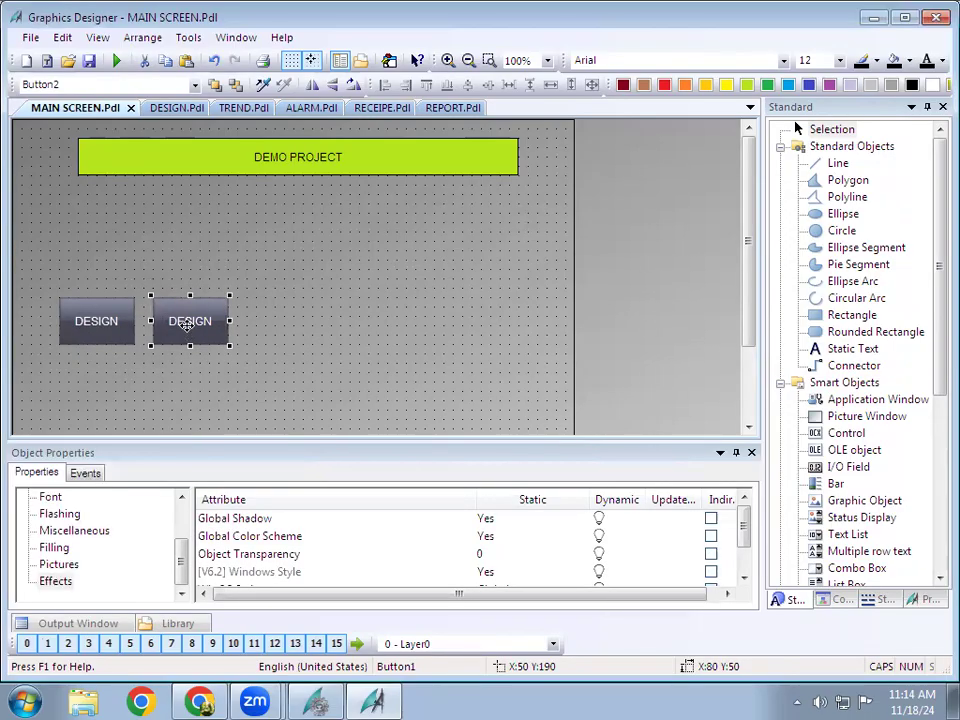
pyautogui.rightClick(190, 325)
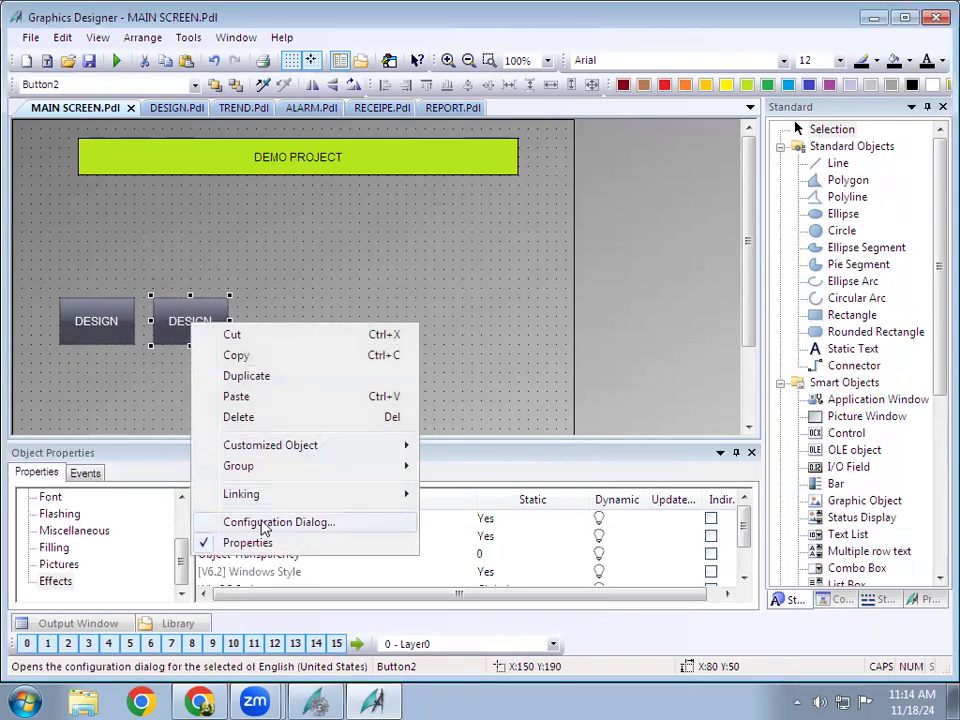
pyautogui.click(185, 319)
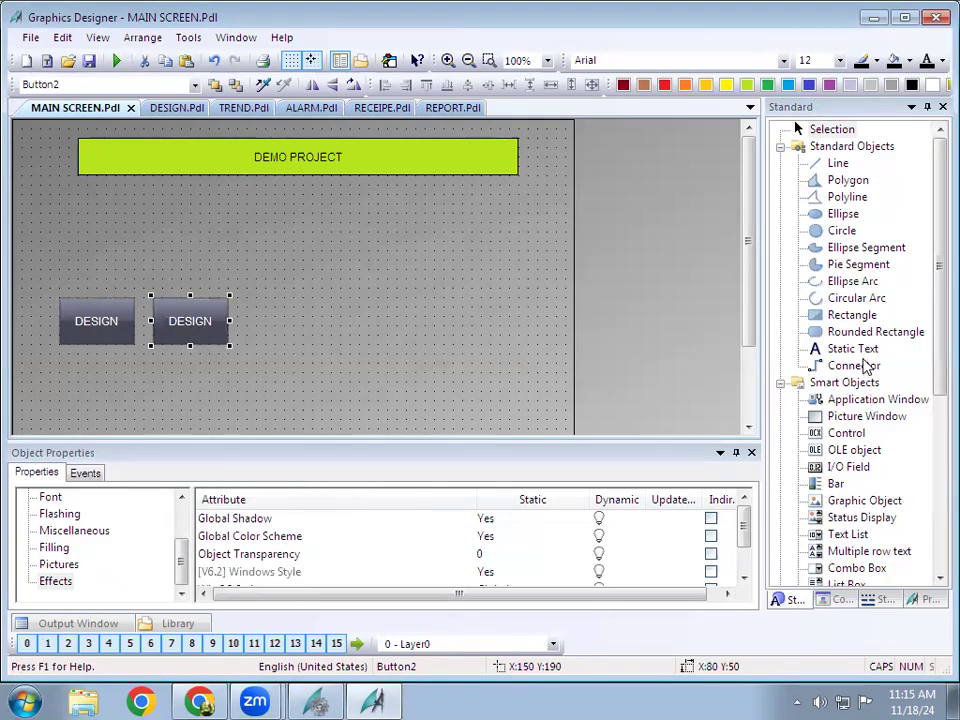
pyautogui.moveTo(932, 332); pyautogui.dragTo(932, 504)
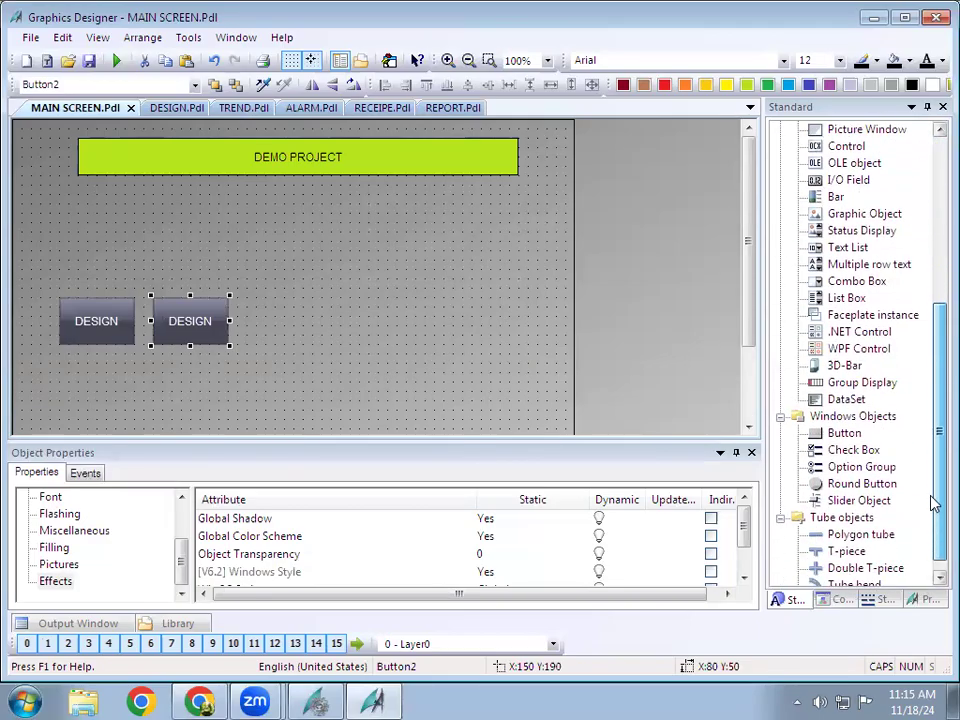
pyautogui.click(843, 433)
pyautogui.click(389, 278)
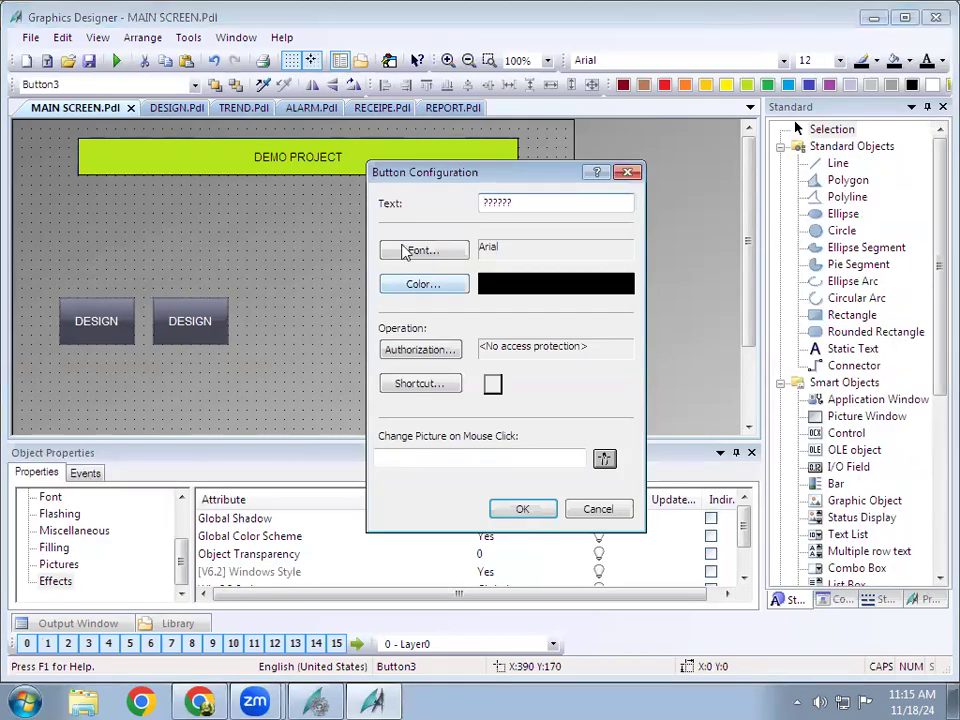
pyautogui.click(598, 509)
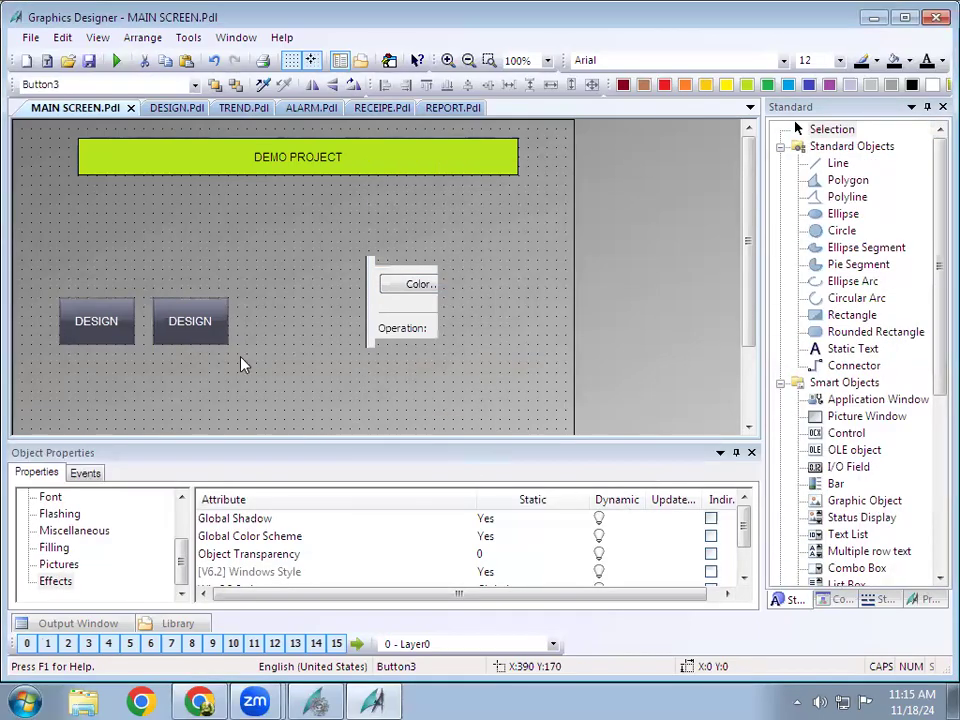
pyautogui.press('Delete')
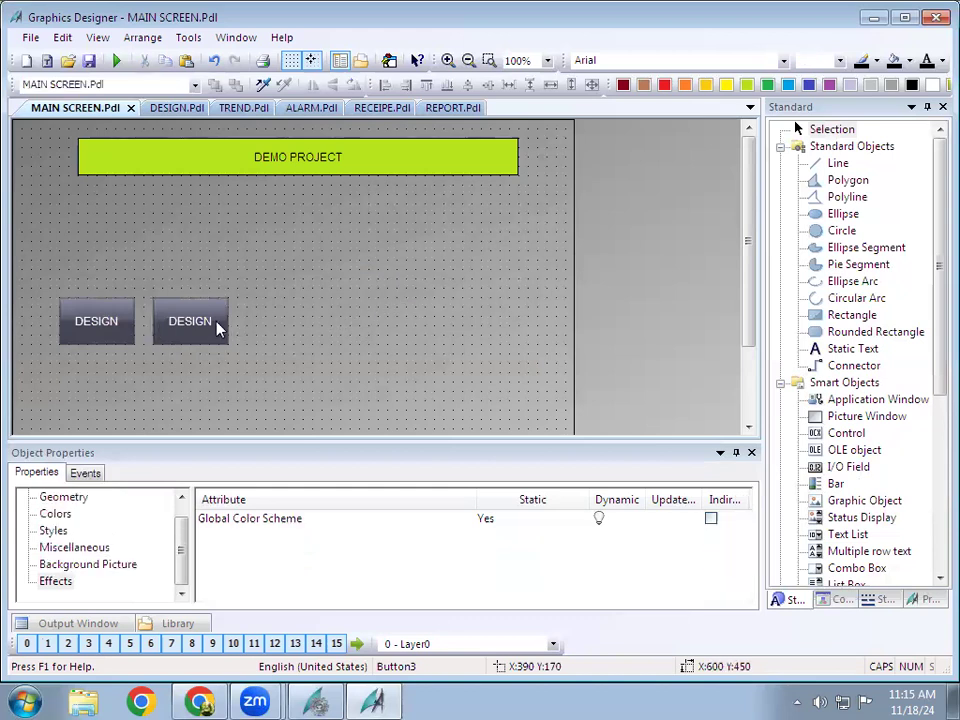
# Change the text of the duplicated DESIGN button at X 150 to TREND
pyautogui.click(207, 321)
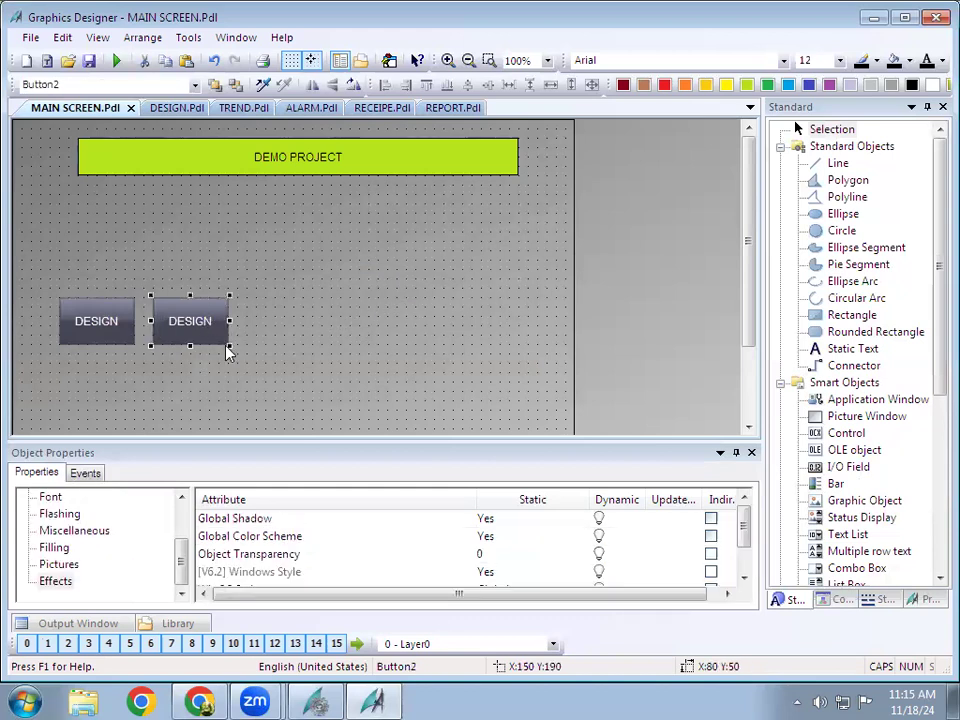
pyautogui.rightClick(207, 322)
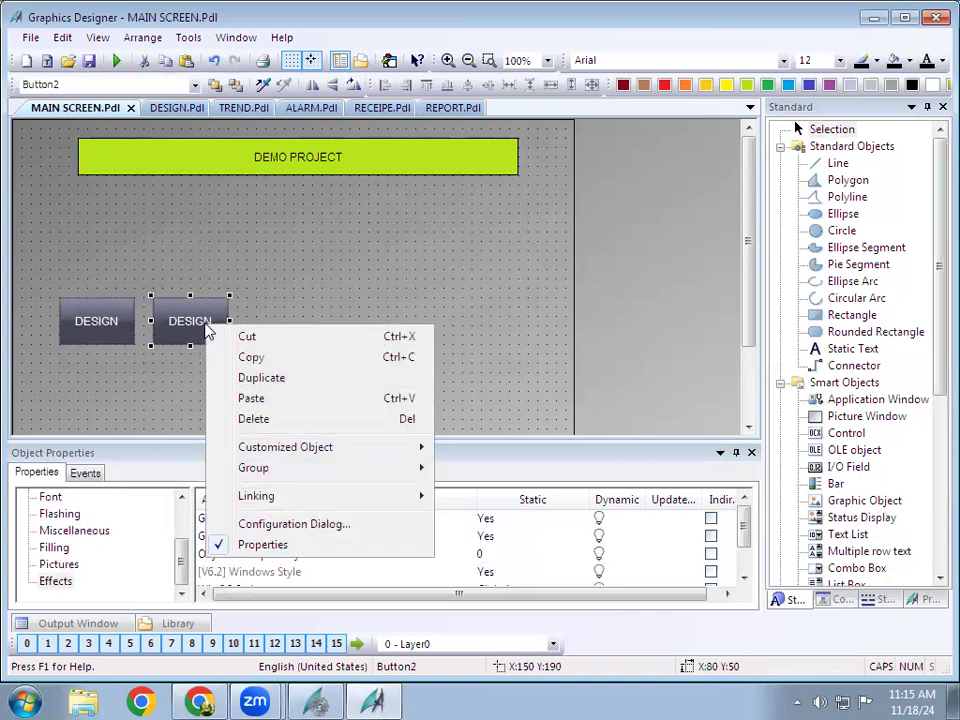
pyautogui.click(330, 524)
pyautogui.moveTo(304, 220); pyautogui.dragTo(225, 221)
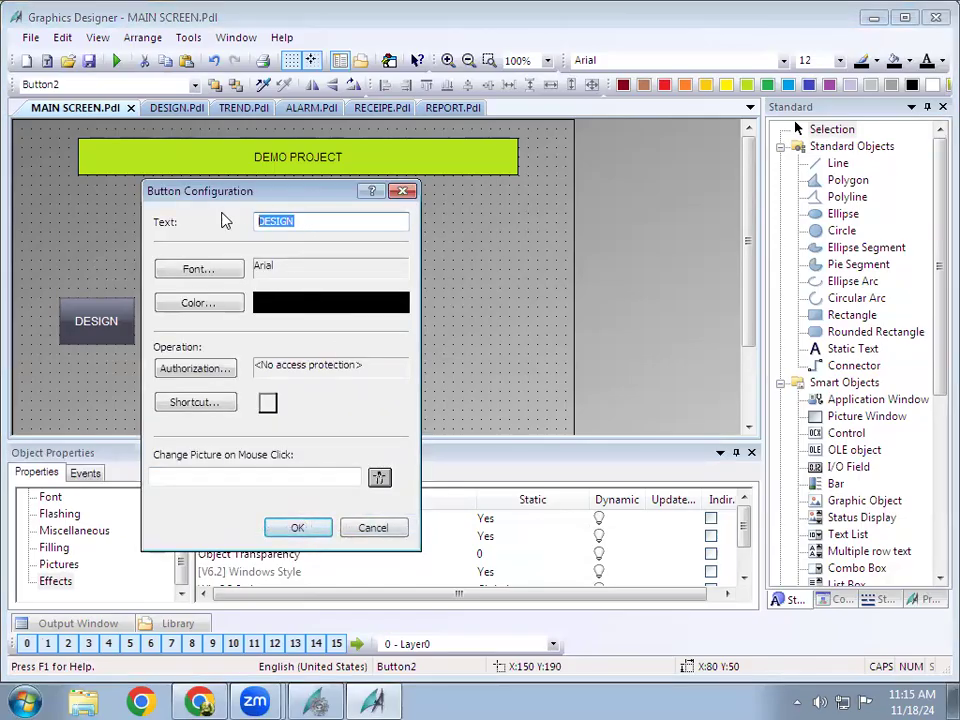
pyautogui.write('TREND')
pyautogui.press('Return')
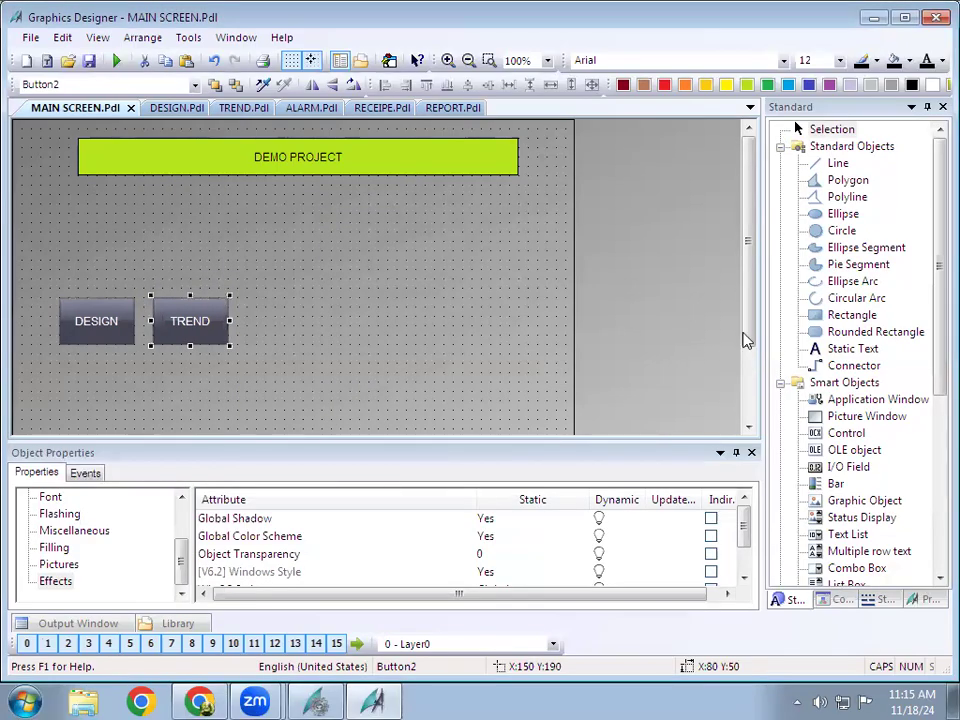
# Duplicate the TREND button, place the copy at about X 270, Y 190 and change its text to ALARM
pyautogui.hotkey('ctrl', 'v')
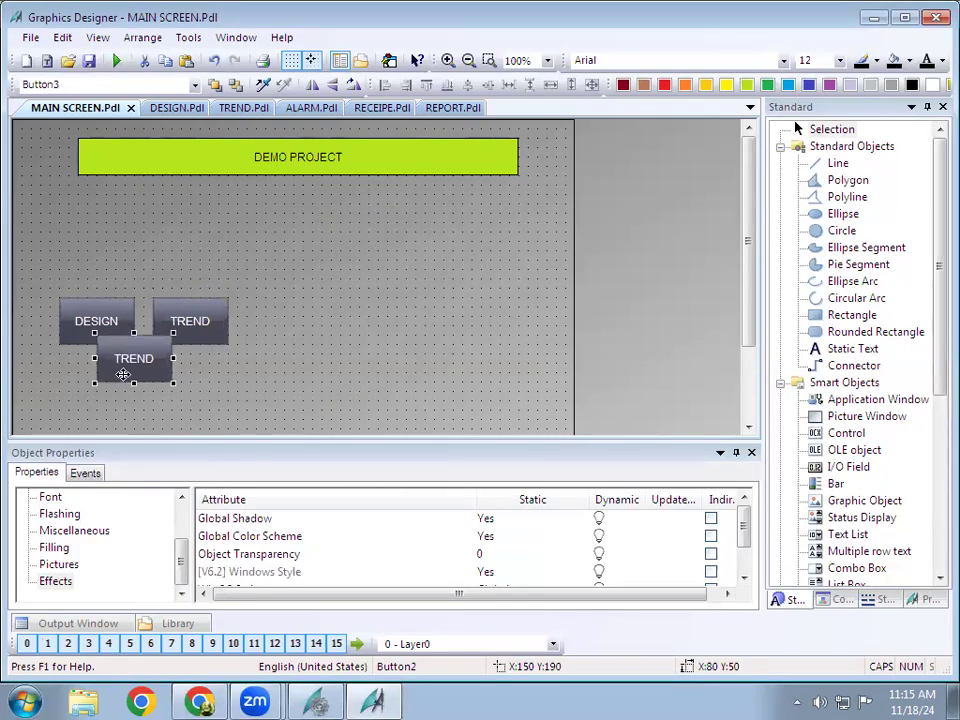
pyautogui.moveTo(128, 362); pyautogui.dragTo(296, 323)
pyautogui.rightClick(296, 320)
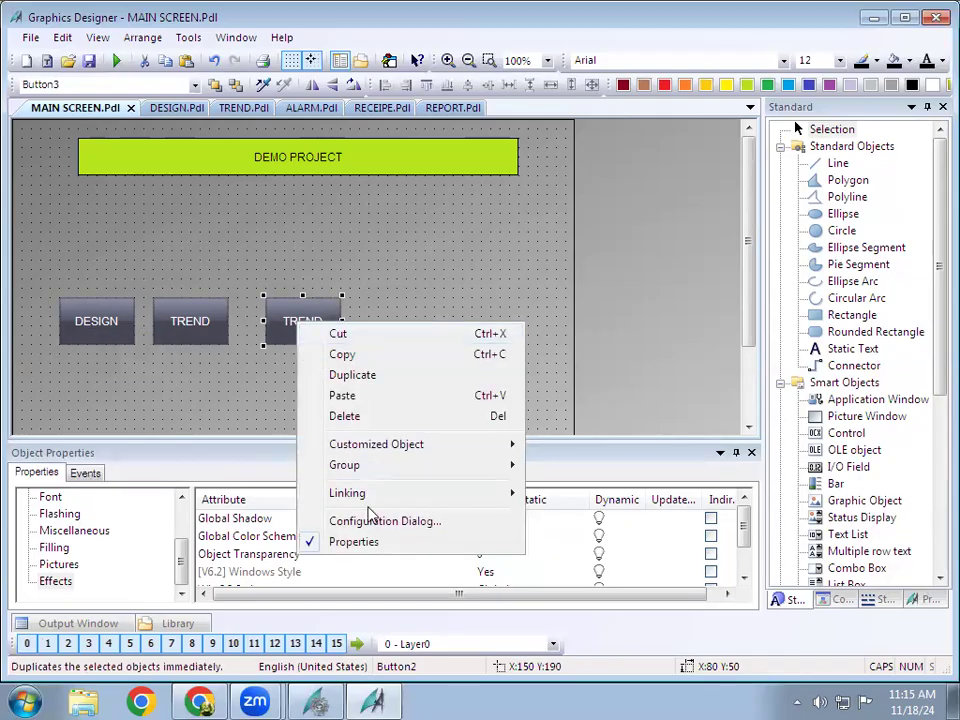
pyautogui.click(370, 516)
pyautogui.write('ALARMTREND')
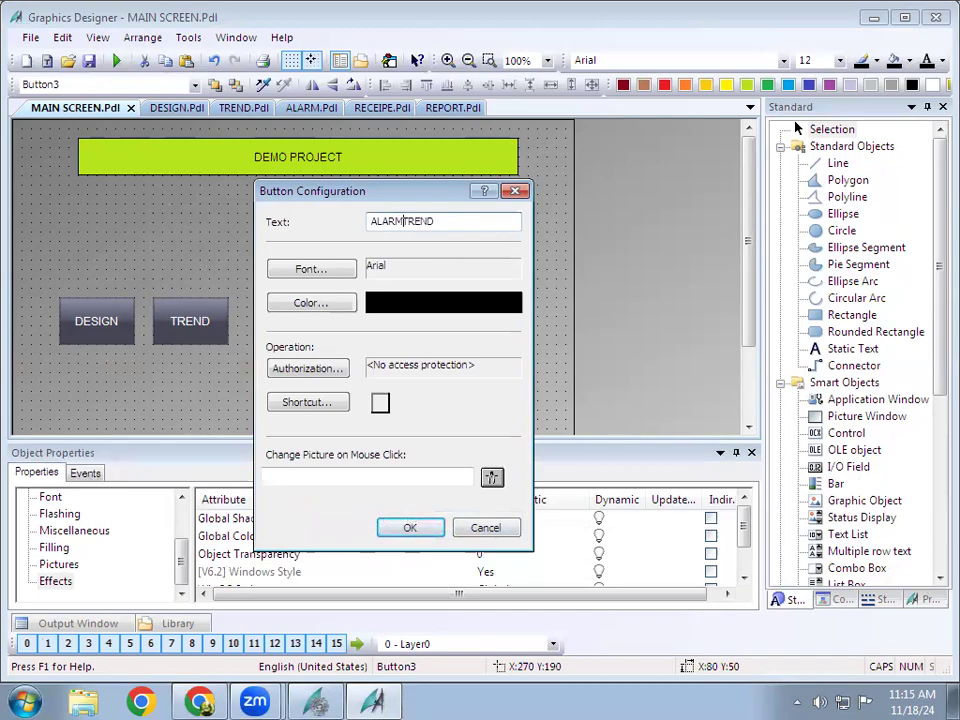
pyautogui.click(449, 224)
pyautogui.press('BackSpace')
pyautogui.press('BackSpace')
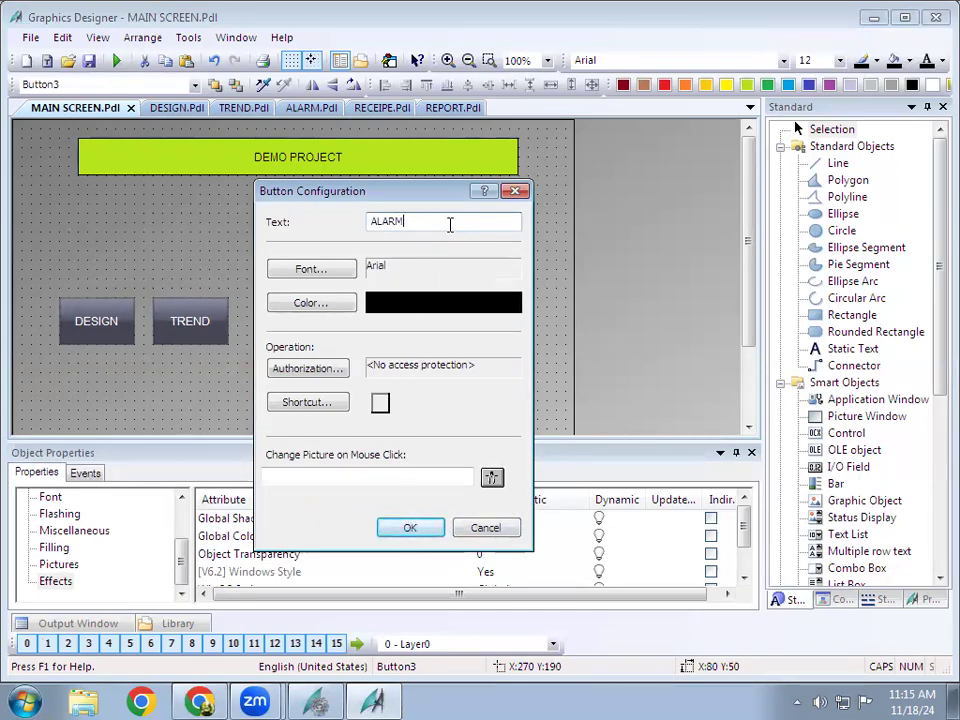
pyautogui.click(408, 529)
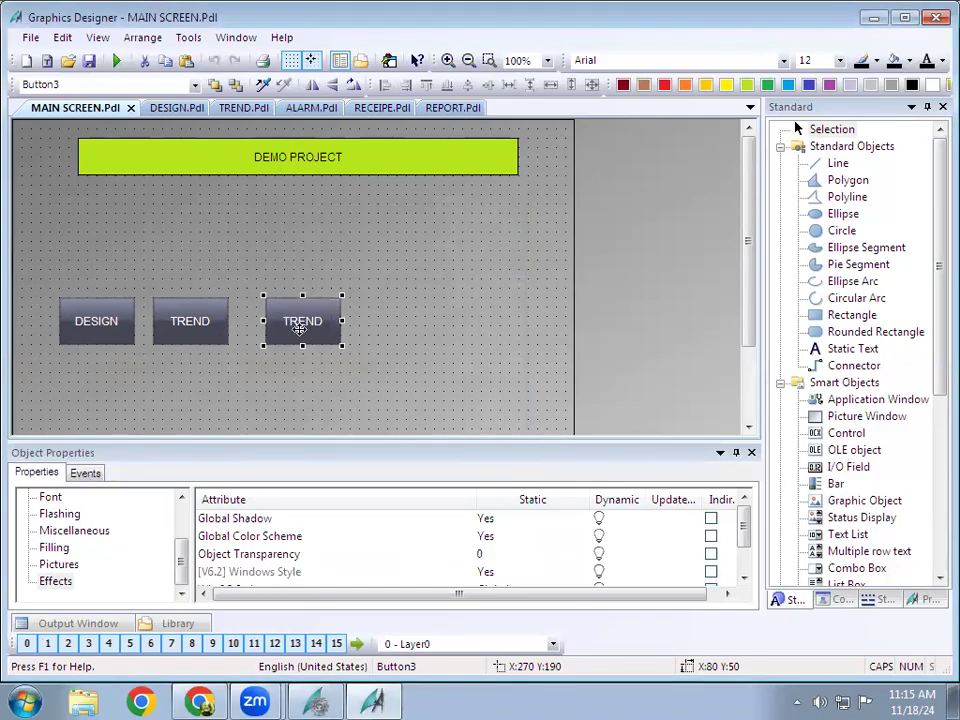
# Duplicate the ALARM button, place the copy at about X 390, Y 190 and change its text to RECEIPE
pyautogui.hotkey('ctrl', 'v')
pyautogui.moveTo(130, 376); pyautogui.dragTo(380, 318)
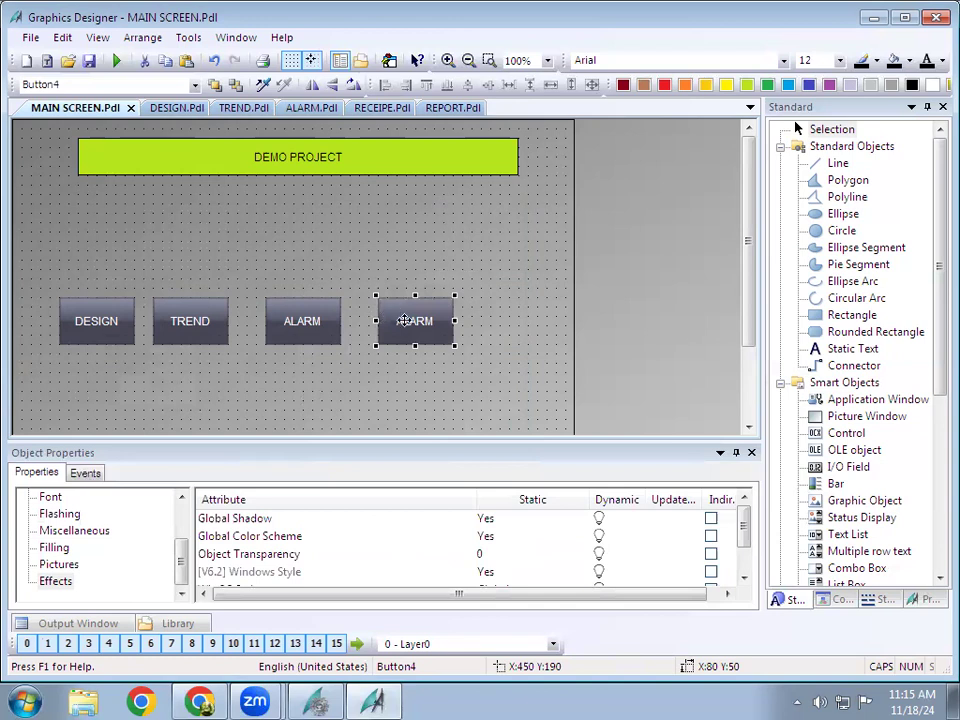
pyautogui.rightClick(398, 316)
pyautogui.click(460, 521)
pyautogui.moveTo(525, 222); pyautogui.dragTo(454, 221)
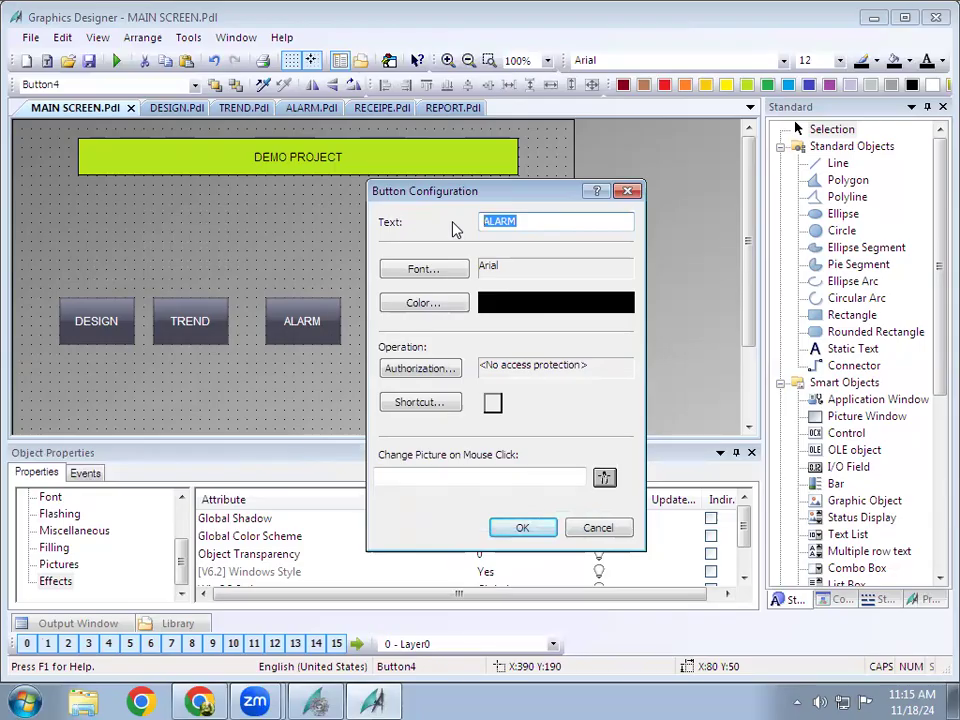
pyautogui.write('RECEIPE')
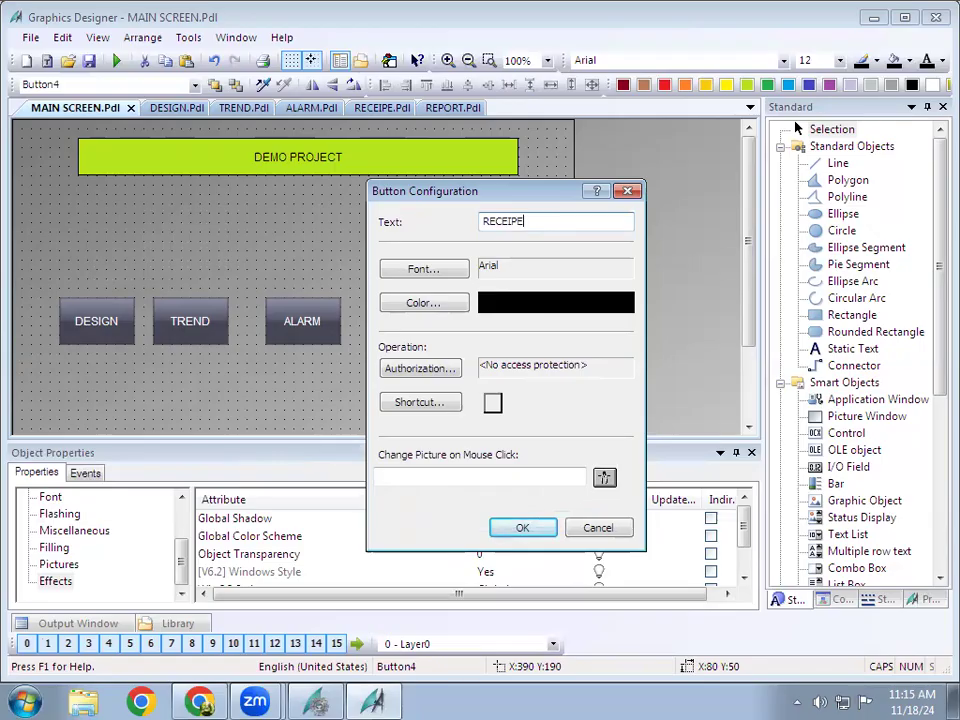
pyautogui.press('Escape')
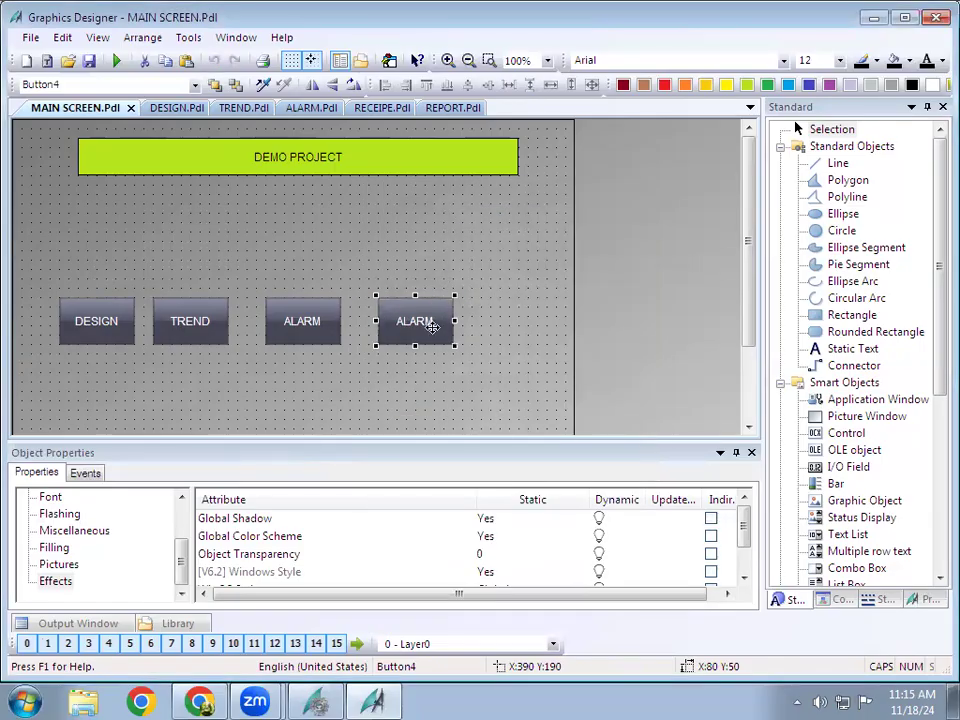
# Duplicate the RECEIPE button, place the copy at about X 490, Y 190 and change its text to REPORT
pyautogui.hotkey('ctrl', 'c')
pyautogui.hotkey('ctrl', 'v')
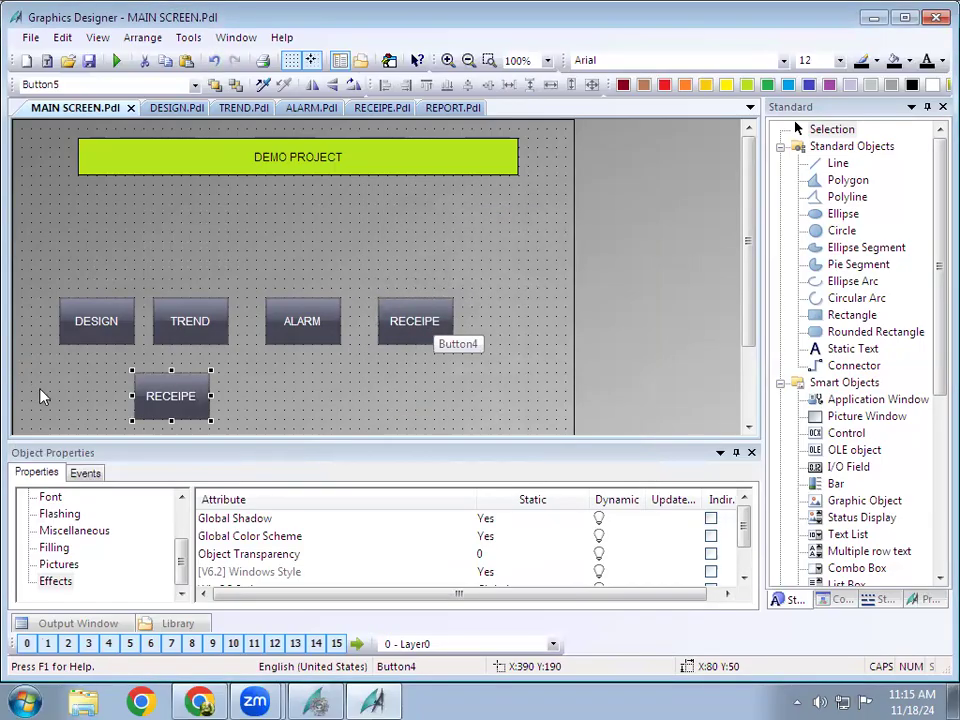
pyautogui.moveTo(492, 321); pyautogui.dragTo(494, 321)
pyautogui.rightClick(498, 322)
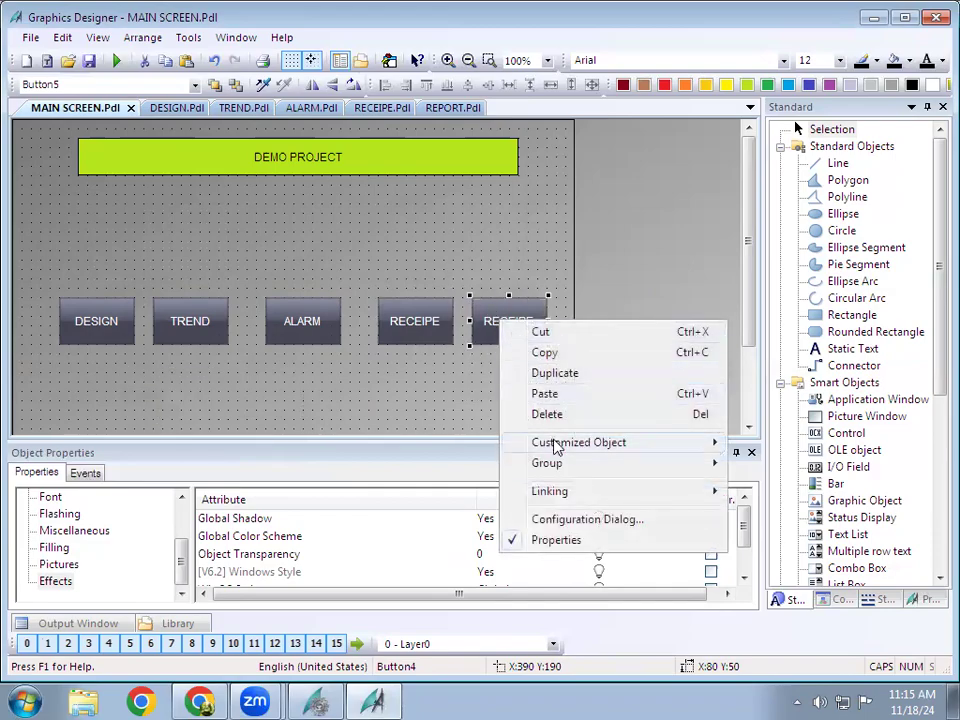
pyautogui.click(575, 520)
pyautogui.moveTo(622, 221); pyautogui.dragTo(560, 222)
pyautogui.press('BackSpace')
pyautogui.write('EPORT')
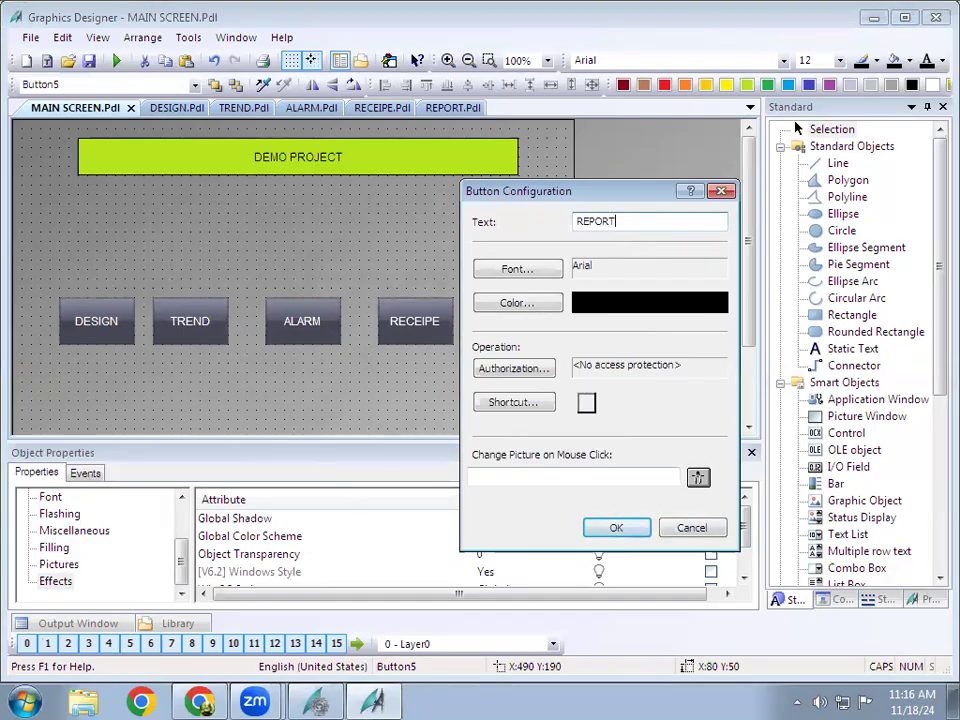
pyautogui.press('Return')
pyautogui.click(436, 241)
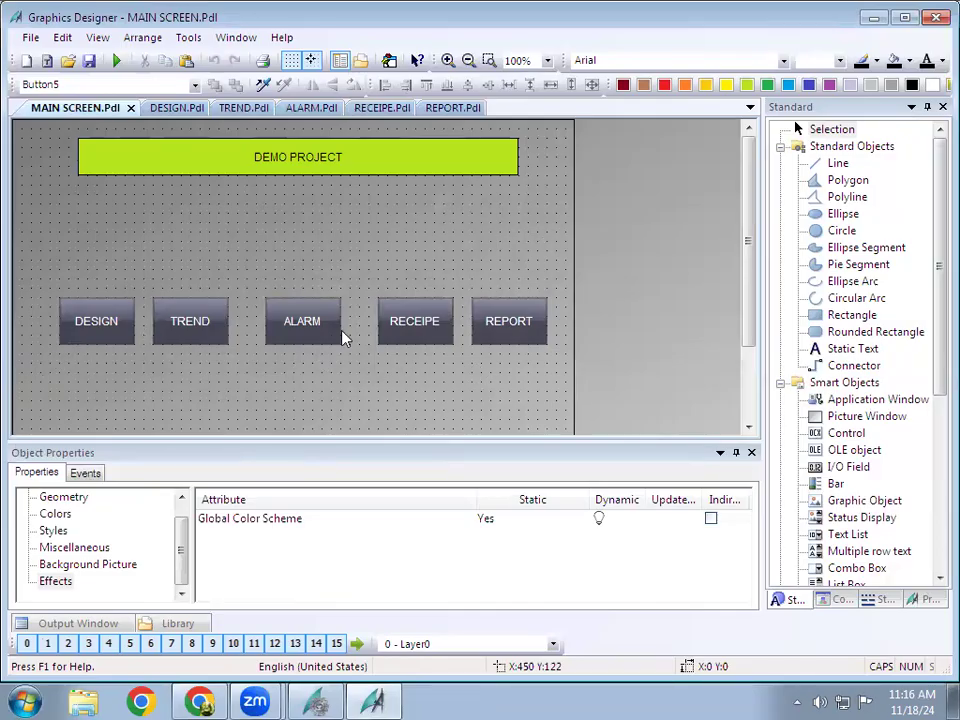
# Space the five navigation buttons evenly in the horizontal direction
pyautogui.moveTo(46, 281); pyautogui.dragTo(574, 392)
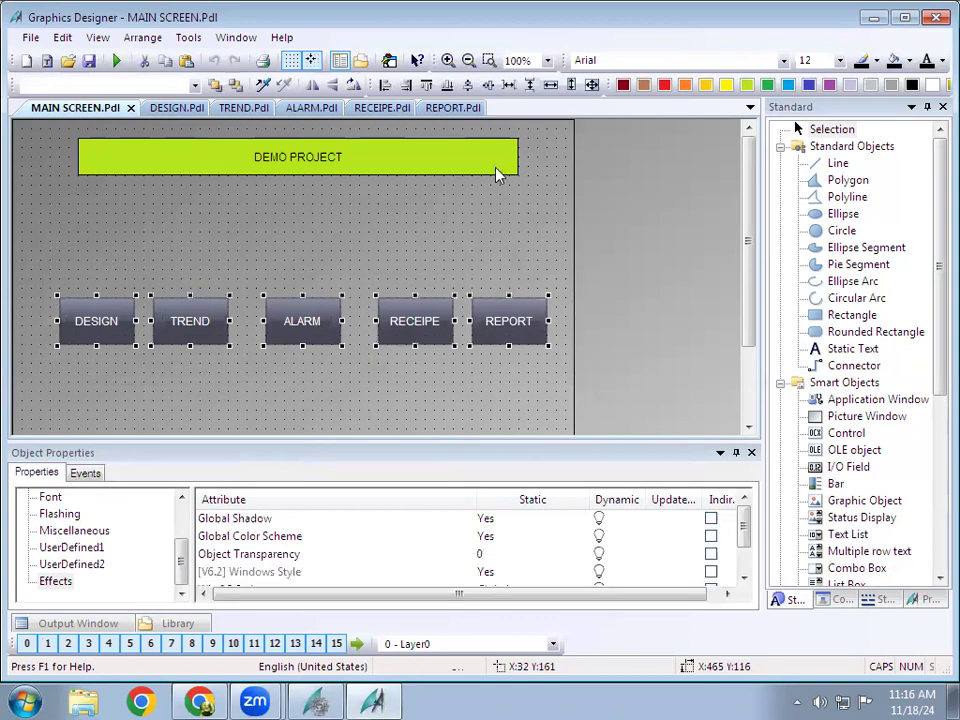
pyautogui.click(508, 88)
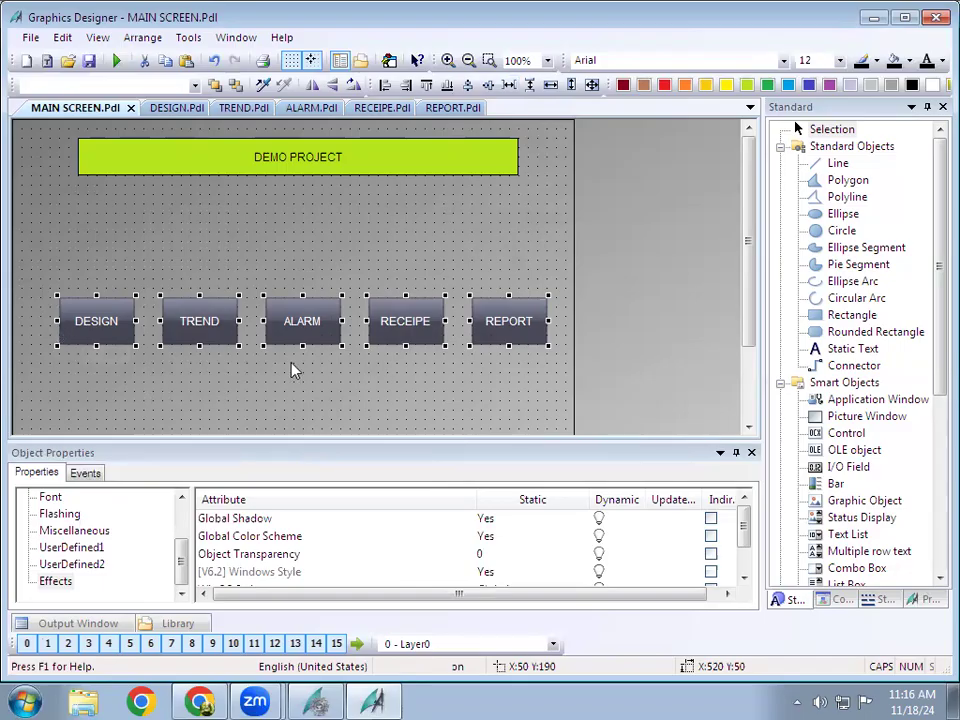
pyautogui.click(300, 392)
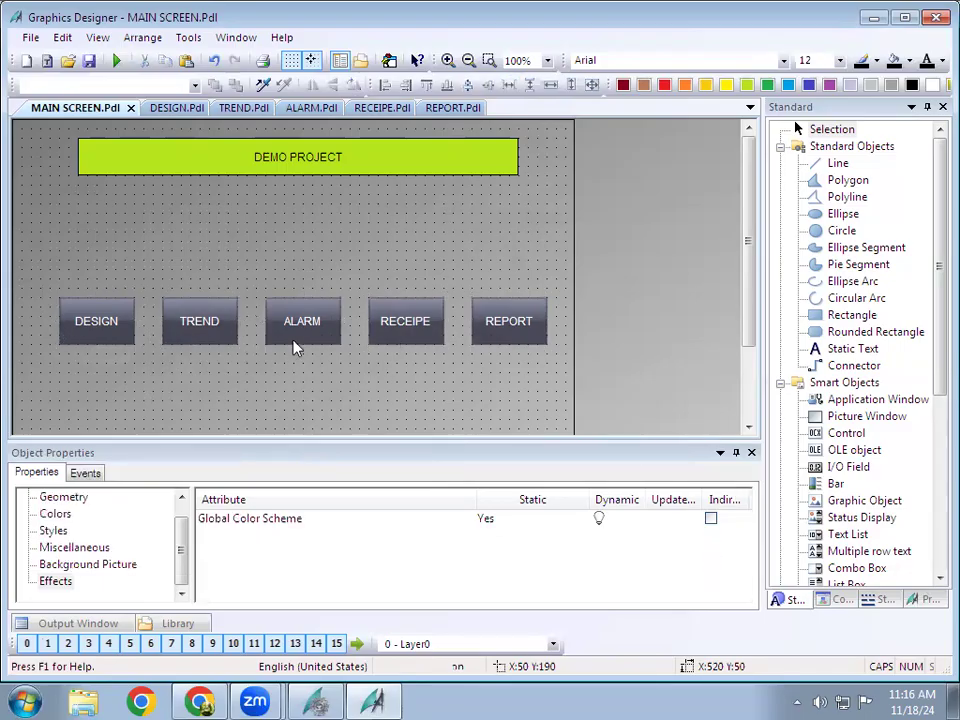
pyautogui.scroll(-1, 375, 388)
pyautogui.scroll(1, 375, 388)
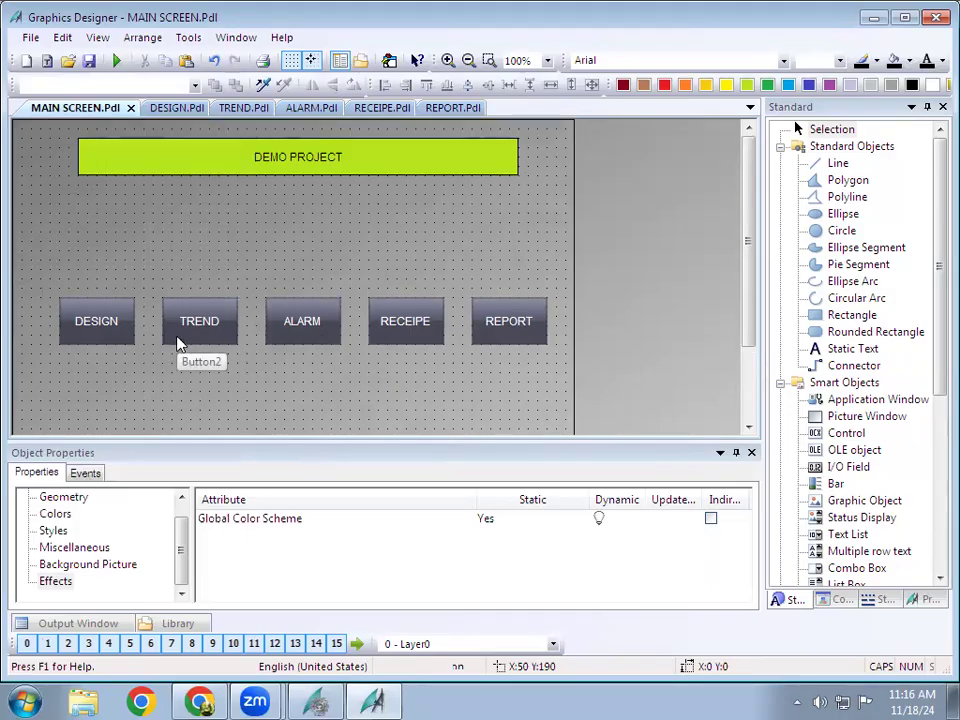
# Set the picture width of DESIGN.Pdl to 600
pyautogui.click(156, 108)
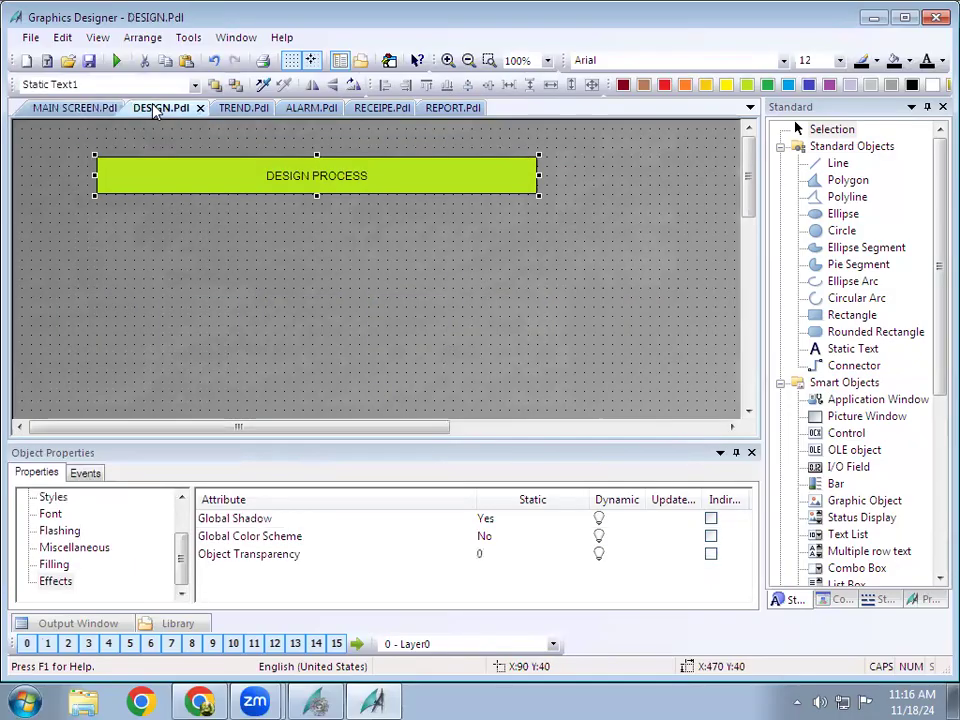
pyautogui.click(474, 250)
pyautogui.click(164, 172)
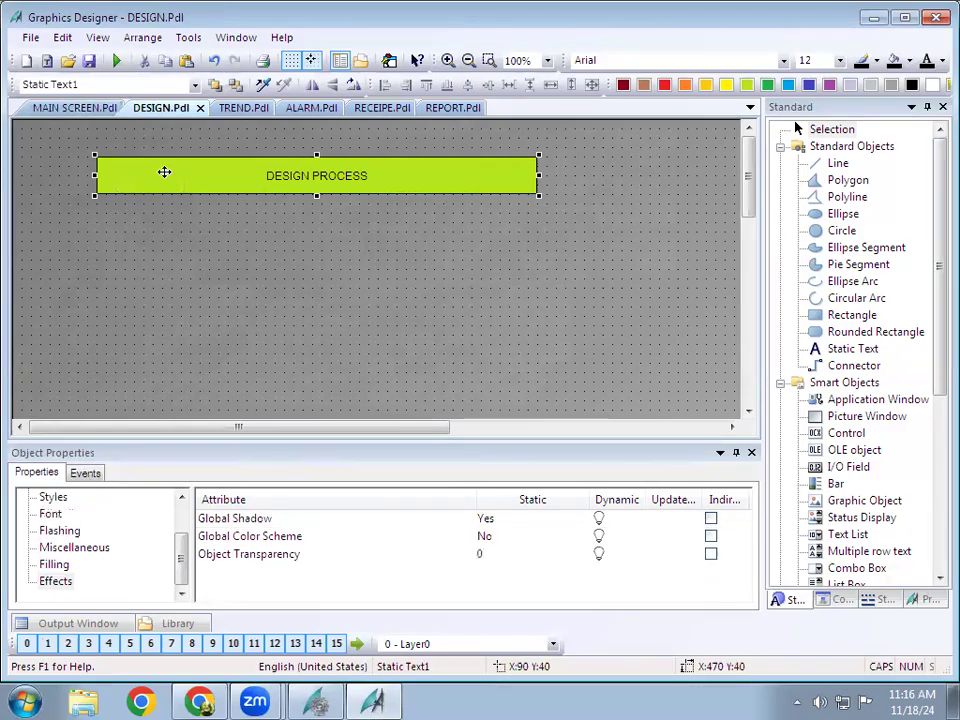
pyautogui.click(55, 497)
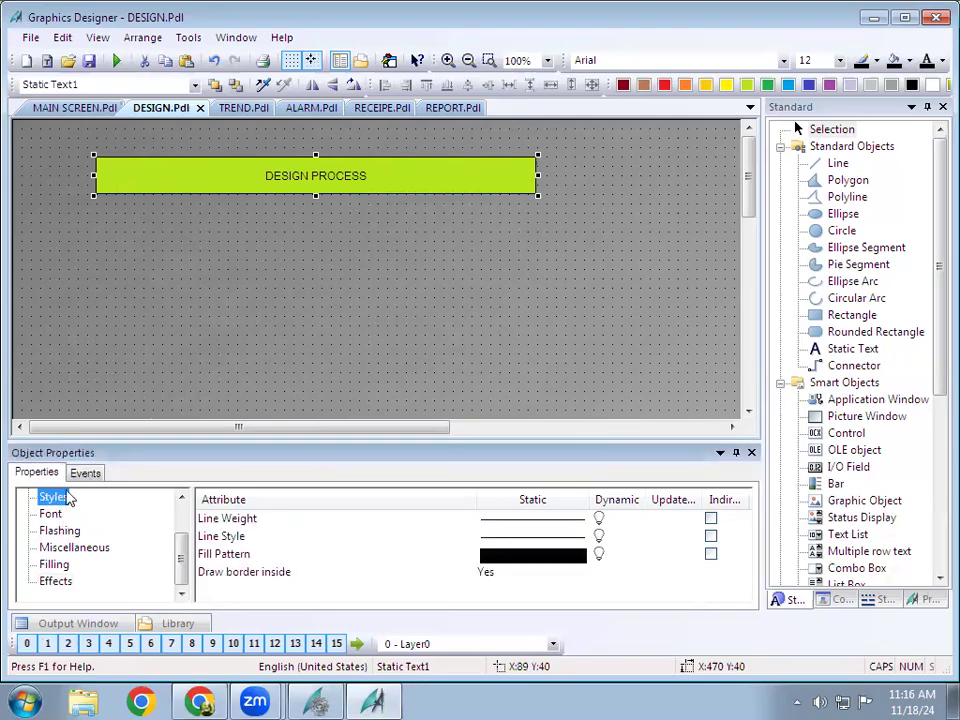
pyautogui.click(238, 283)
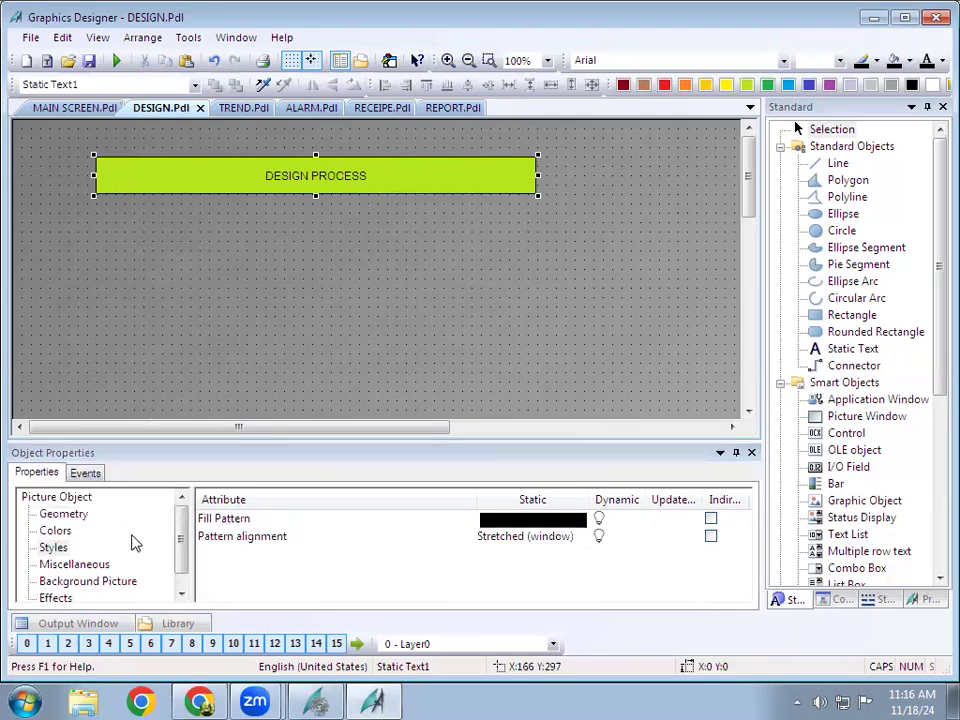
pyautogui.click(66, 514)
pyautogui.click(491, 519)
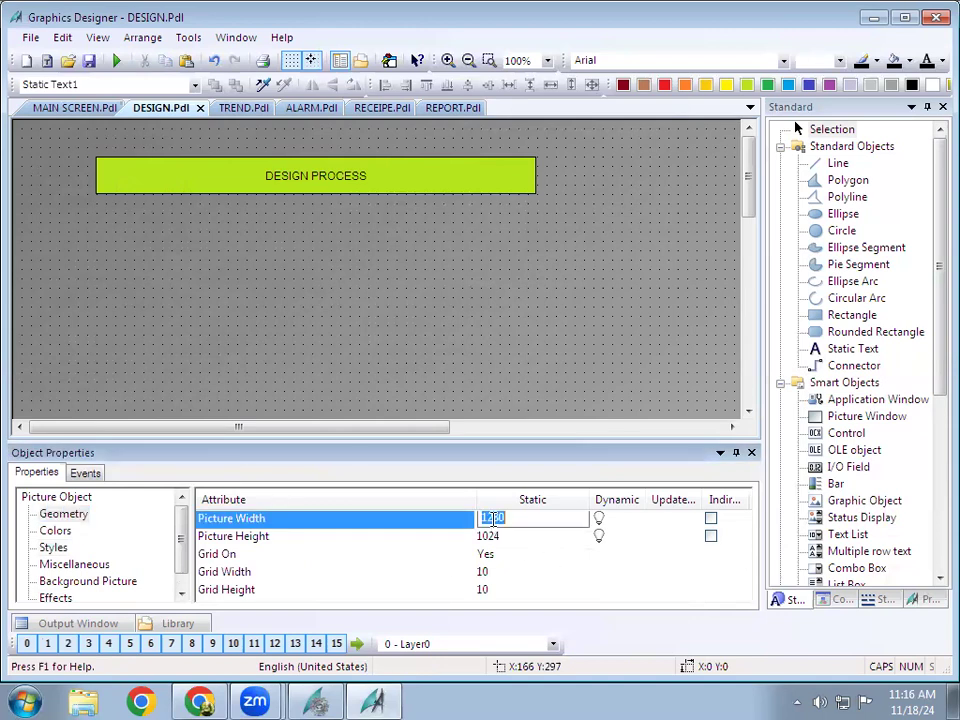
pyautogui.write('600')
pyautogui.press('Return')
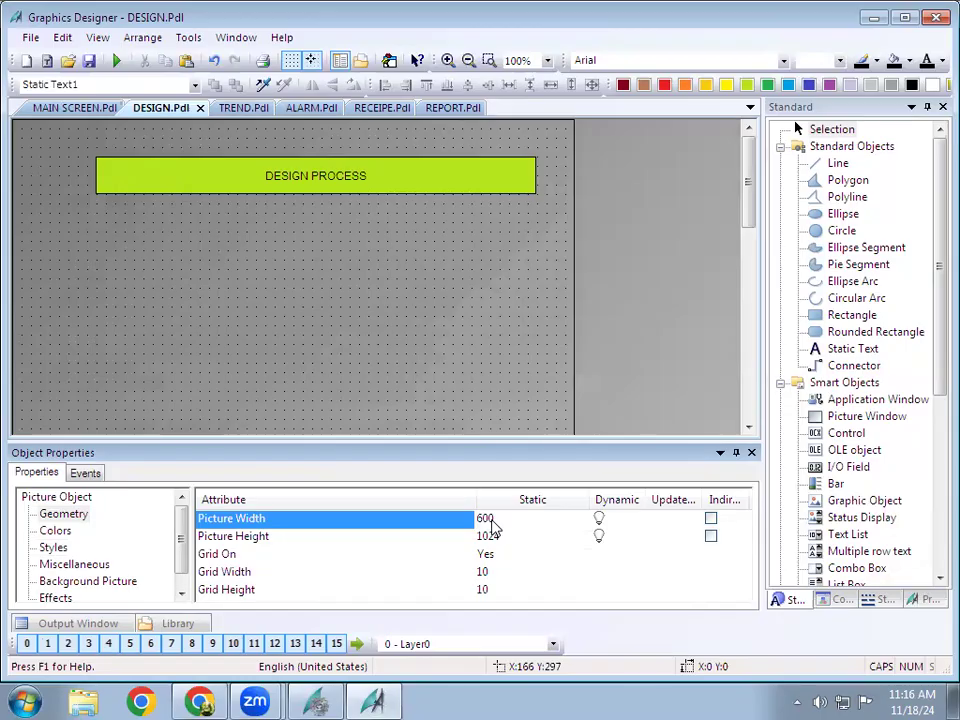
# Set the picture height of DESIGN.Pdl to 400
pyautogui.click(486, 536)
pyautogui.write('400')
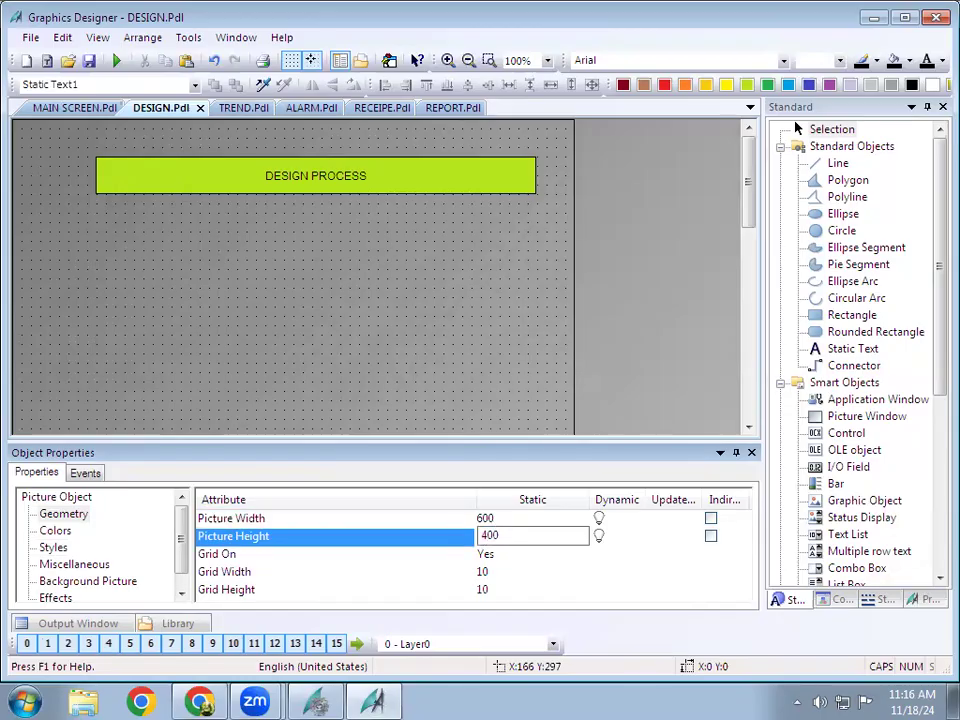
pyautogui.press('Return')
pyautogui.scroll(-4, 752, 432)
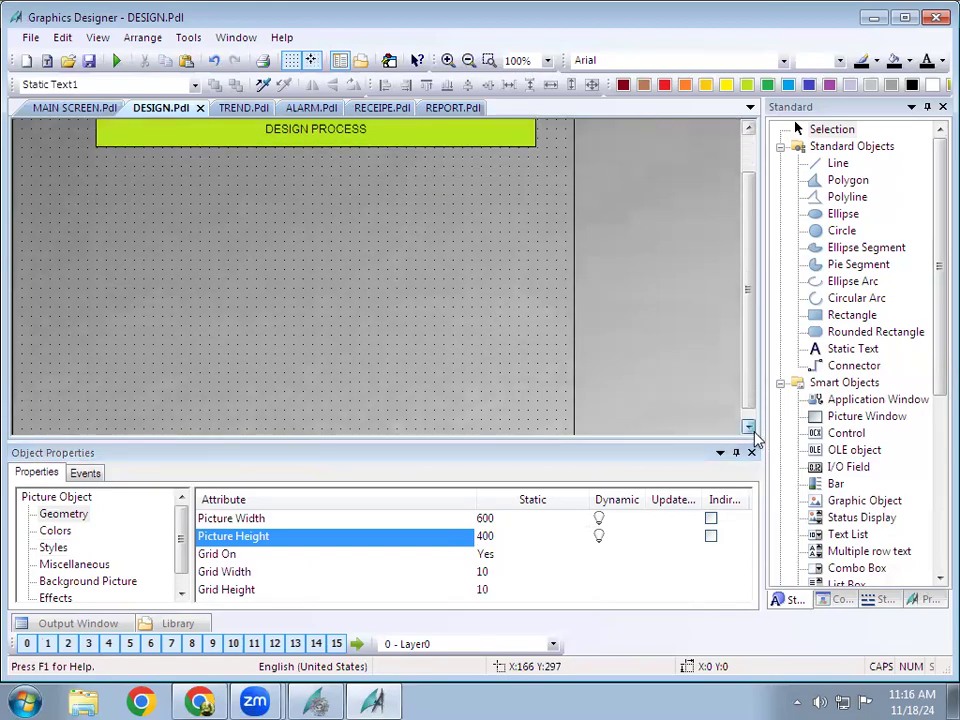
pyautogui.scroll(-1, 755, 438)
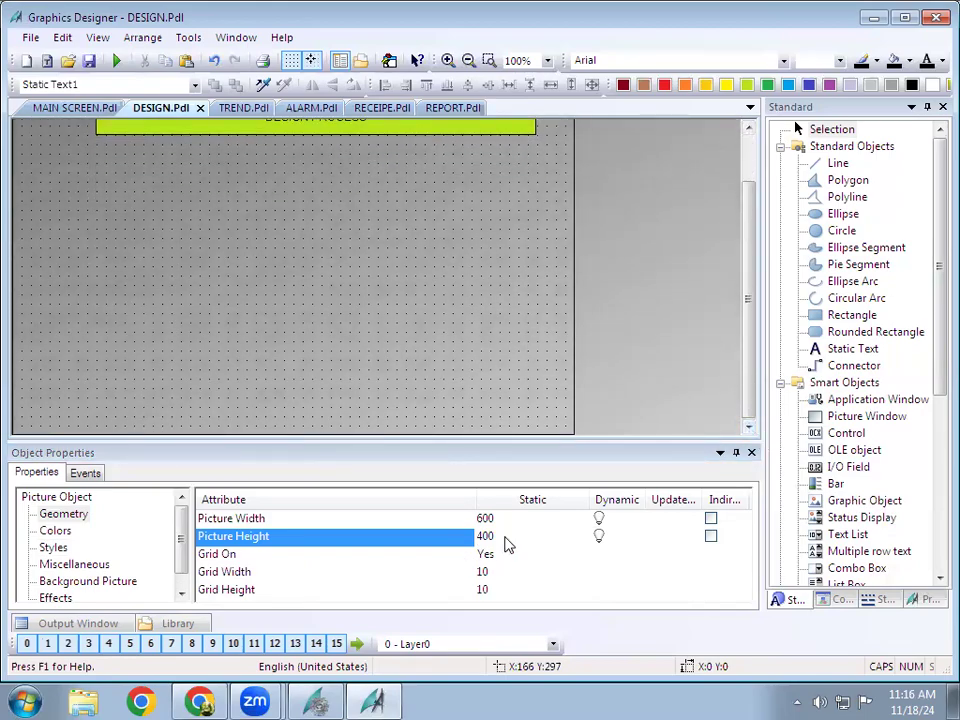
pyautogui.moveTo(750, 386); pyautogui.dragTo(752, 320)
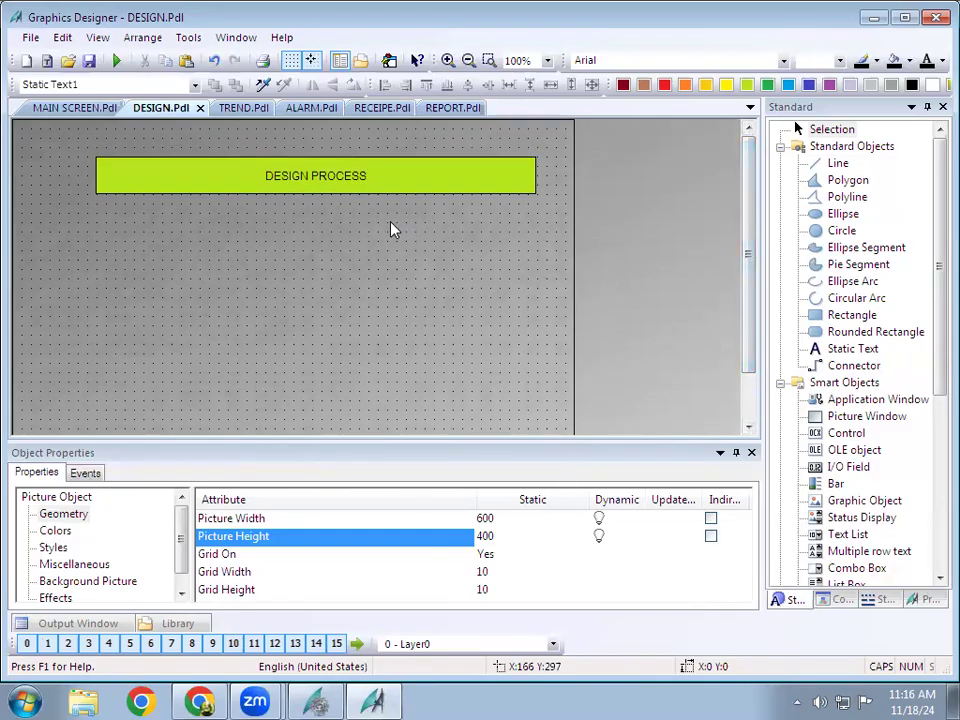
# Set the picture size of TREND.Pdl to a width of 600 and a height of 400
pyautogui.click(230, 109)
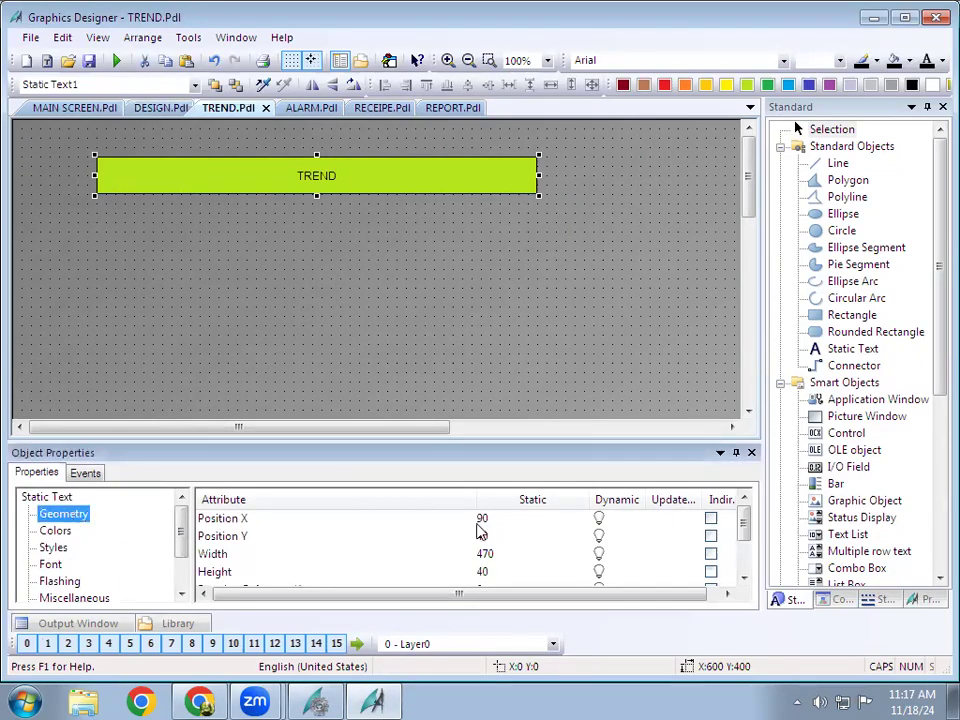
pyautogui.click(366, 274)
pyautogui.click(88, 513)
pyautogui.scroll(-1, 512, 306)
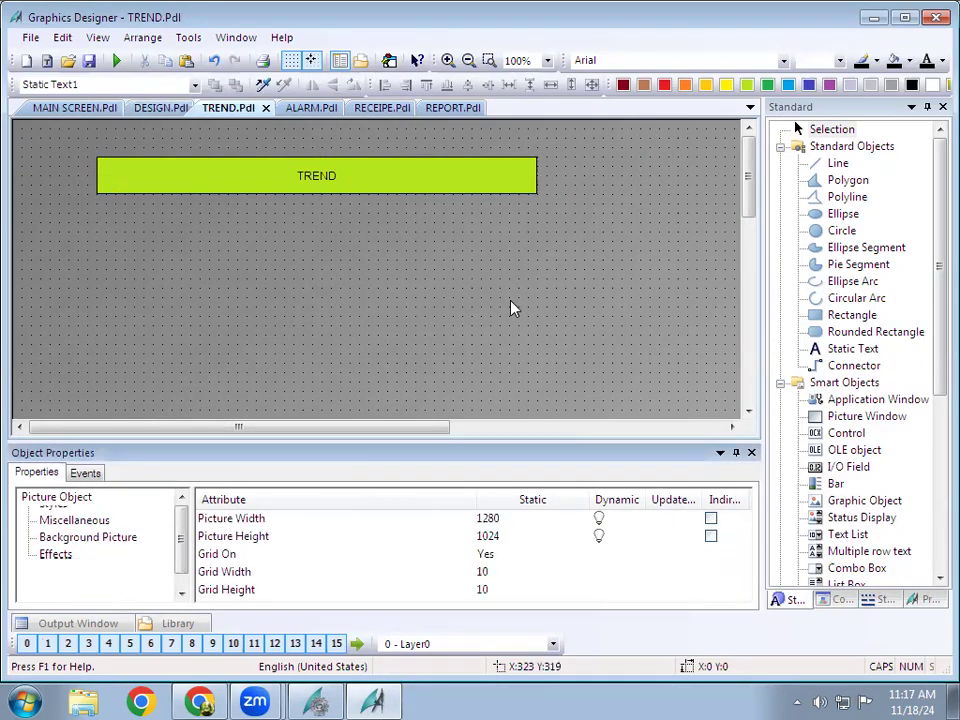
pyautogui.scroll(1, 512, 306)
pyautogui.doubleClick(493, 521)
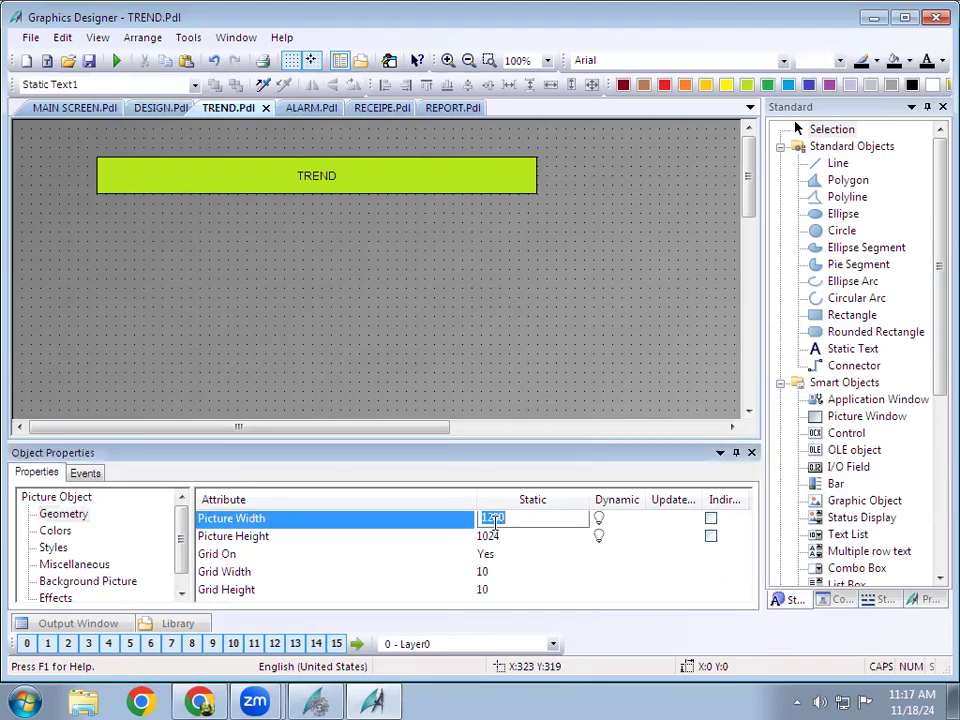
pyautogui.write('600')
pyautogui.press('Return')
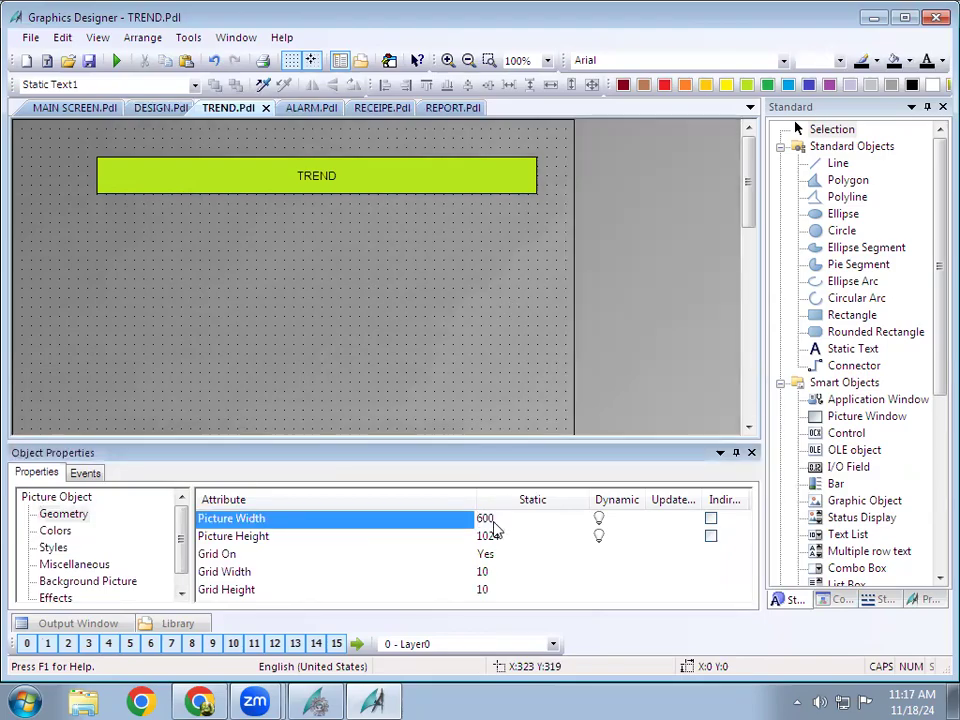
pyautogui.doubleClick(487, 537)
pyautogui.write('400')
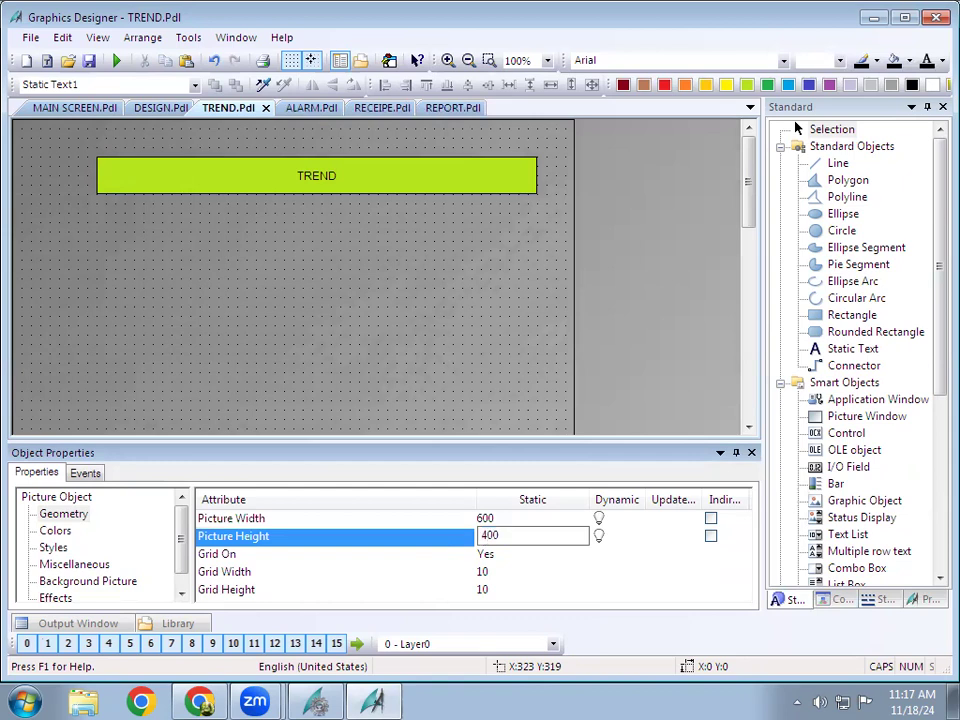
pyautogui.press('Return')
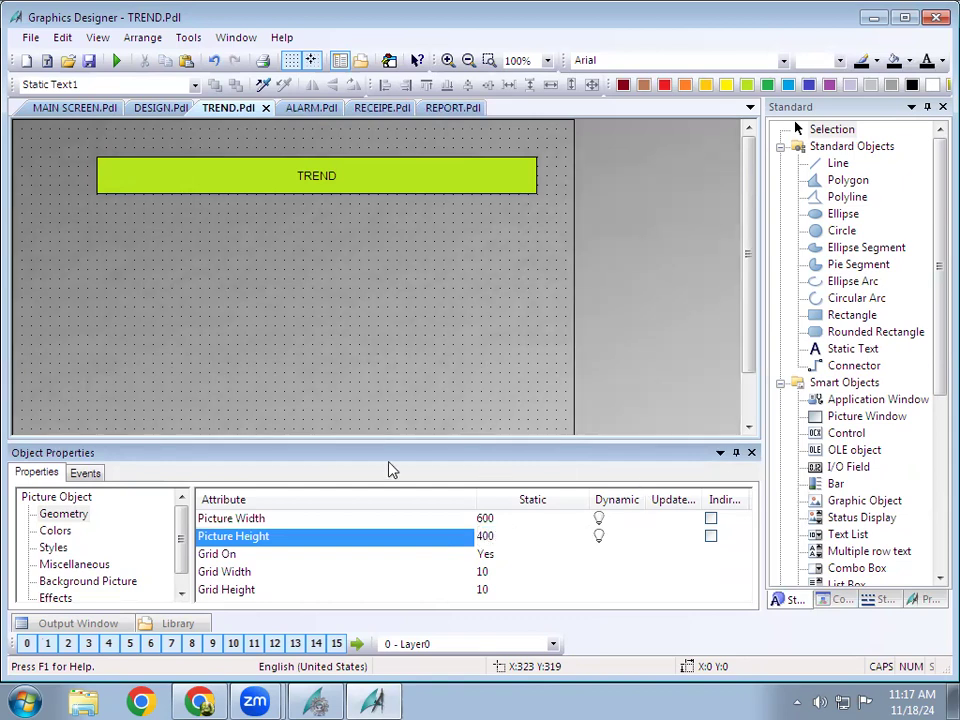
# Set the picture size of ALARM.Pdl to a width of 600 and a height of 400
pyautogui.click(311, 107)
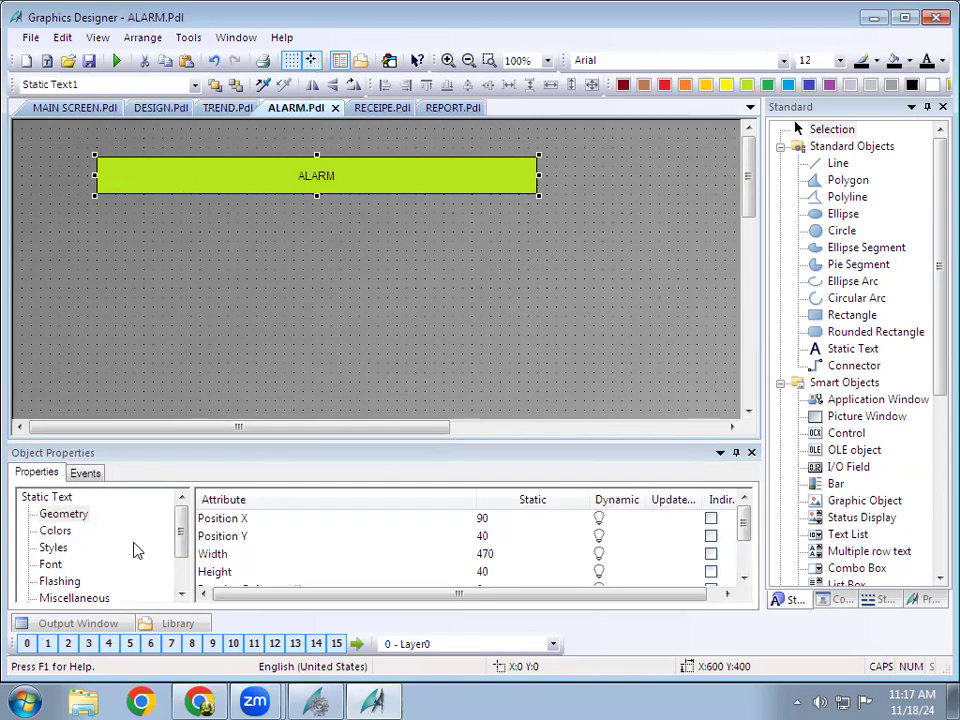
pyautogui.click(70, 514)
pyautogui.click(317, 311)
pyautogui.doubleClick(491, 518)
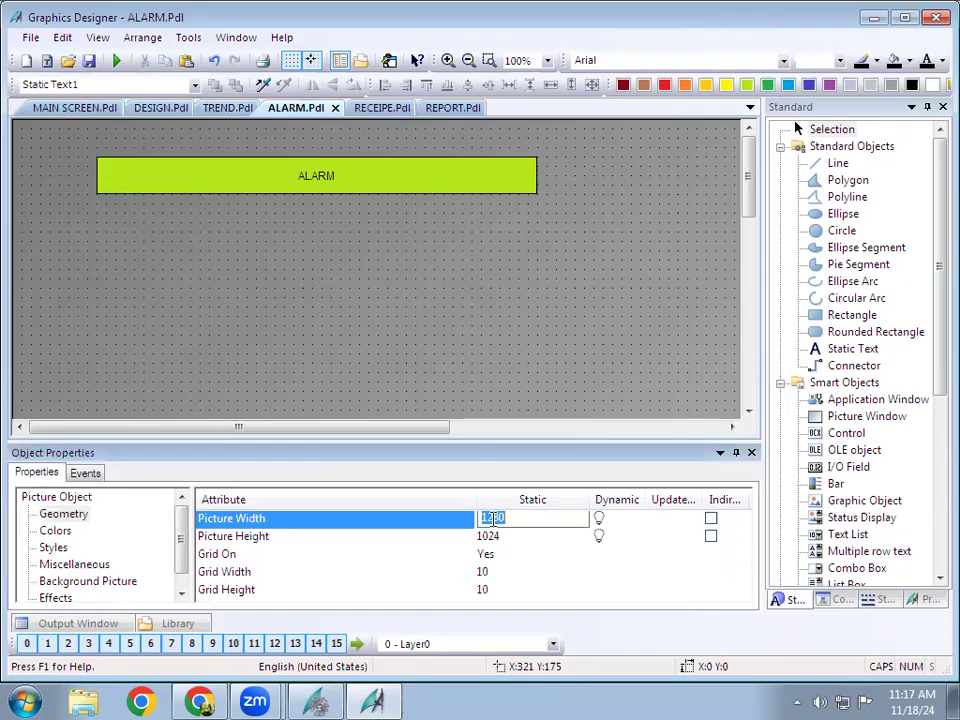
pyautogui.write('6')
pyautogui.press('Return')
pyautogui.click(489, 536)
pyautogui.click(489, 536)
pyautogui.write('400')
pyautogui.press('Return')
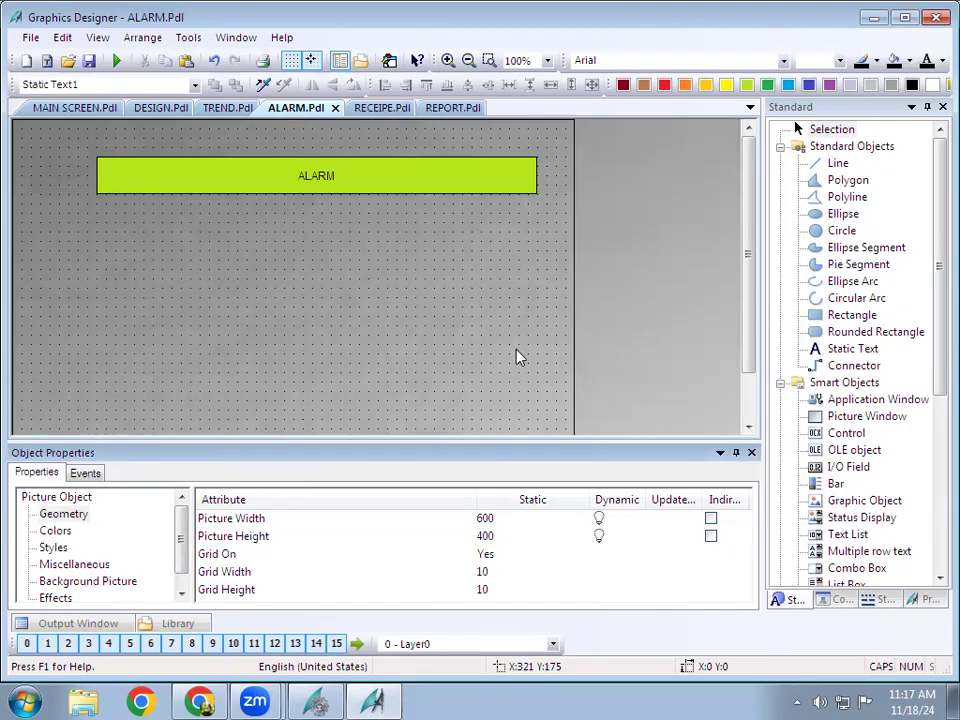
# Set the picture size of RECEIPE.Pdl to a width of 600 and a height of 400
pyautogui.click(381, 108)
pyautogui.click(88, 515)
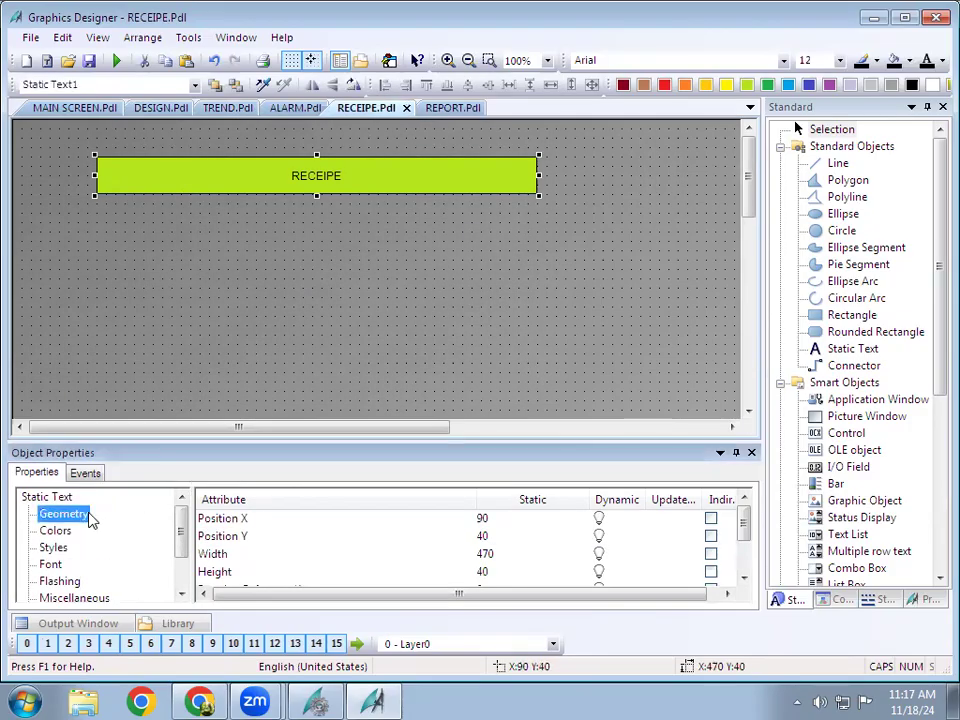
pyautogui.click(377, 382)
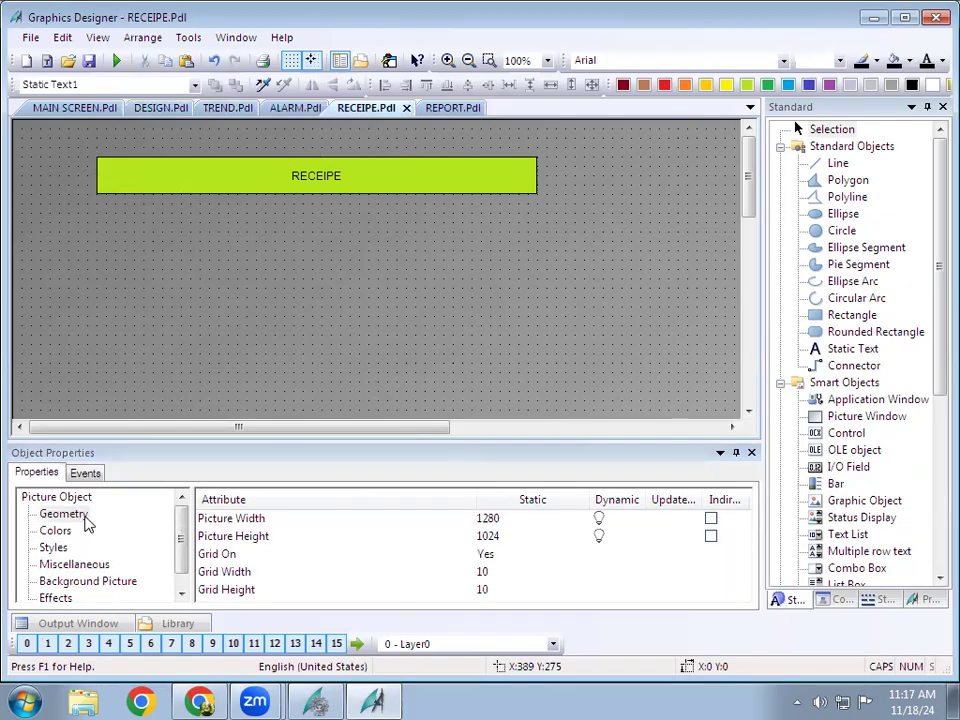
pyautogui.click(530, 522)
pyautogui.click(501, 524)
pyautogui.write('600')
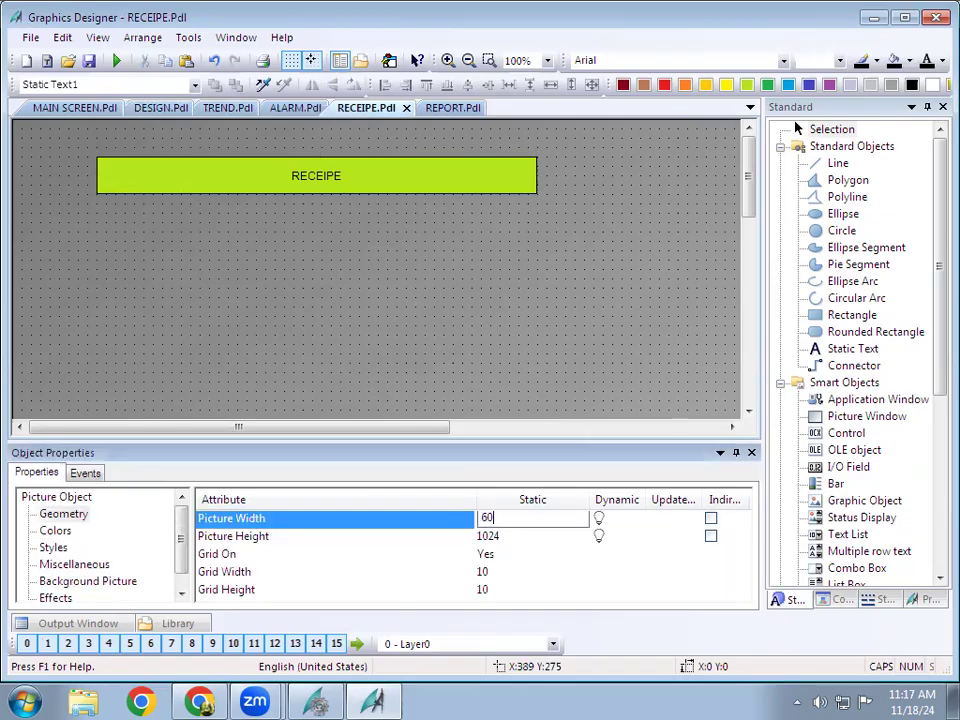
pyautogui.press('Return')
pyautogui.doubleClick(502, 536)
pyautogui.write('400')
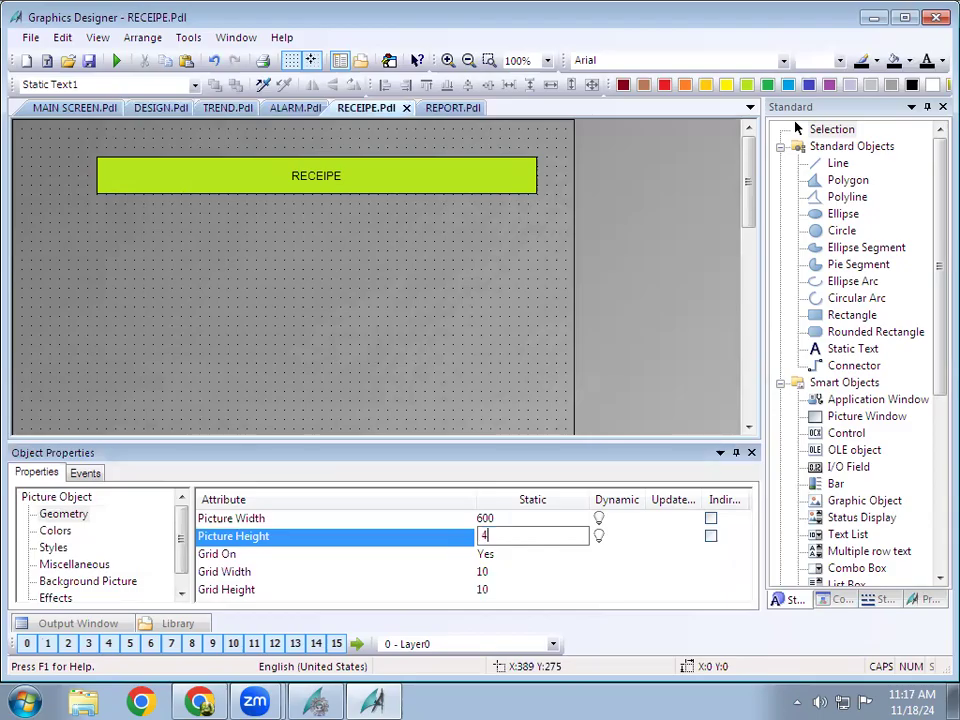
pyautogui.press('Return')
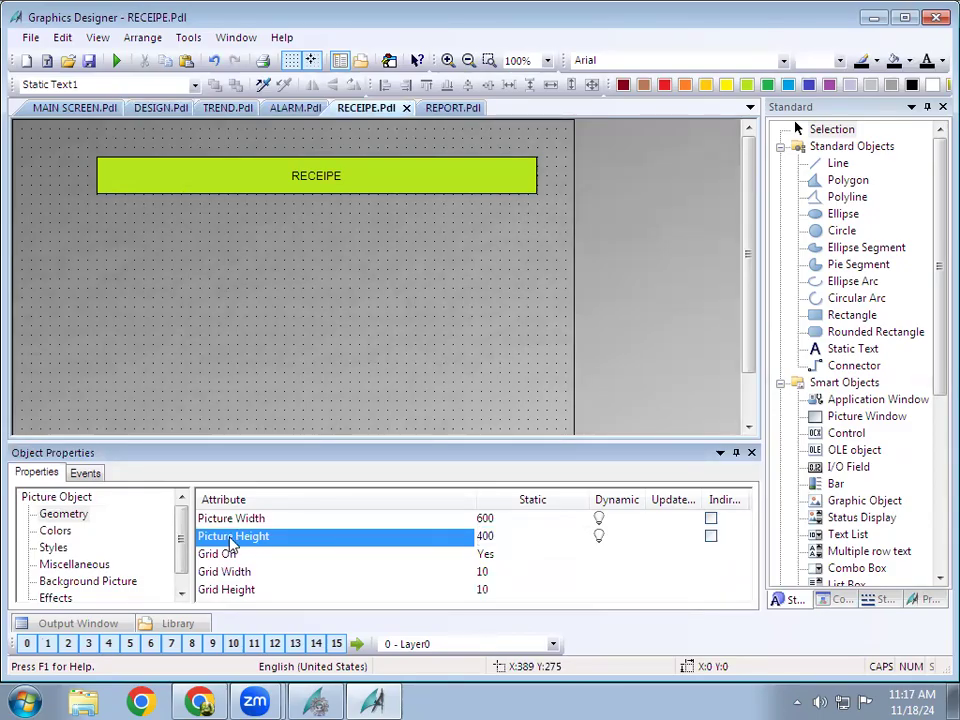
# Set the picture size of REPORT.Pdl to a width of 600 and a height of 400, and save the picture
pyautogui.click(428, 109)
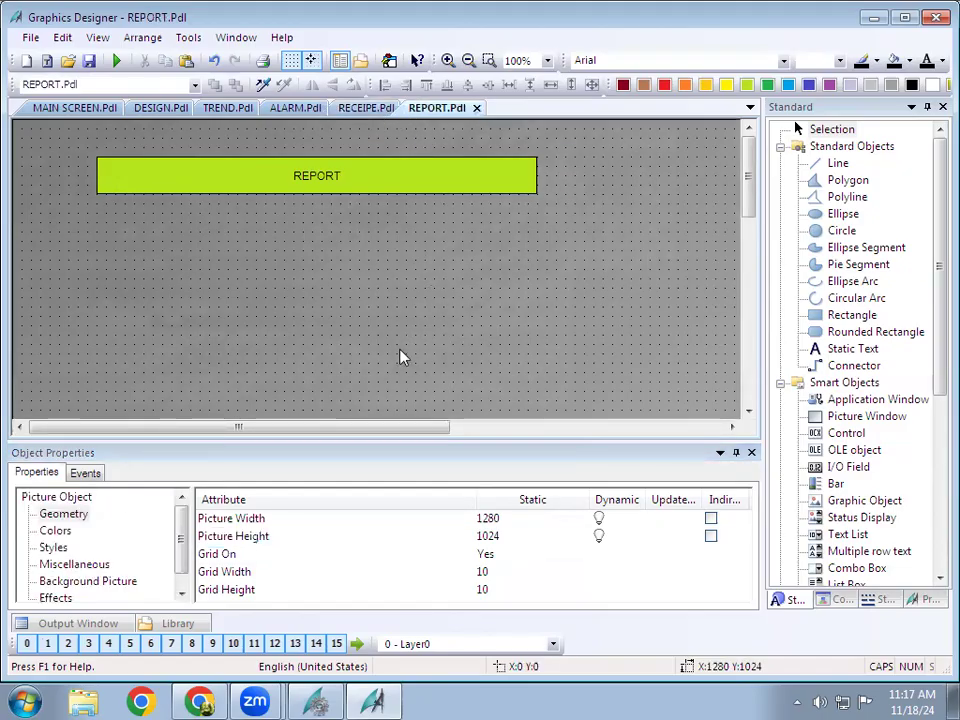
pyautogui.click(491, 518)
pyautogui.write('600')
pyautogui.press('Return')
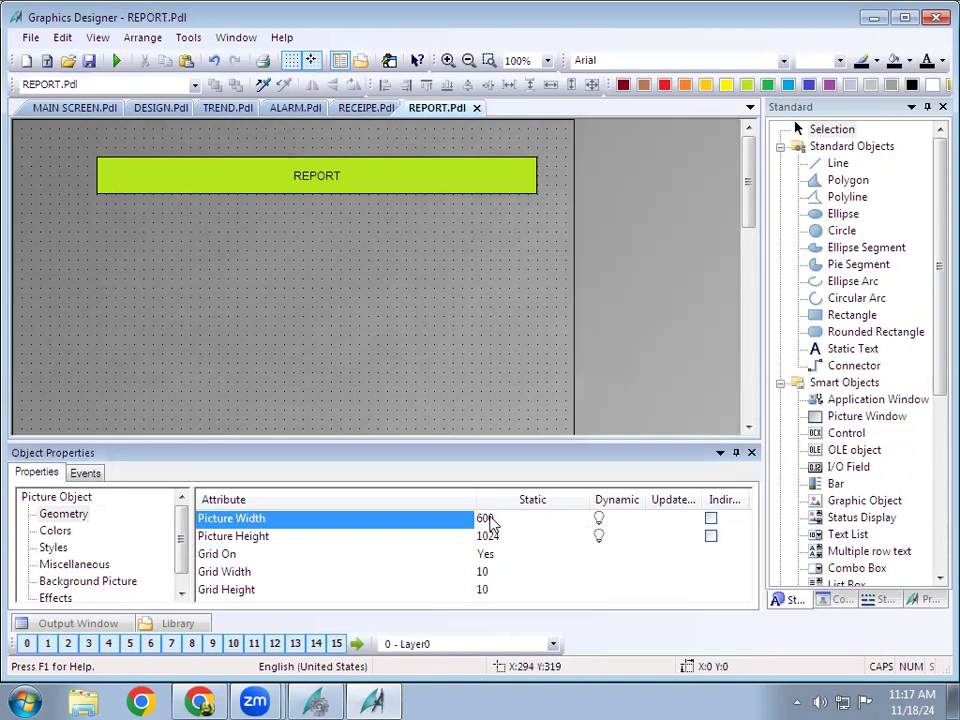
pyautogui.click(494, 540)
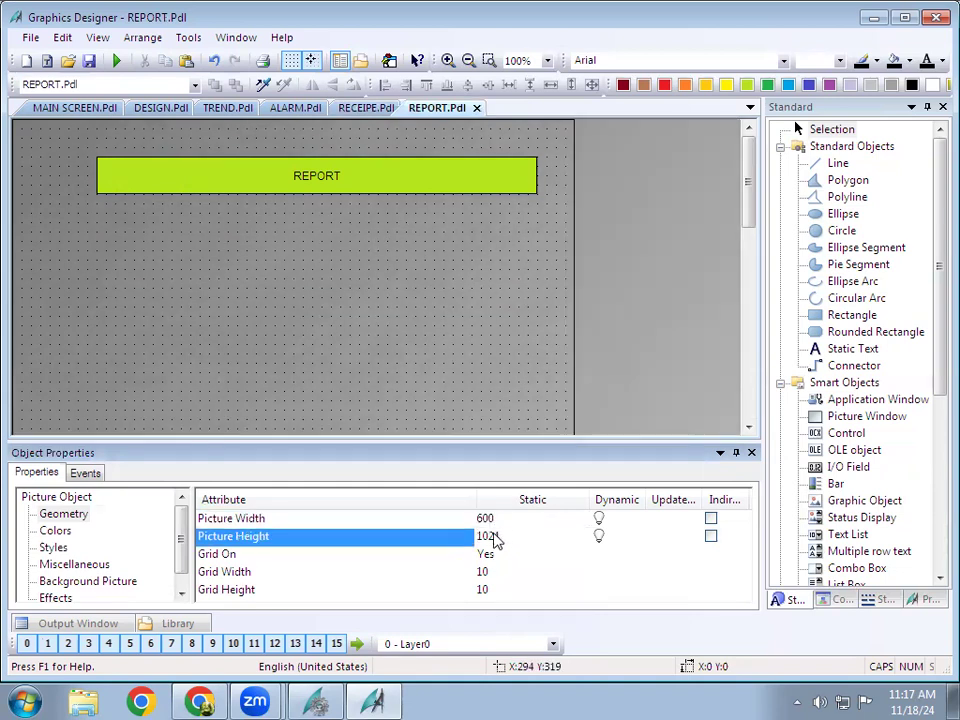
pyautogui.click(494, 540)
pyautogui.write('400')
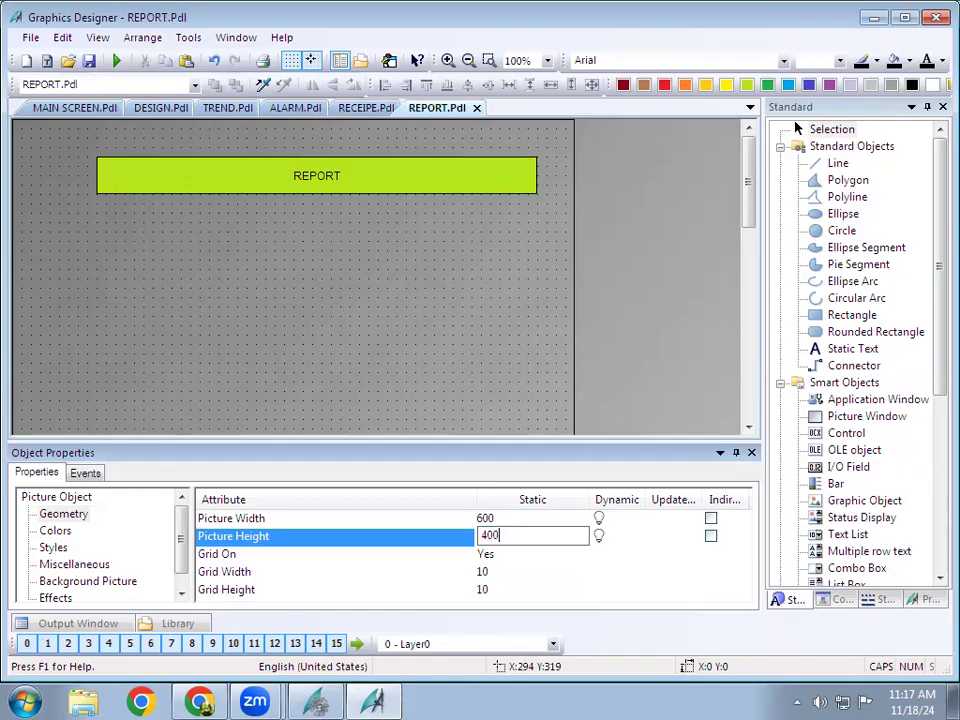
pyautogui.press('Return')
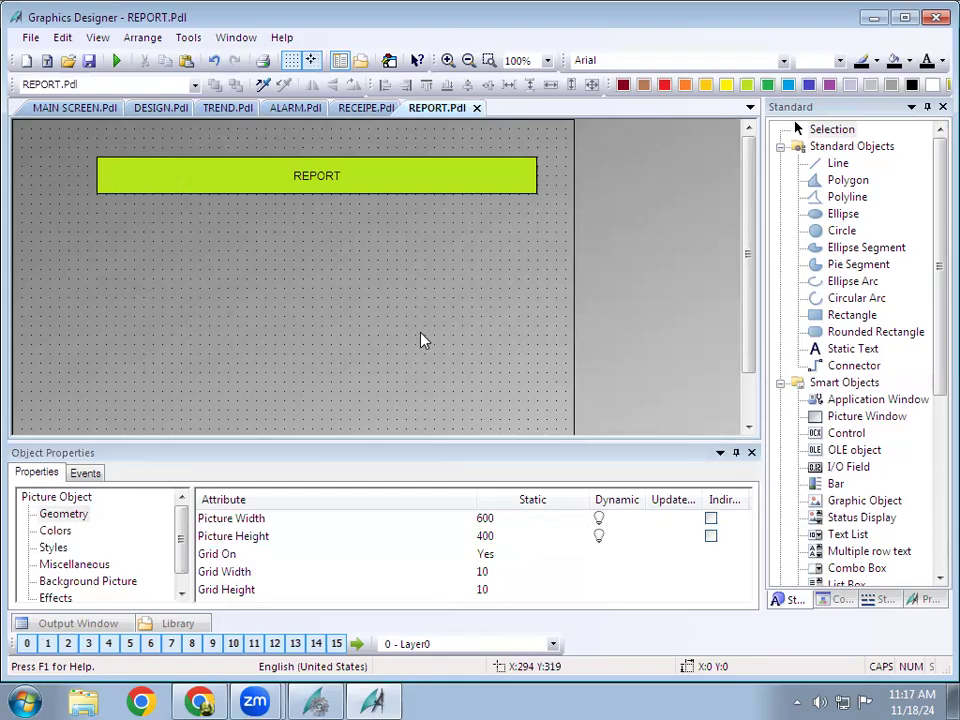
pyautogui.click(89, 60)
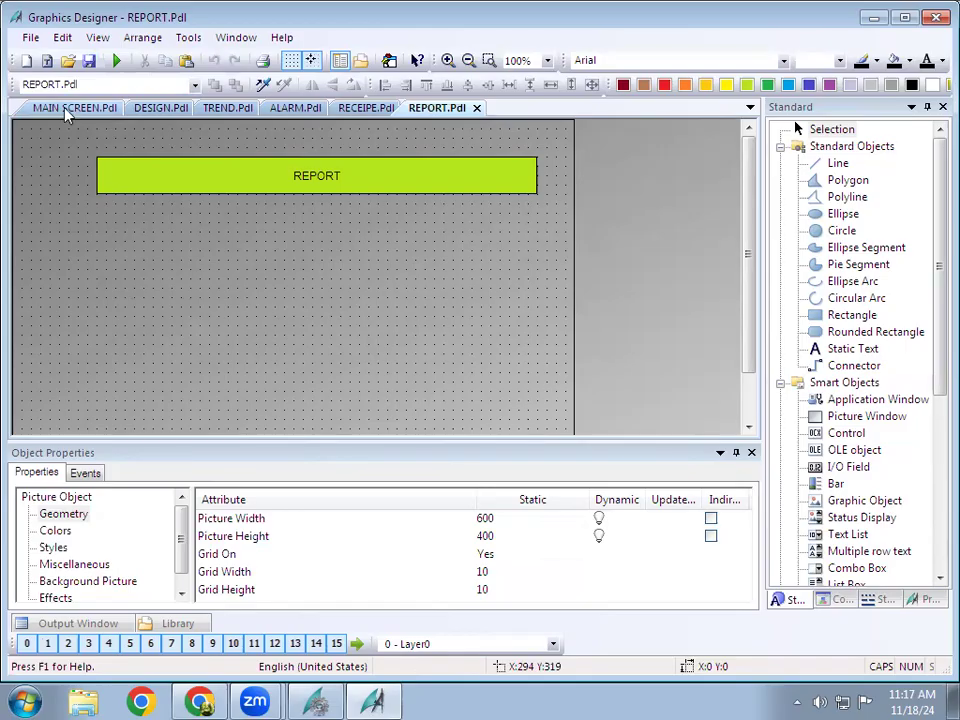
pyautogui.click(160, 108)
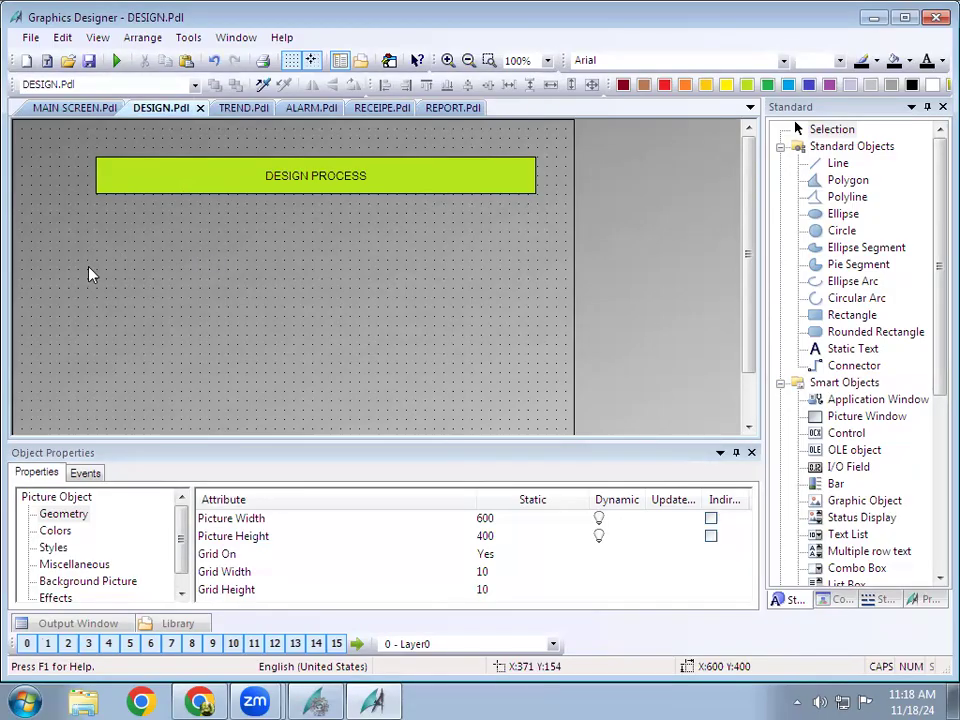
pyautogui.click(85, 107)
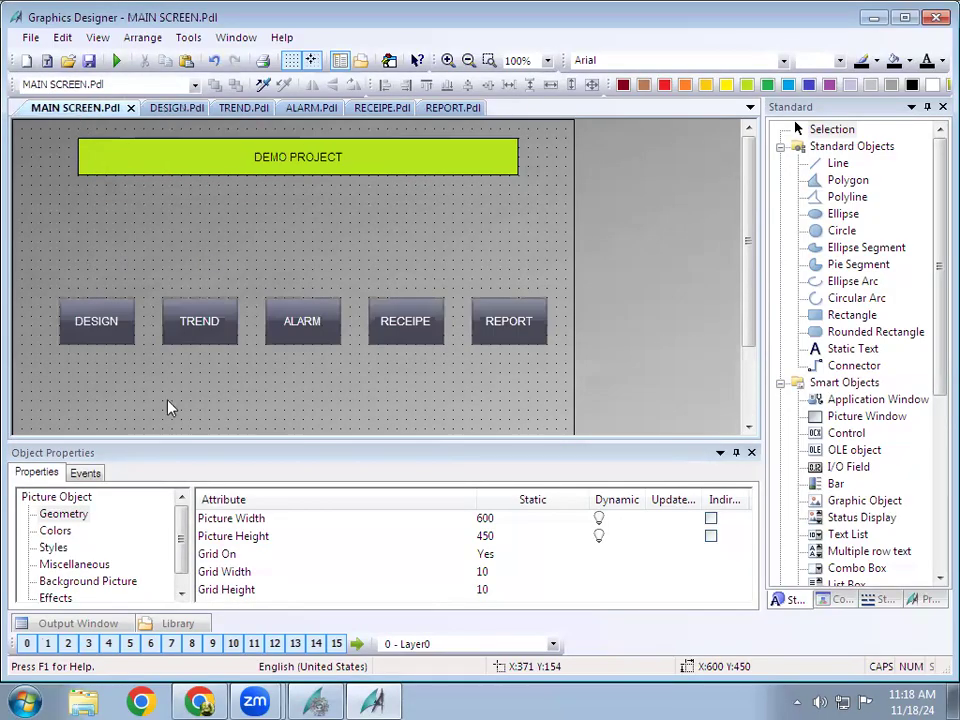
pyautogui.click(110, 342)
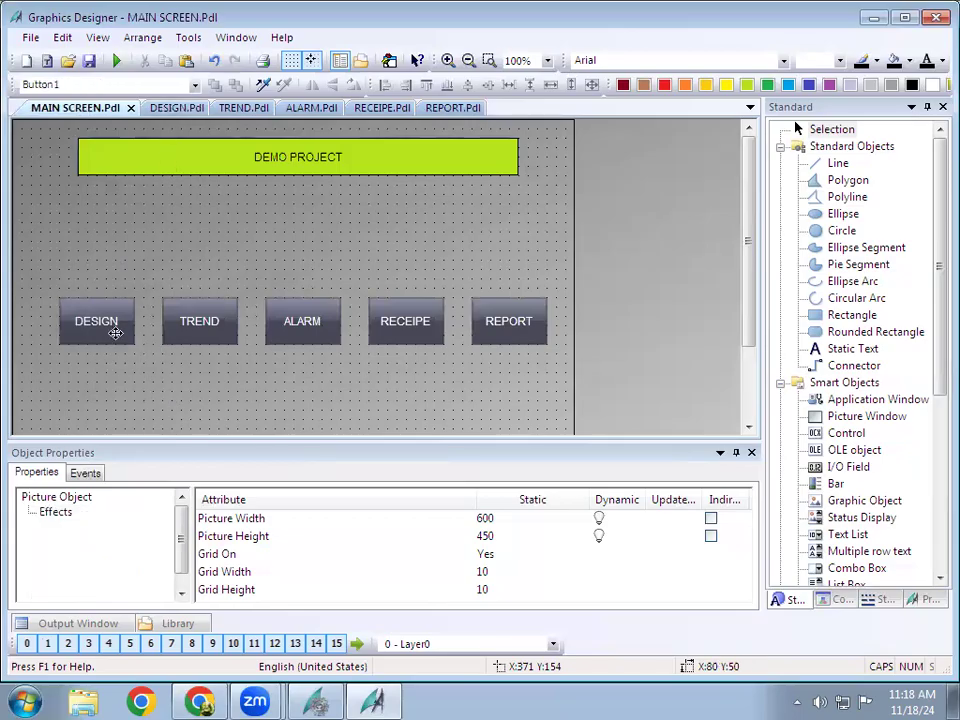
# Add a 50 by 50 button with the text X to DESIGN.Pdl at about X 10, Y 20, beside the title bar
pyautogui.click(163, 110)
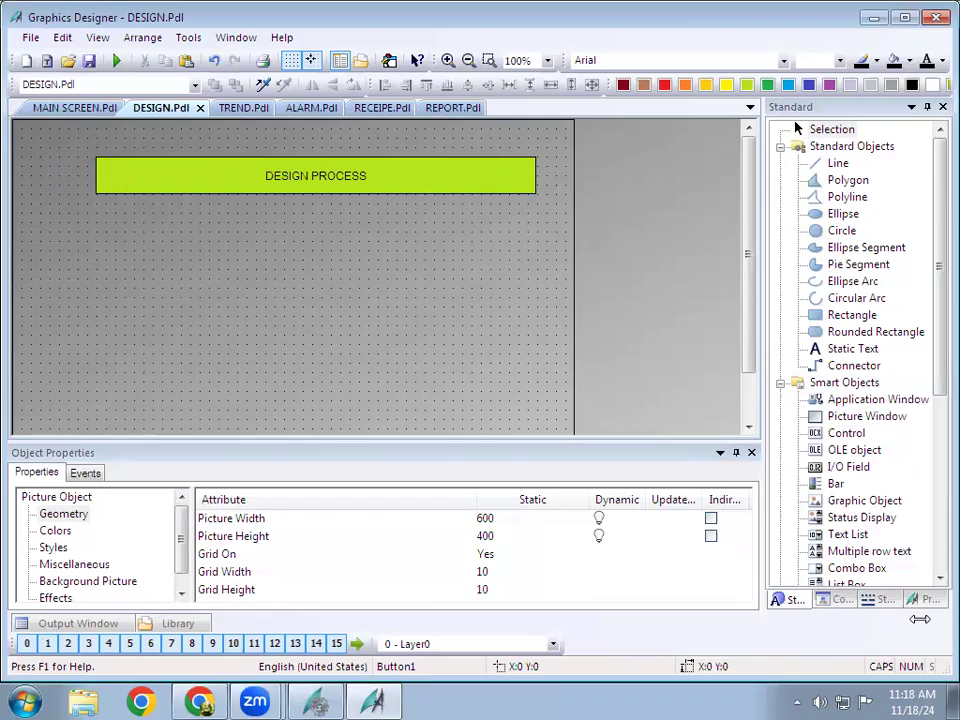
pyautogui.moveTo(932, 313); pyautogui.dragTo(880, 490)
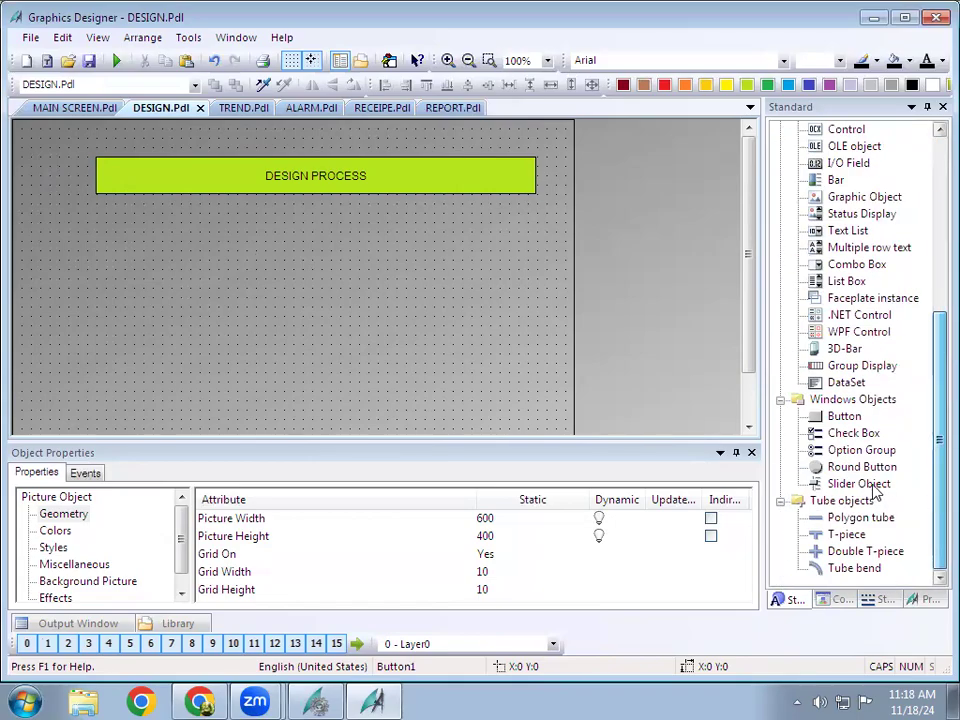
pyautogui.click(842, 418)
pyautogui.click(30, 146)
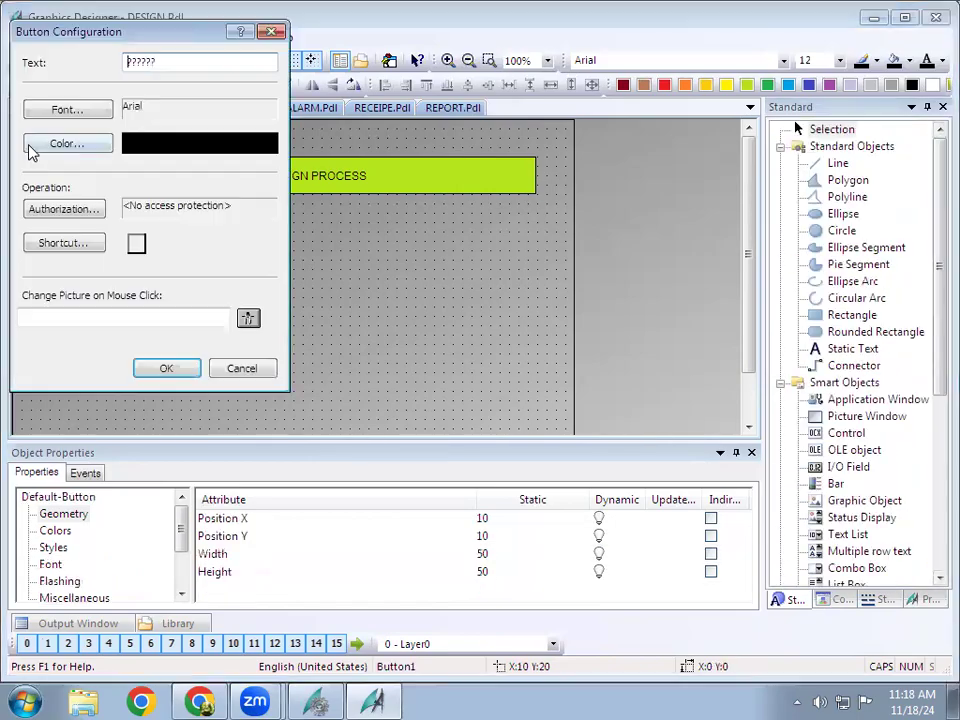
pyautogui.write('X')
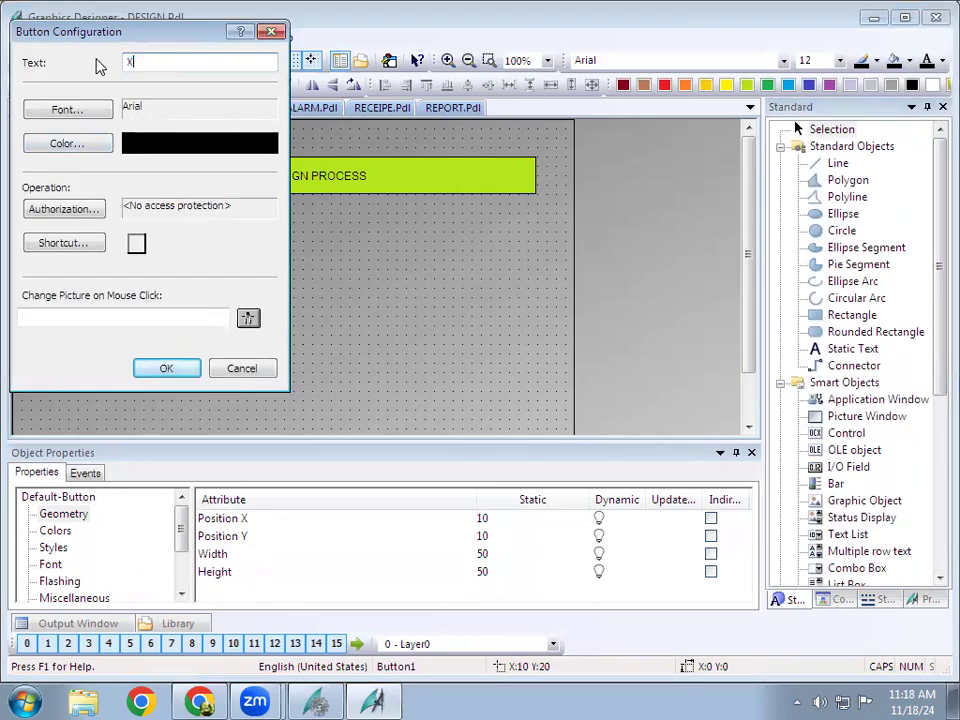
pyautogui.click(182, 370)
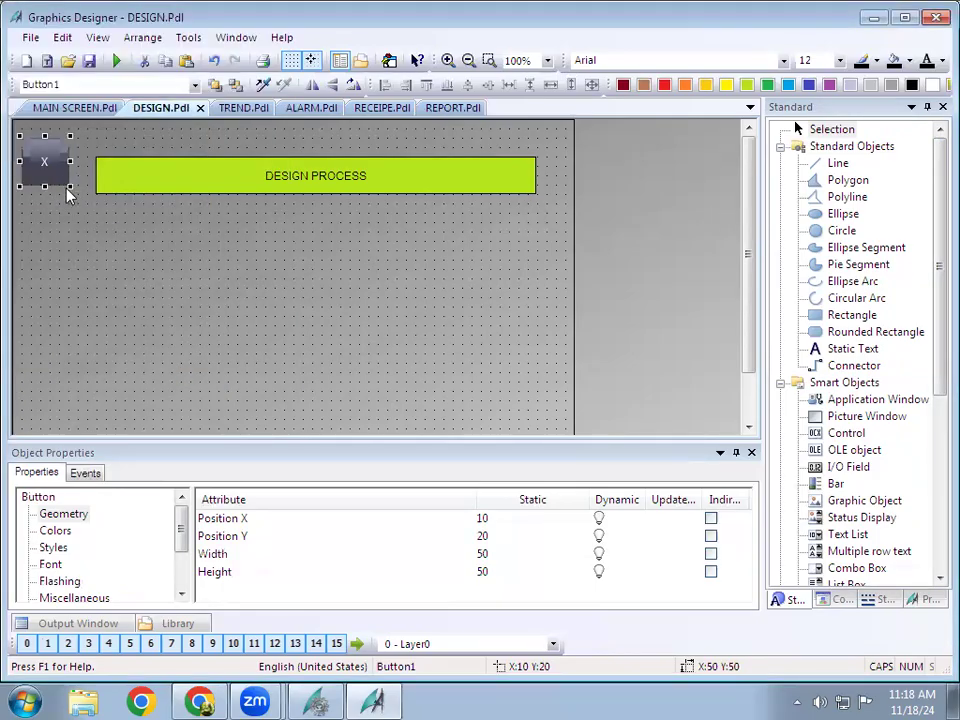
# Move the X button on DESIGN.Pdl up to the picture's upper edge at about X 10, Y 0
pyautogui.moveTo(67, 184); pyautogui.dragTo(58, 178)
pyautogui.click(75, 218)
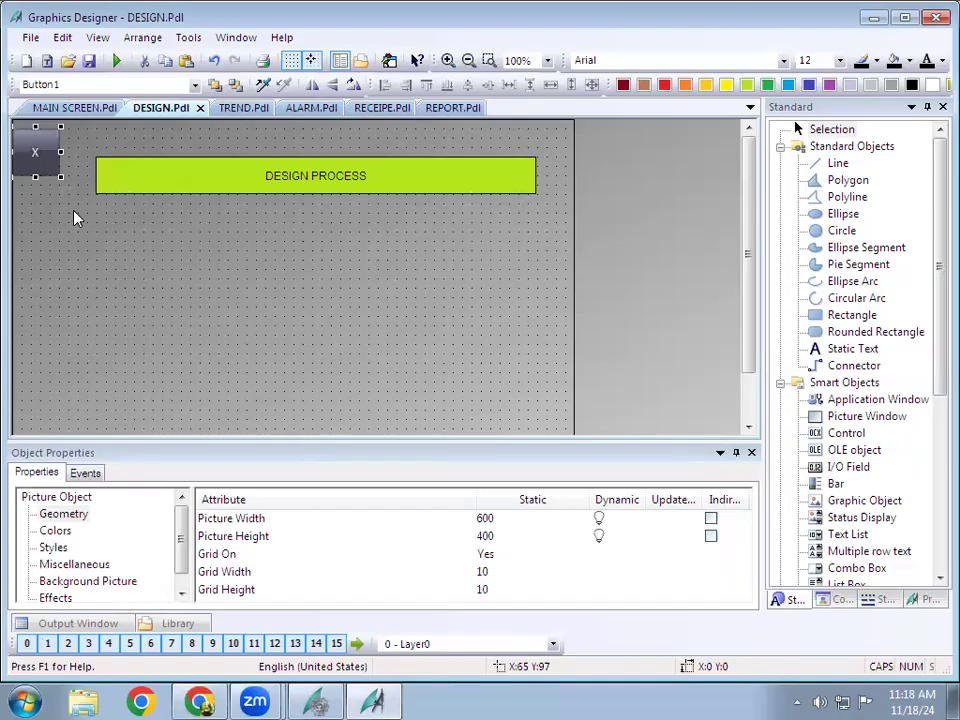
pyautogui.click(41, 166)
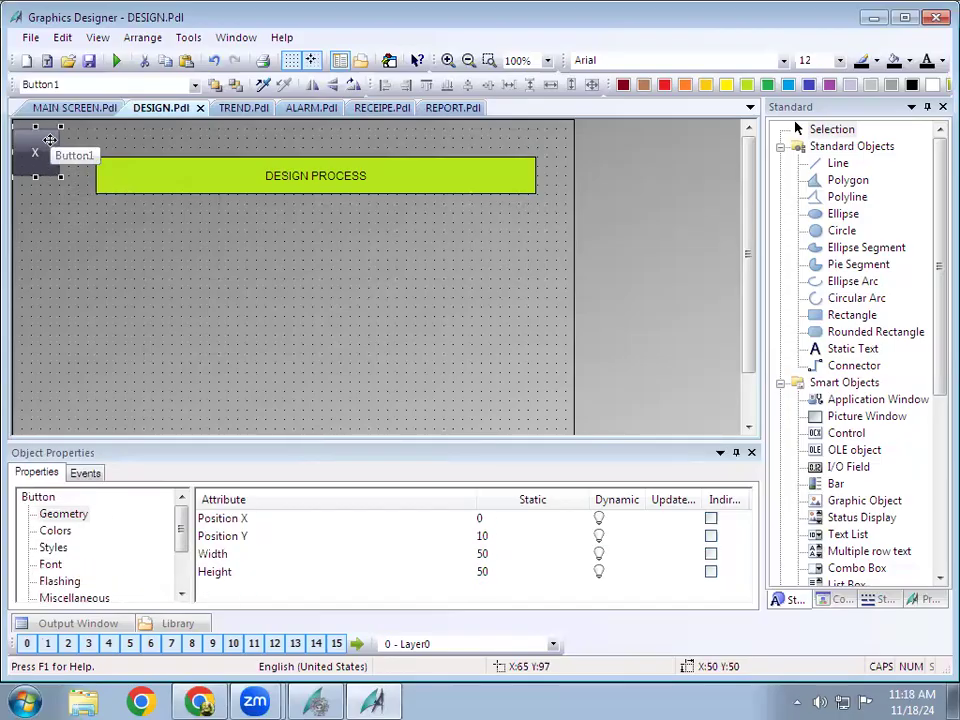
pyautogui.moveTo(58, 140); pyautogui.dragTo(68, 130)
pyautogui.click(63, 230)
pyautogui.click(57, 127)
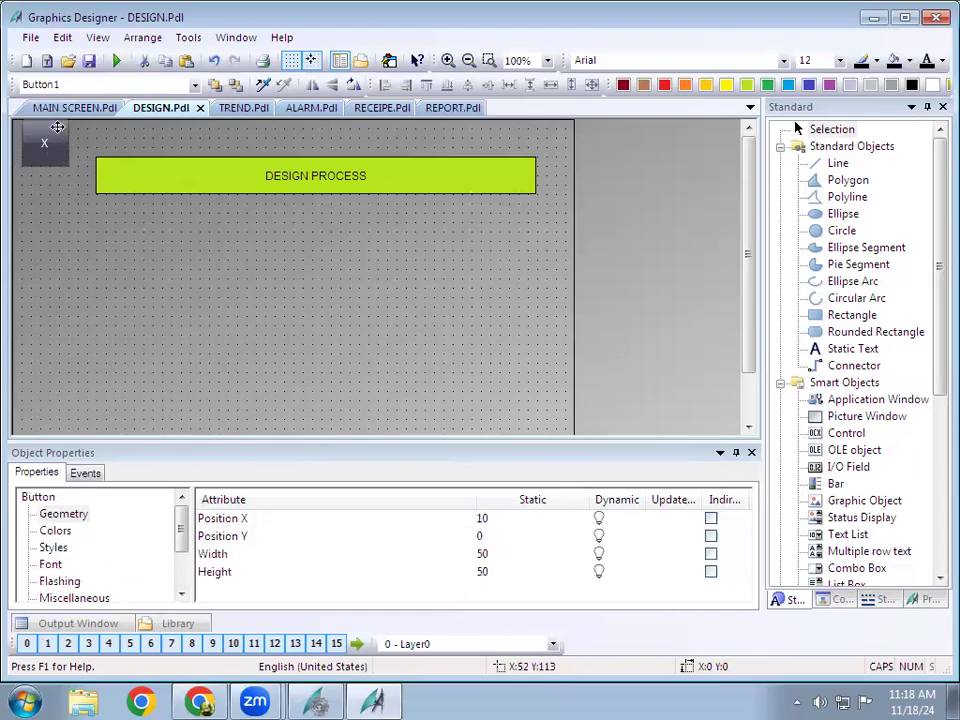
# Paste the copied X button into TREND.Pdl and place it beside the title bar at about X 10, Y 10
pyautogui.click(243, 107)
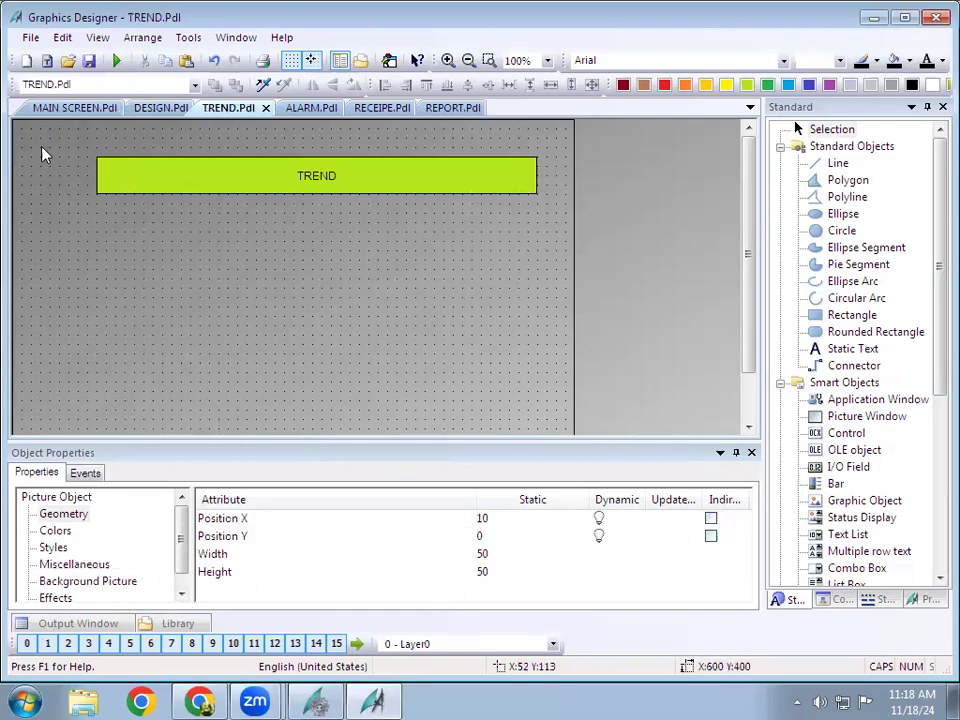
pyautogui.hotkey('ctrl', 'v')
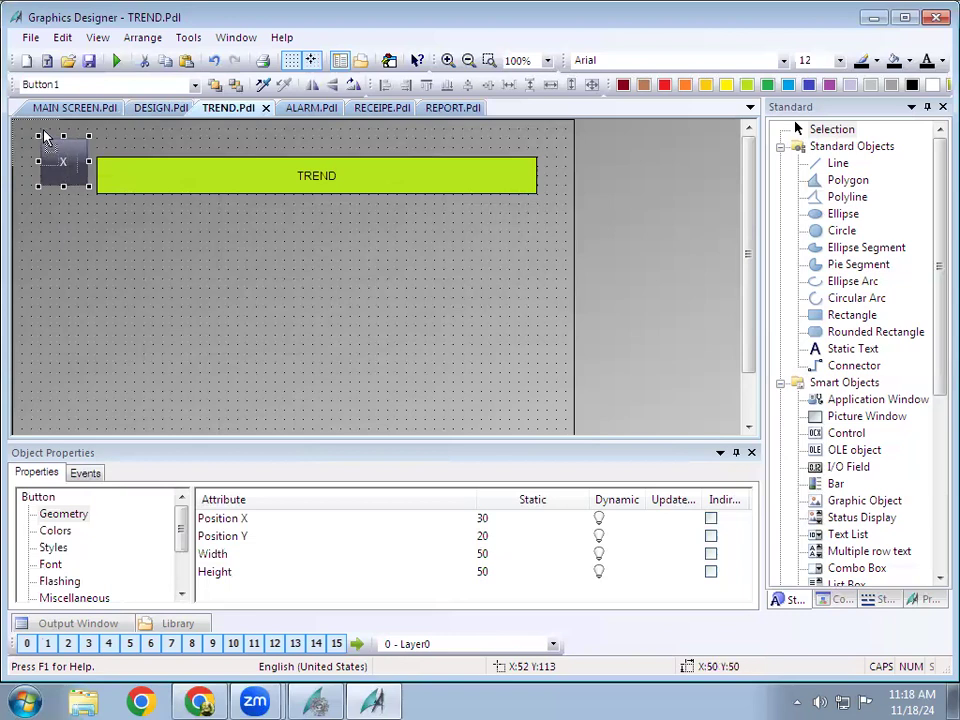
pyautogui.moveTo(55, 143); pyautogui.dragTo(54, 136)
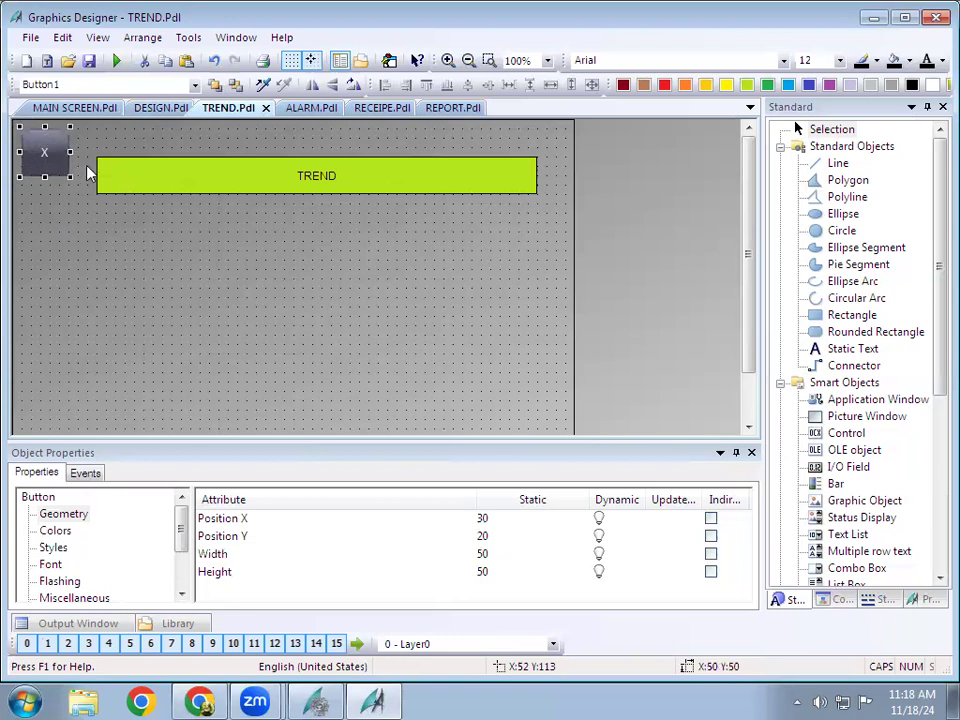
# Paste the X button into ALARM.Pdl and place it beside the title bar at about X 10, Y 10
pyautogui.click(311, 108)
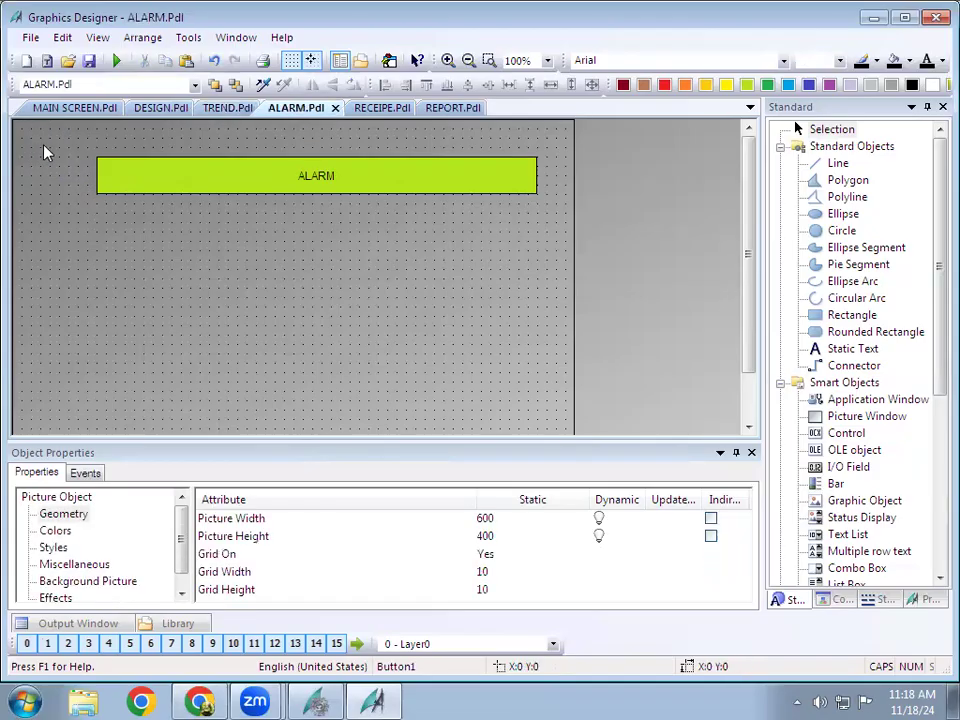
pyautogui.hotkey('ctrl', 'v')
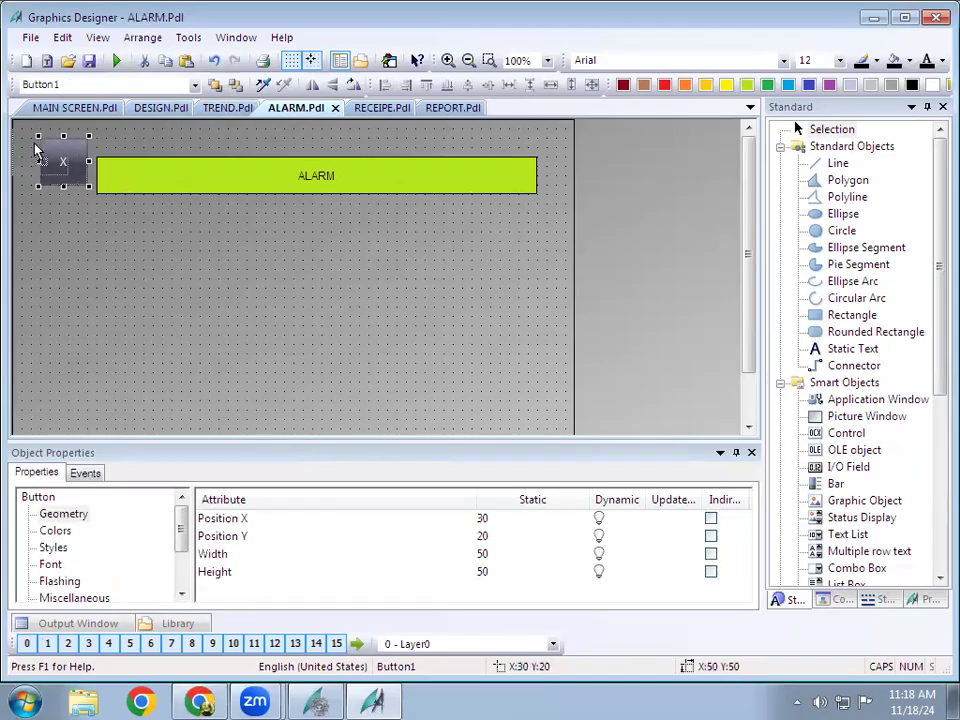
pyautogui.moveTo(43, 143); pyautogui.dragTo(23, 133)
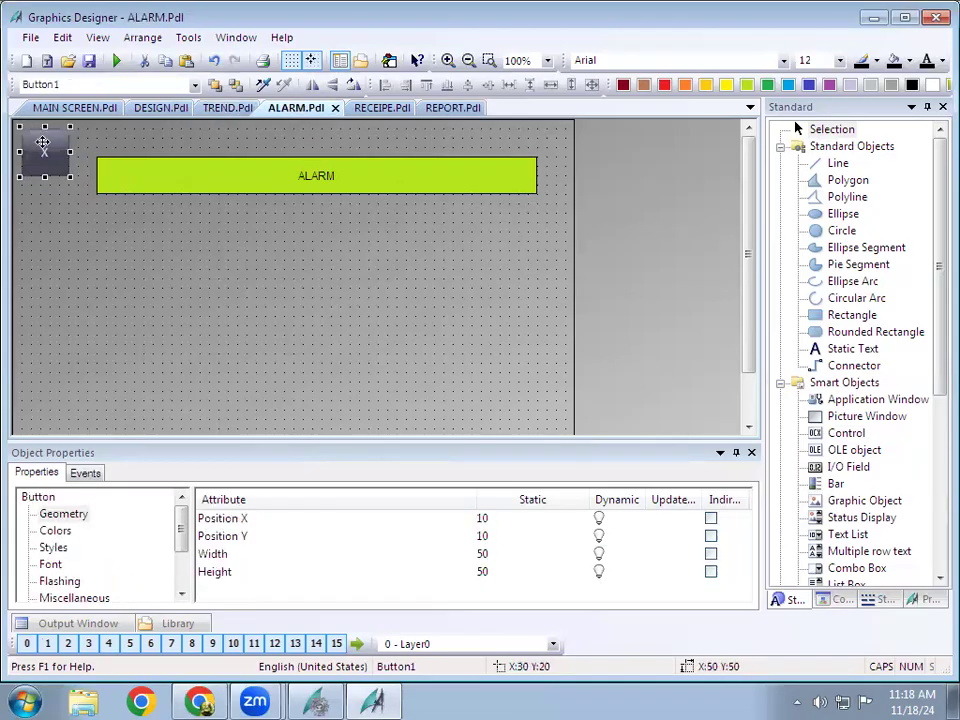
# Paste the X button into RECEIPE.Pdl and place it beside the title bar at about X 10, Y 10
pyautogui.click(368, 110)
pyautogui.hotkey('ctrl', 'v')
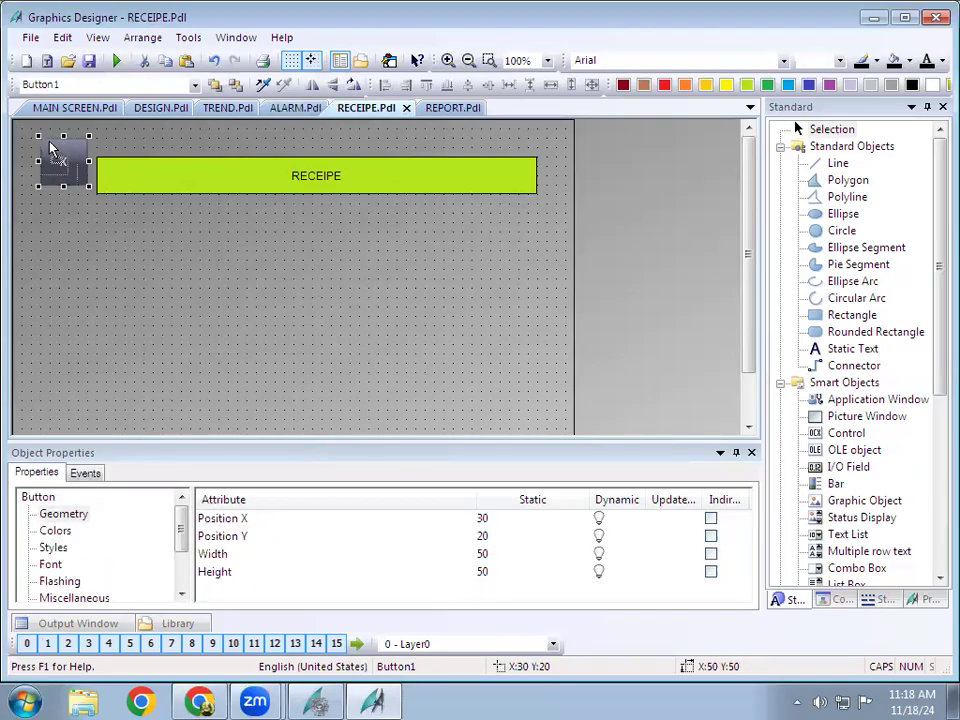
pyautogui.moveTo(52, 148); pyautogui.dragTo(31, 140)
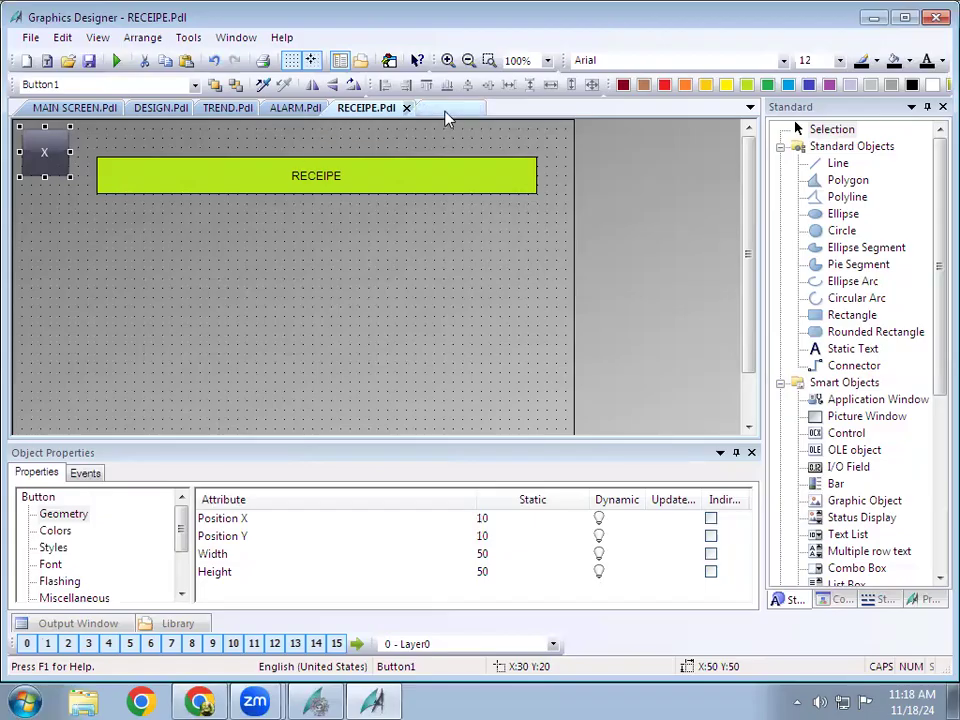
# Paste the X button into REPORT.Pdl at about X 10, Y 10, and save the picture
pyautogui.click(448, 110)
pyautogui.hotkey('ctrl', 'v')
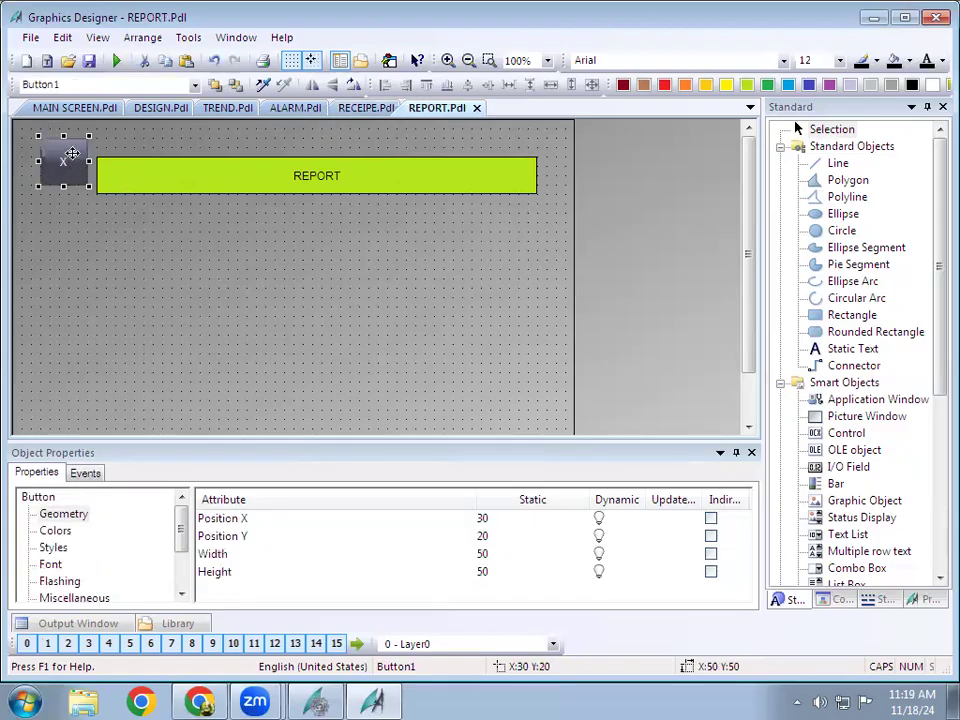
pyautogui.moveTo(46, 147); pyautogui.dragTo(26, 137)
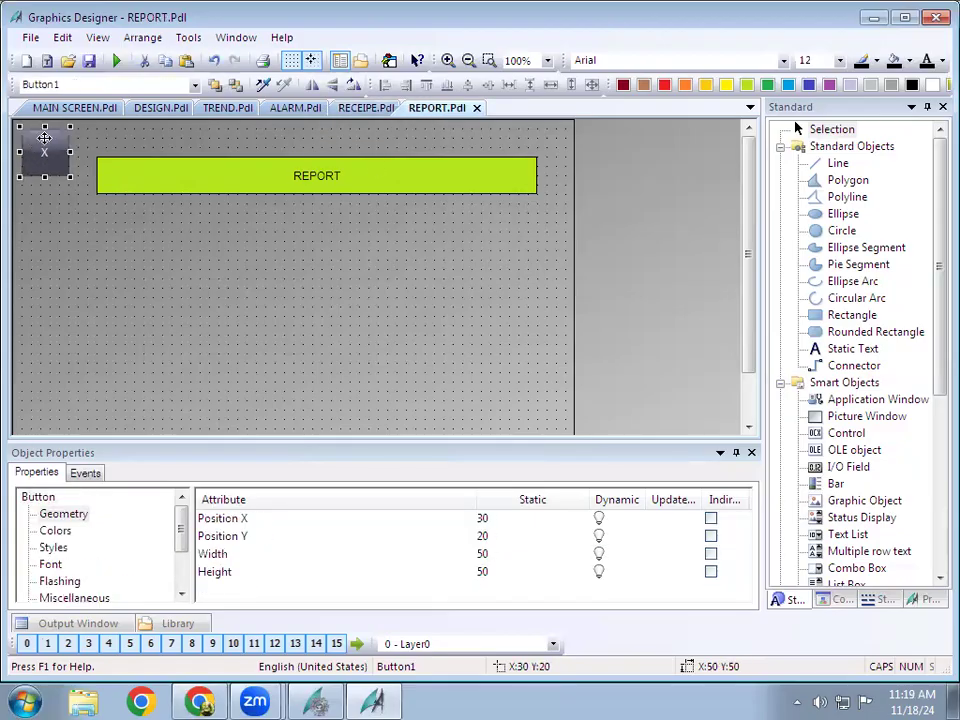
pyautogui.click(100, 265)
pyautogui.click(88, 60)
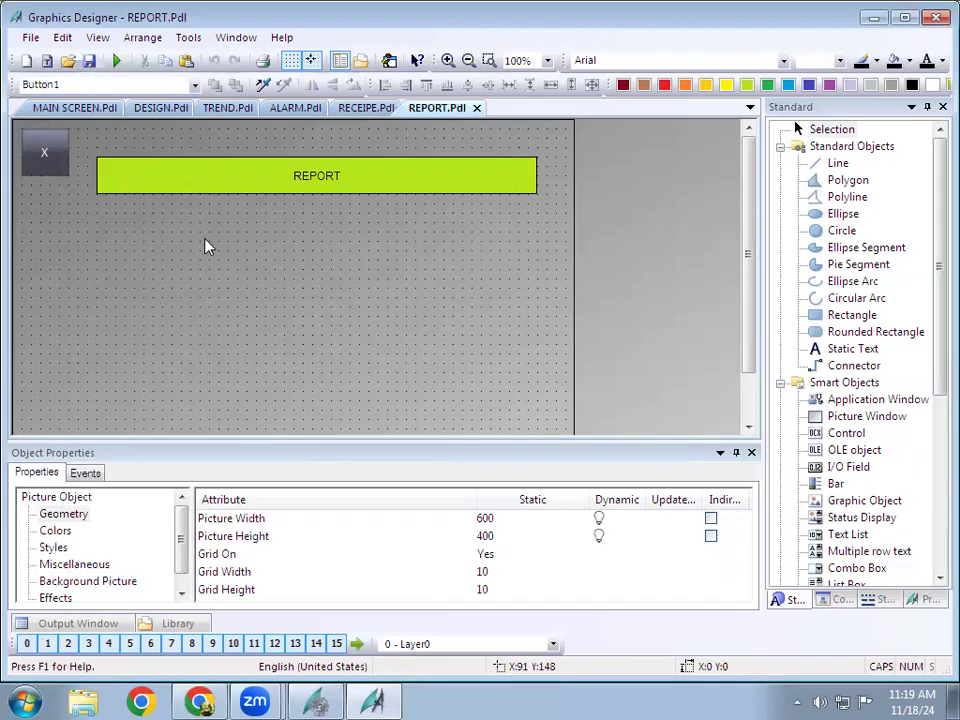
# Configure the DESIGN button on MAIN SCREEN.Pdl to change the picture to DESIGN.Pdl on mouse click
pyautogui.click(75, 108)
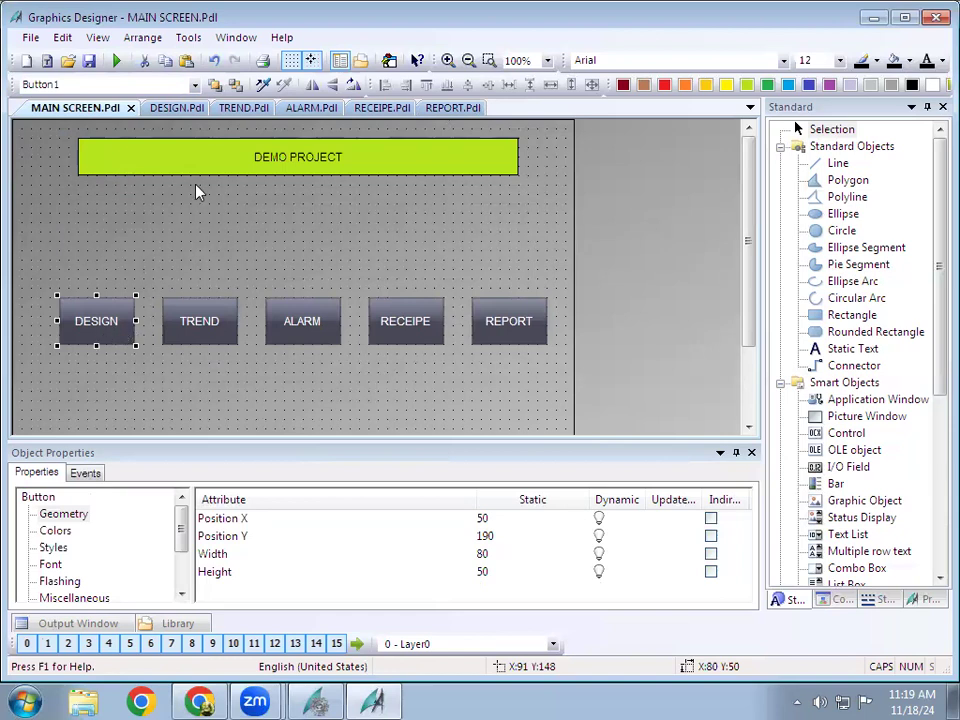
pyautogui.rightClick(113, 343)
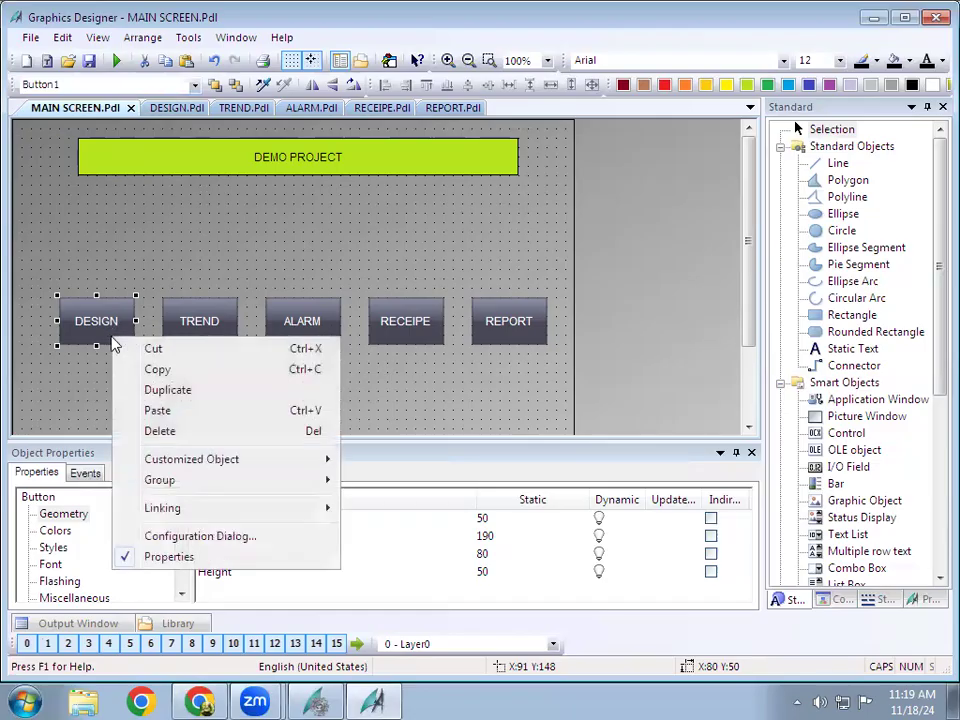
pyautogui.click(200, 537)
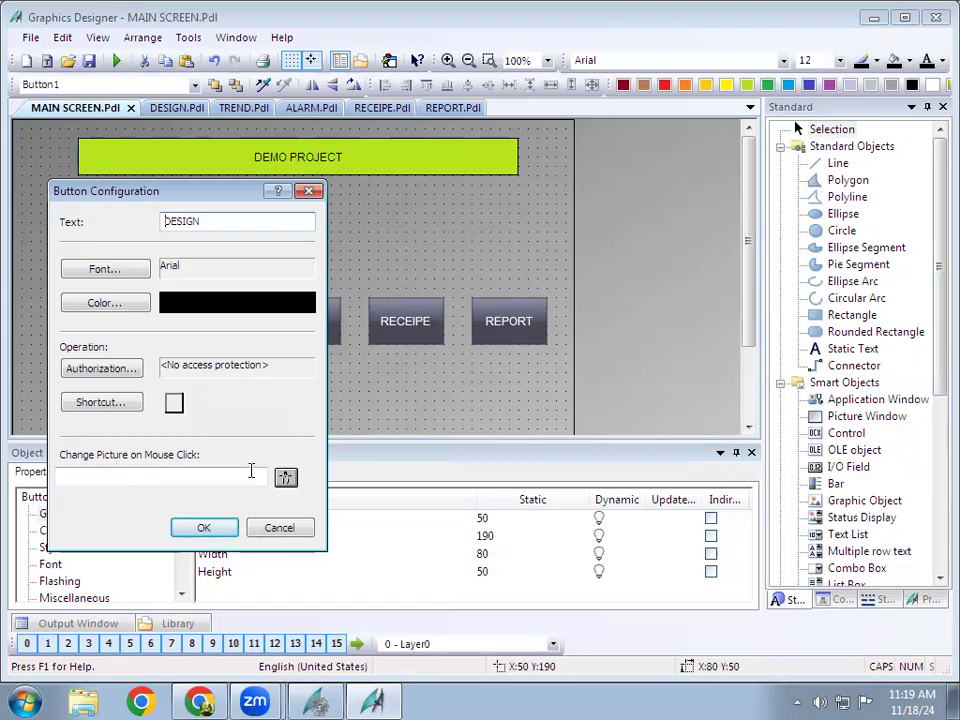
pyautogui.click(285, 479)
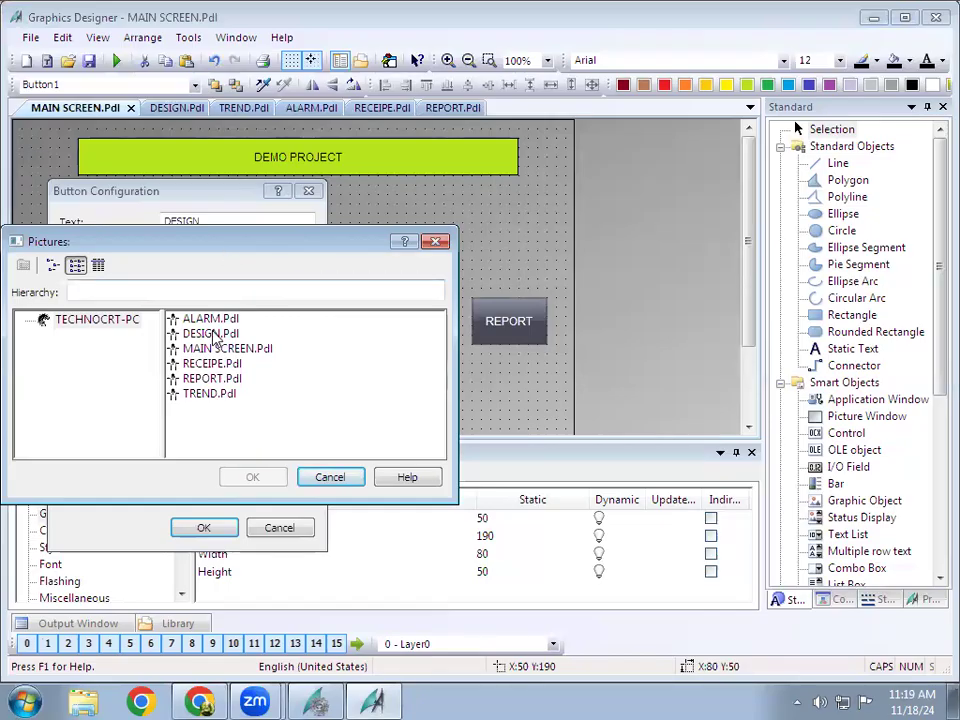
pyautogui.click(211, 334)
pyautogui.click(251, 477)
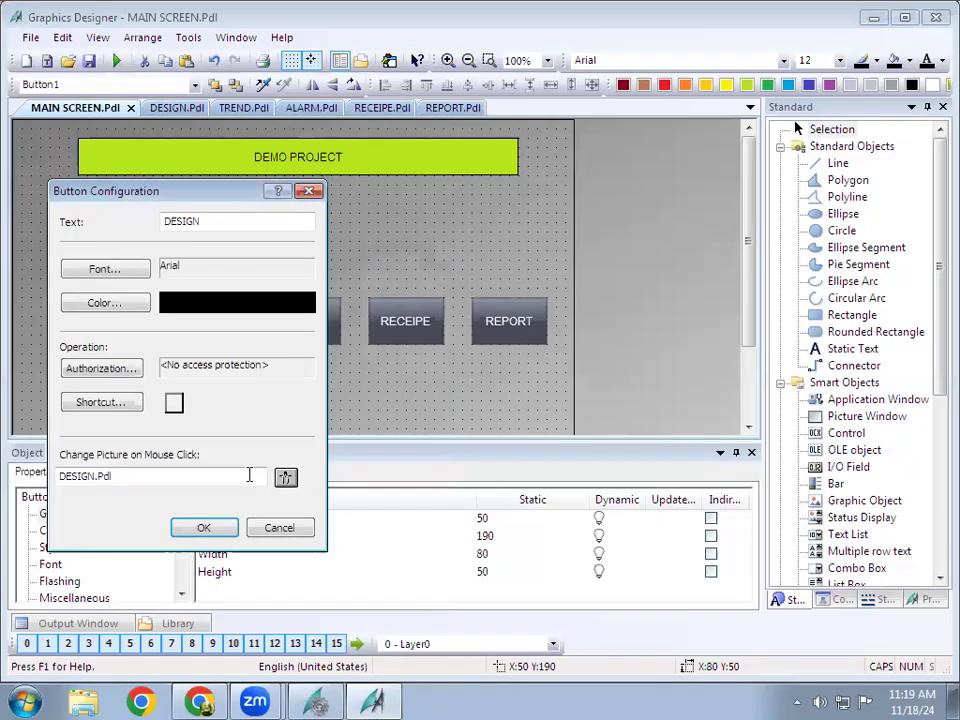
pyautogui.click(208, 528)
# Configure the TREND button on the main screen to change the picture to TREND.Pdl on mouse click
pyautogui.click(203, 335)
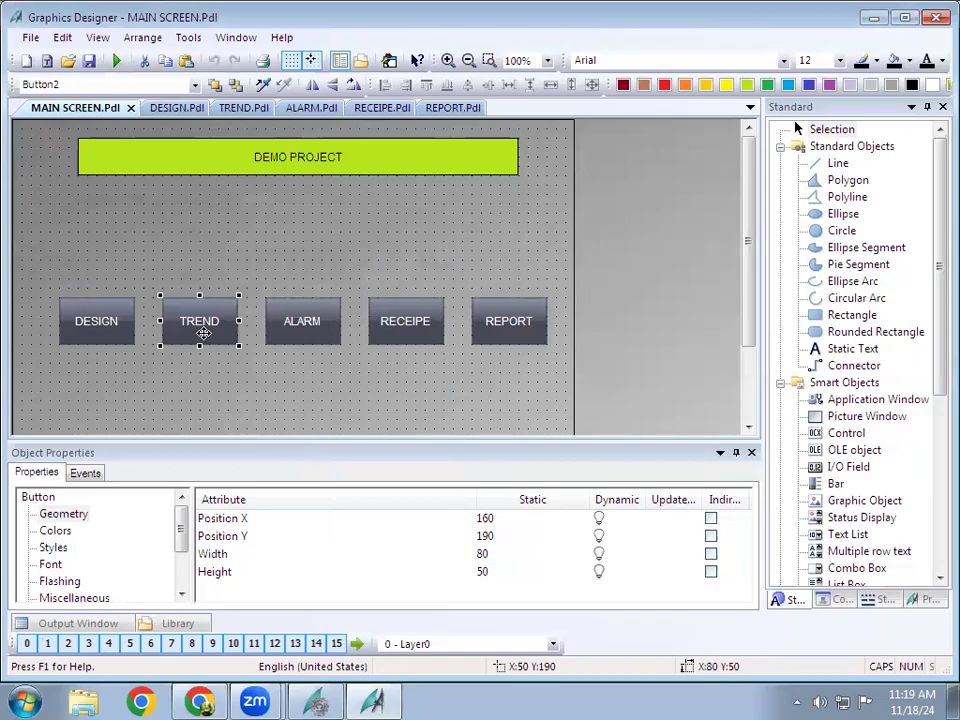
pyautogui.rightClick(205, 338)
pyautogui.click(280, 534)
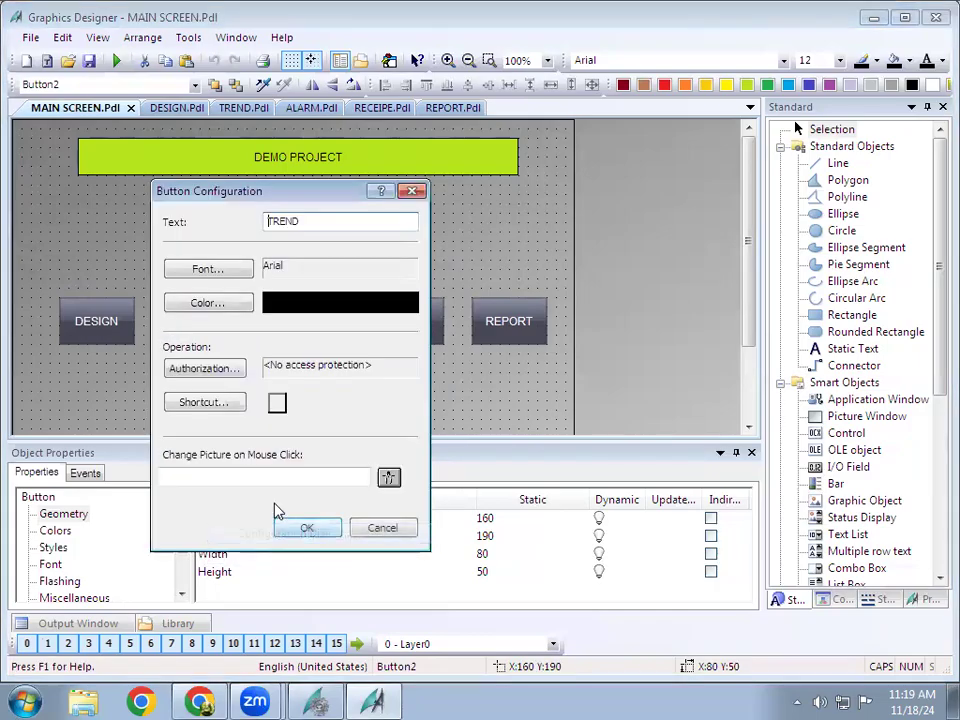
pyautogui.click(388, 477)
pyautogui.click(270, 394)
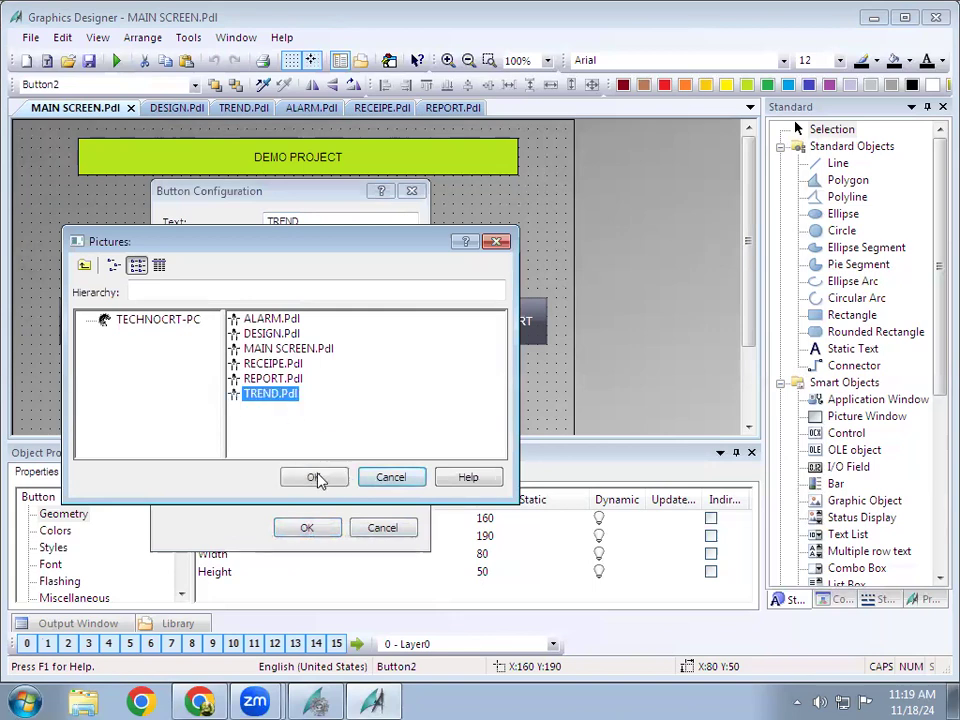
pyautogui.click(313, 477)
pyautogui.click(307, 528)
# Configure the ALARM button on the main screen to change the picture to ALARM.Pdl on mouse click
pyautogui.click(326, 334)
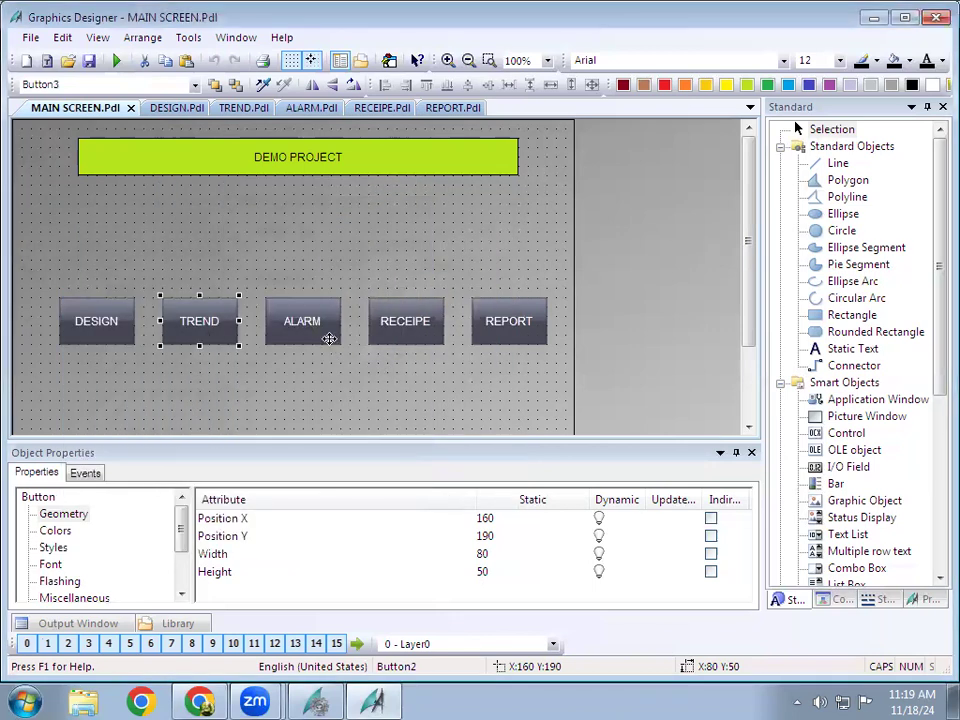
pyautogui.rightClick(330, 340)
pyautogui.click(413, 541)
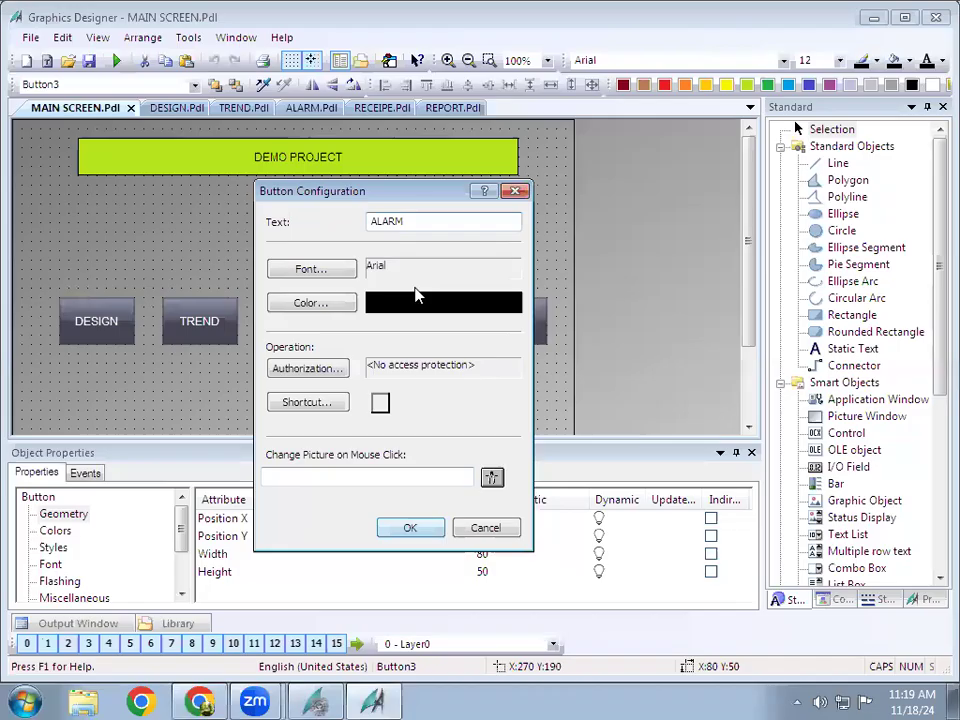
pyautogui.click(491, 476)
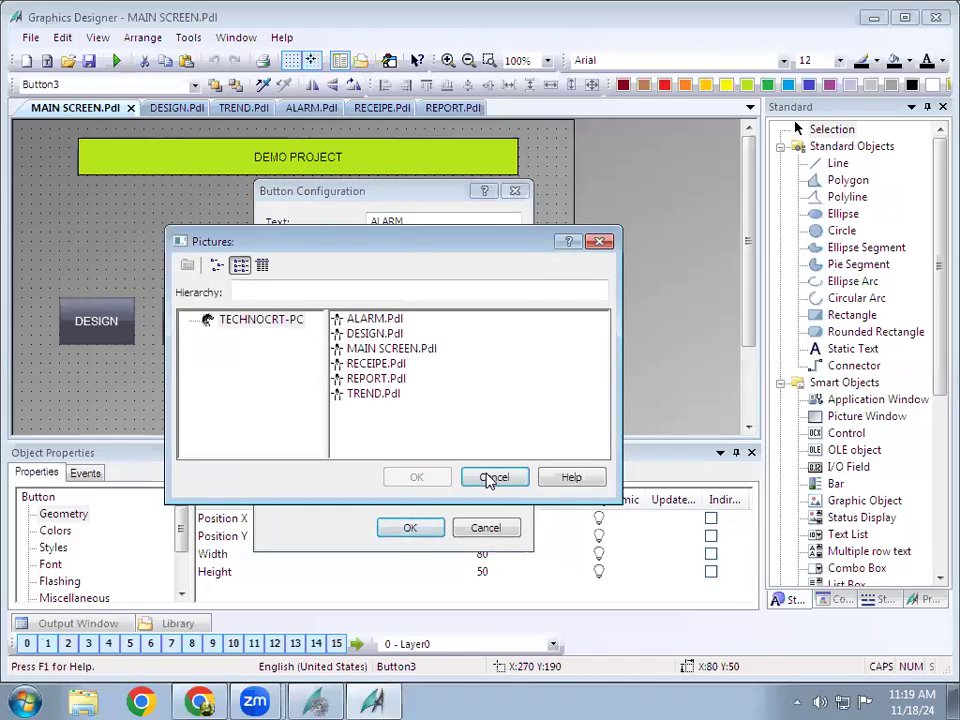
pyautogui.click(372, 319)
pyautogui.click(428, 478)
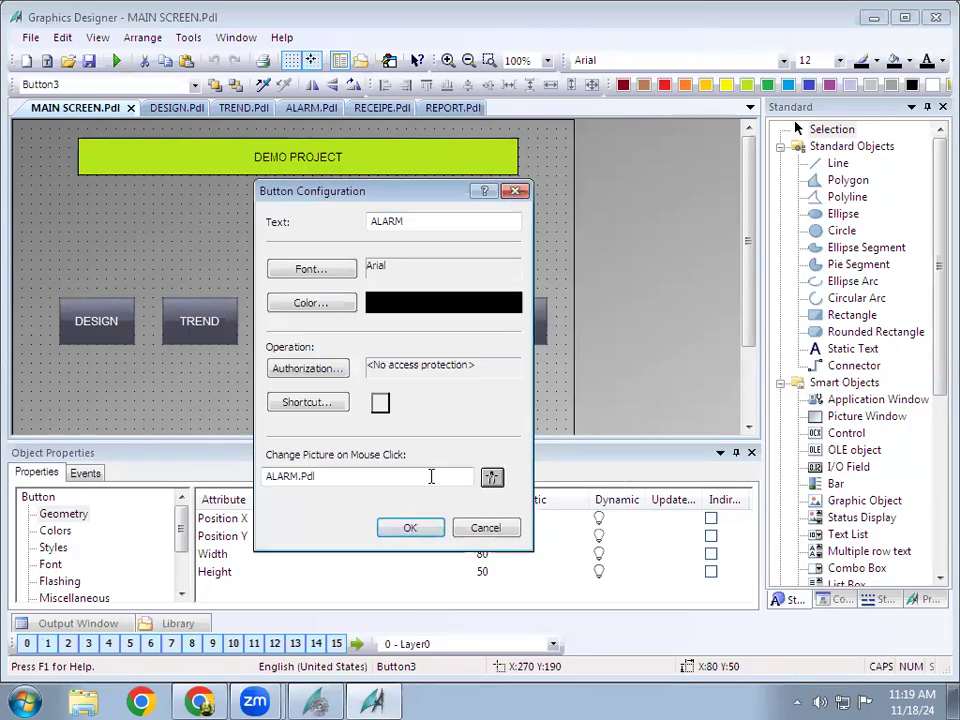
pyautogui.click(430, 529)
# Configure the RECEIPE button on the main screen to change the picture to RECEIPE.Pdl on mouse click
pyautogui.click(424, 337)
pyautogui.rightClick(428, 343)
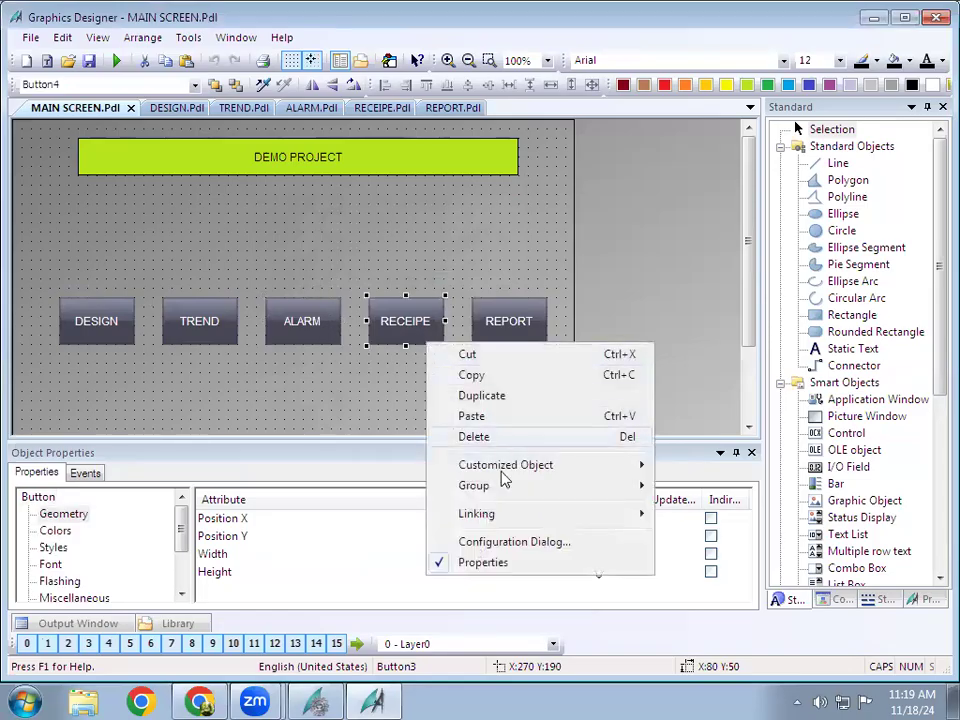
pyautogui.click(503, 541)
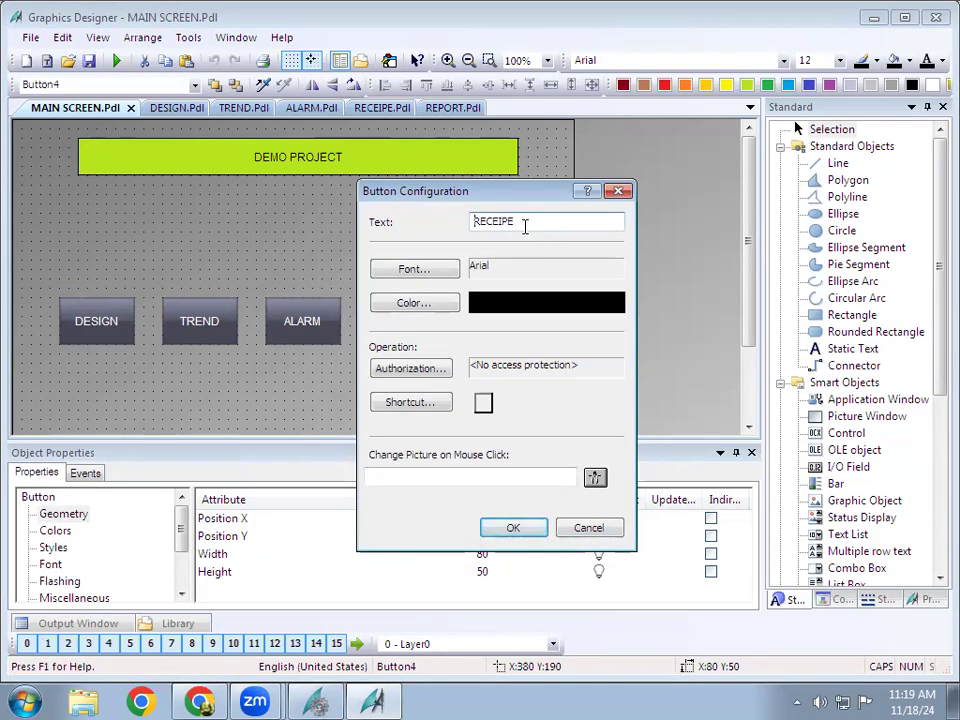
pyautogui.click(596, 478)
pyautogui.click(482, 364)
pyautogui.click(519, 477)
pyautogui.click(513, 527)
# Configure the REPORT button on the main screen to change the picture to REPORT.Pdl on mouse click
pyautogui.click(512, 330)
pyautogui.rightClick(513, 335)
pyautogui.click(591, 538)
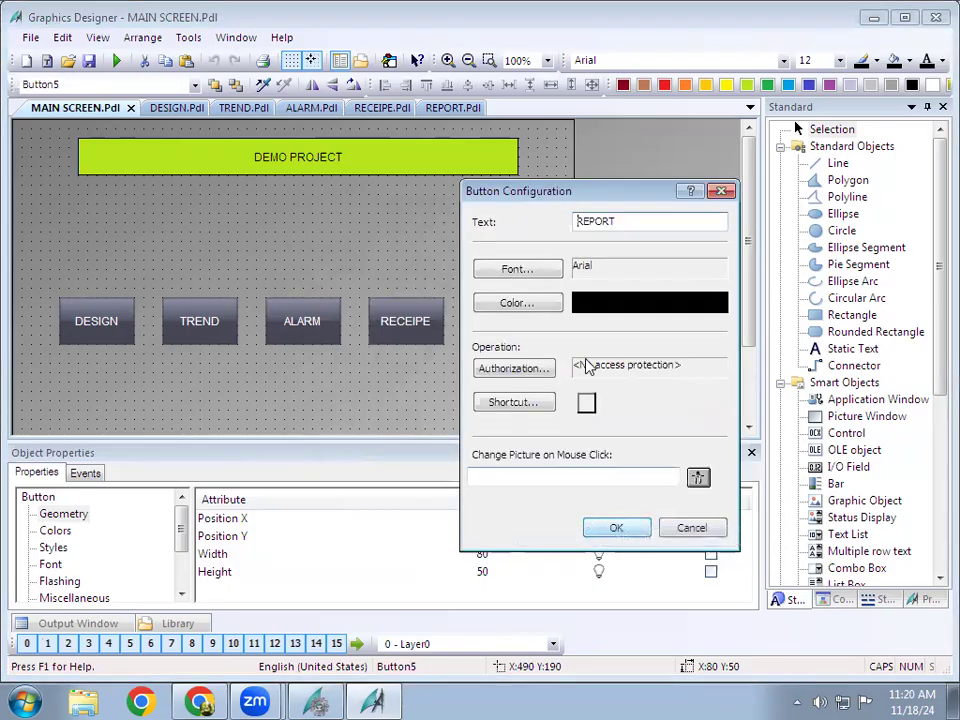
pyautogui.doubleClick(637, 221)
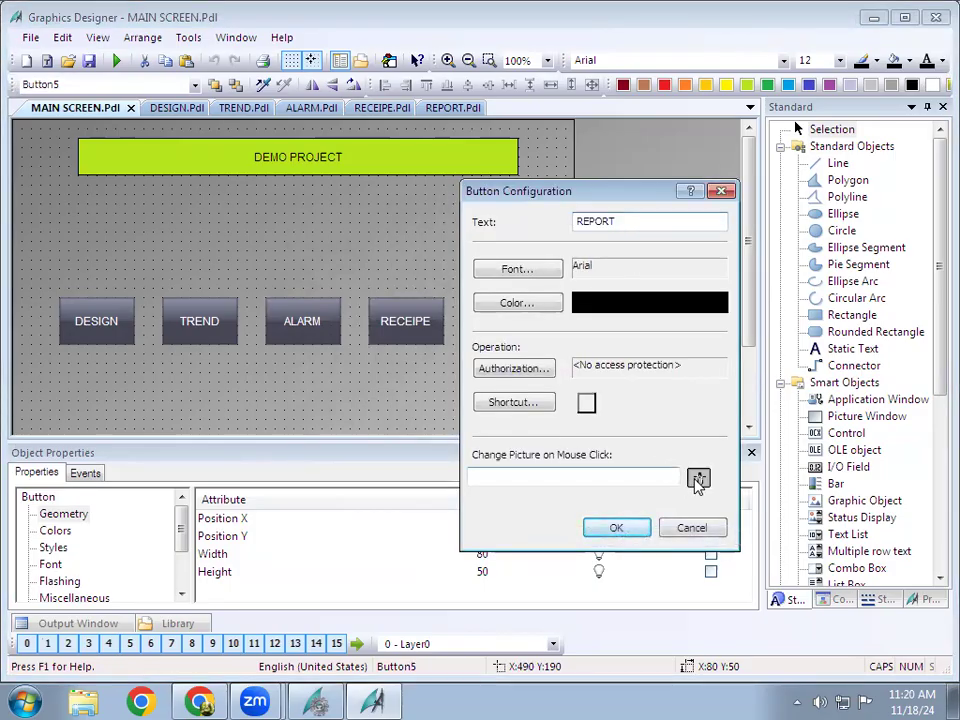
pyautogui.click(697, 478)
pyautogui.click(582, 378)
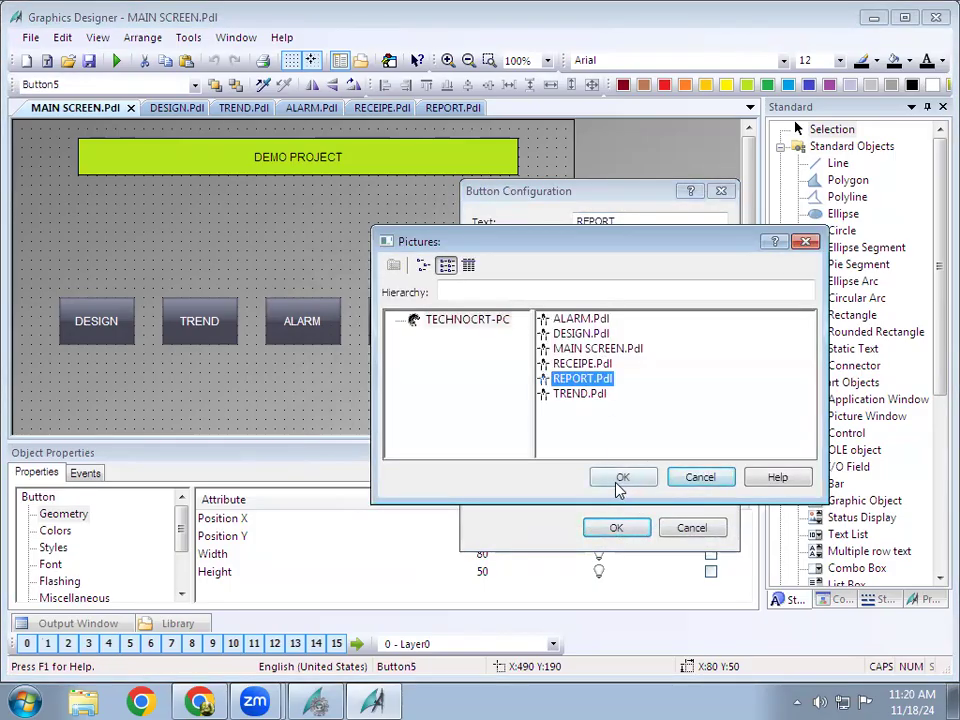
pyautogui.click(622, 477)
pyautogui.click(619, 532)
# Move the X button on DESIGN.Pdl down to about X 10, Y 10
pyautogui.click(172, 108)
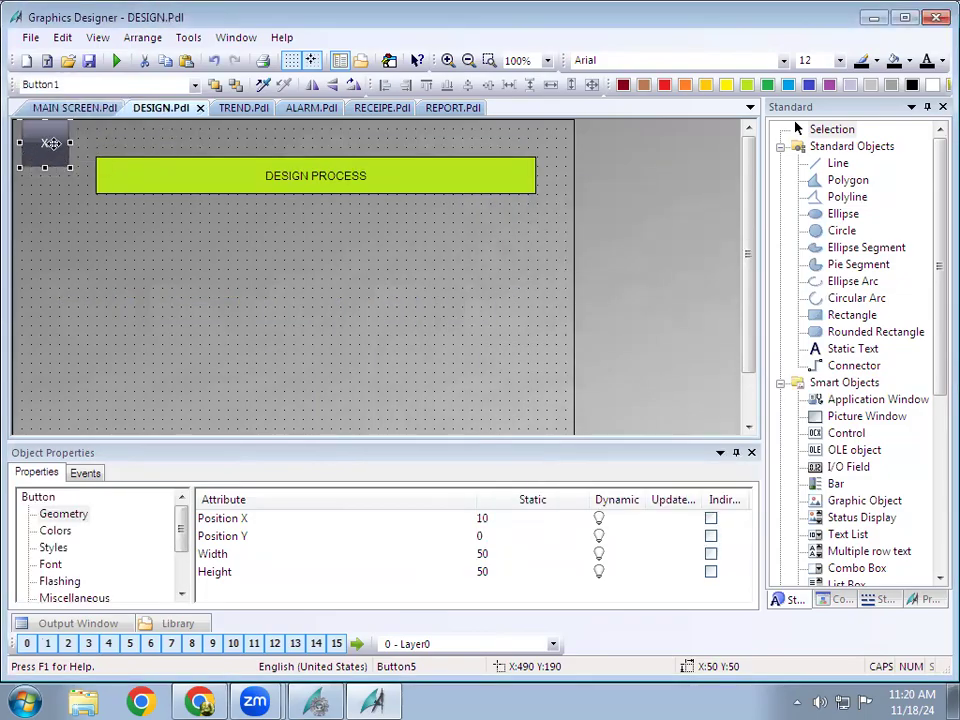
pyautogui.moveTo(60, 165); pyautogui.dragTo(60, 175)
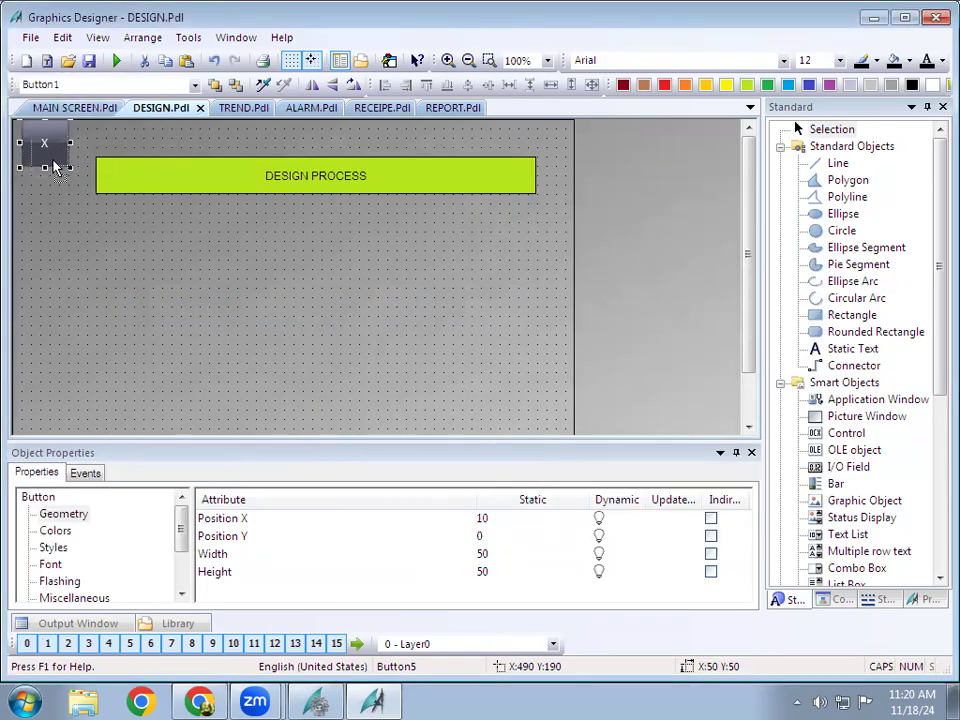
pyautogui.click(87, 283)
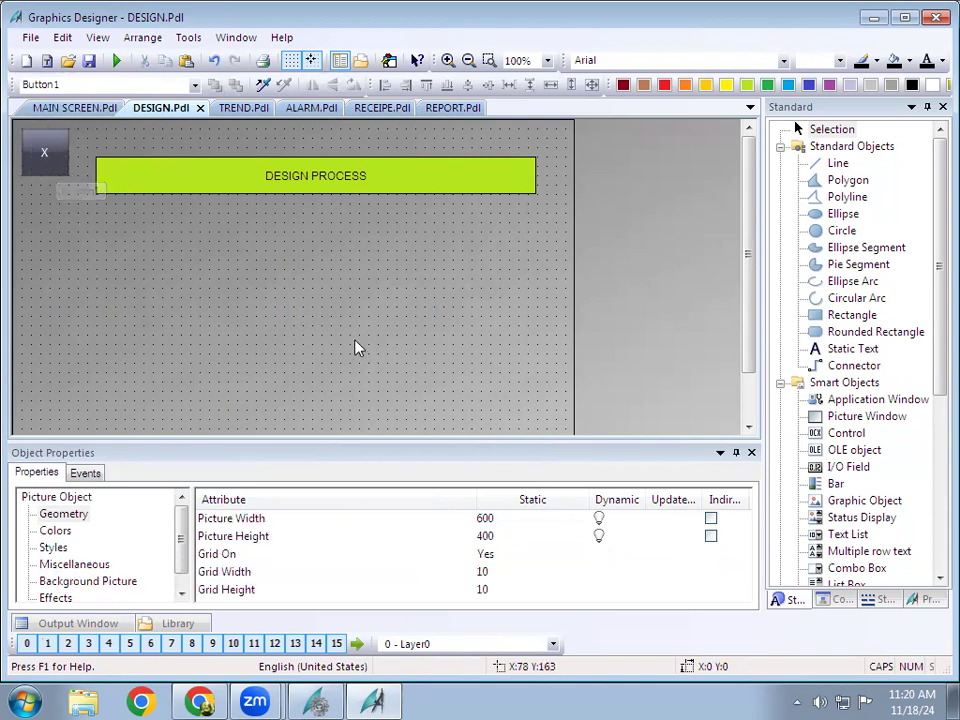
# Configure the X button on DESIGN.Pdl to change the picture to MAIN SCREEN.Pdl on mouse click
pyautogui.click(74, 110)
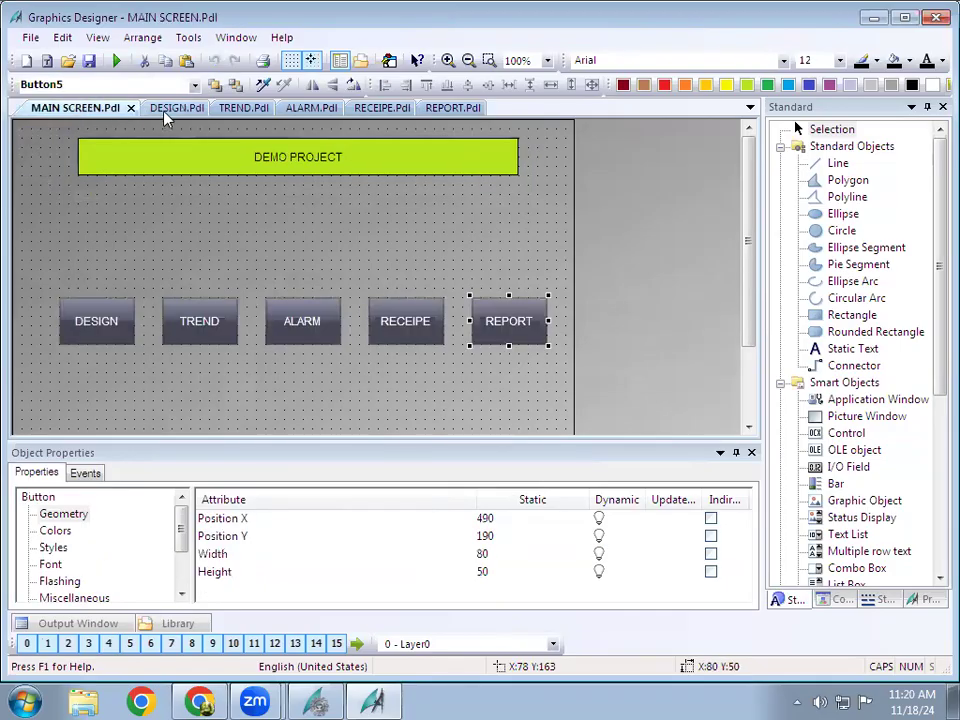
pyautogui.click(163, 107)
pyautogui.click(50, 158)
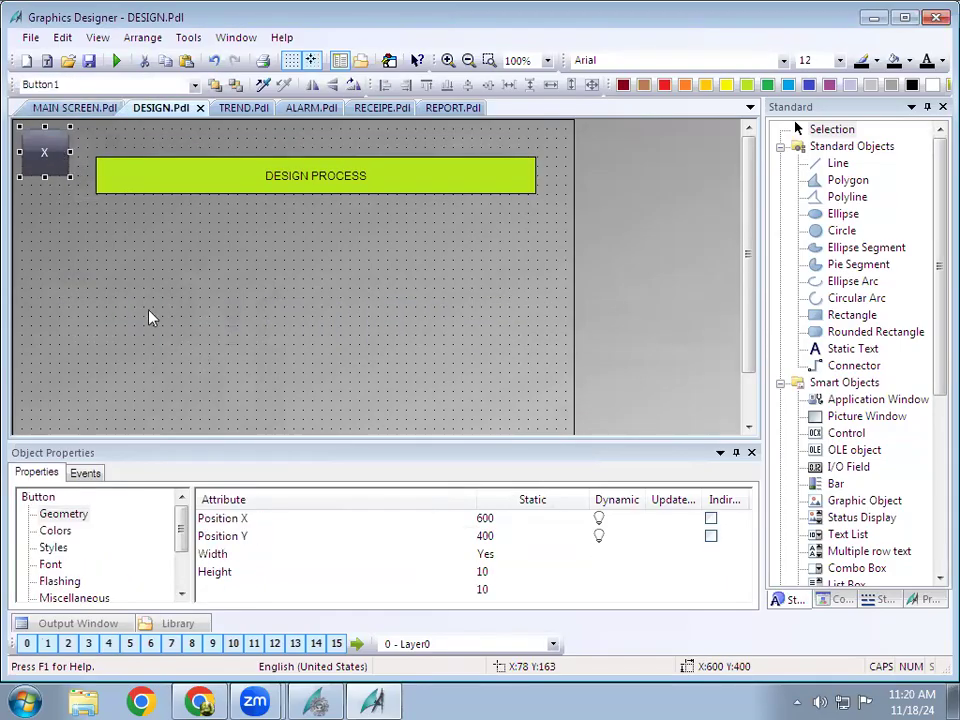
pyautogui.rightClick(57, 148)
pyautogui.click(170, 348)
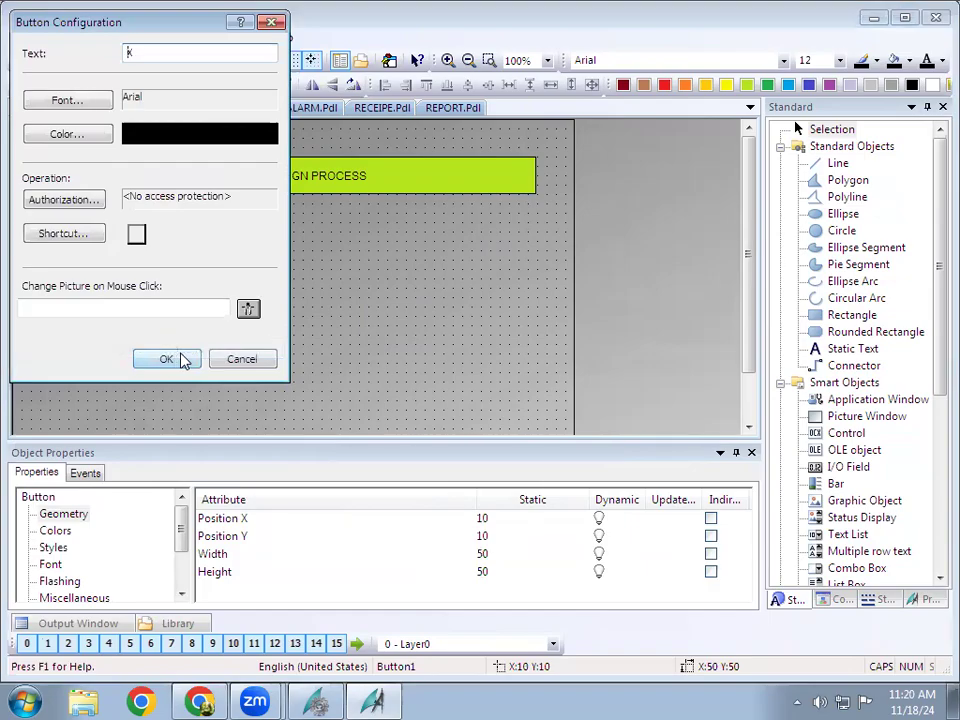
pyautogui.click(248, 309)
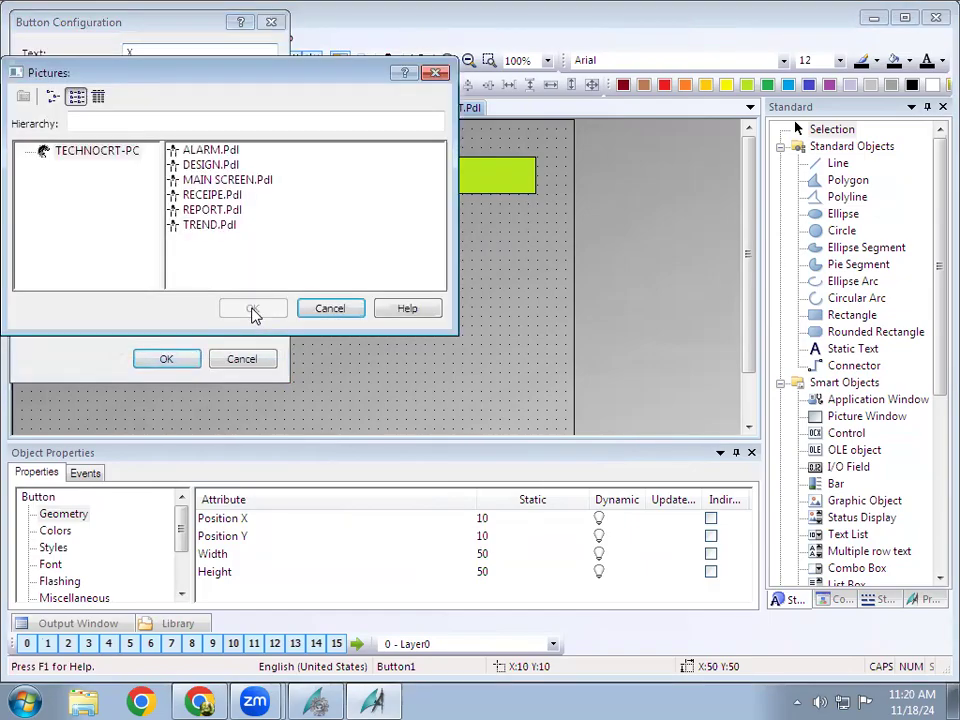
pyautogui.click(195, 180)
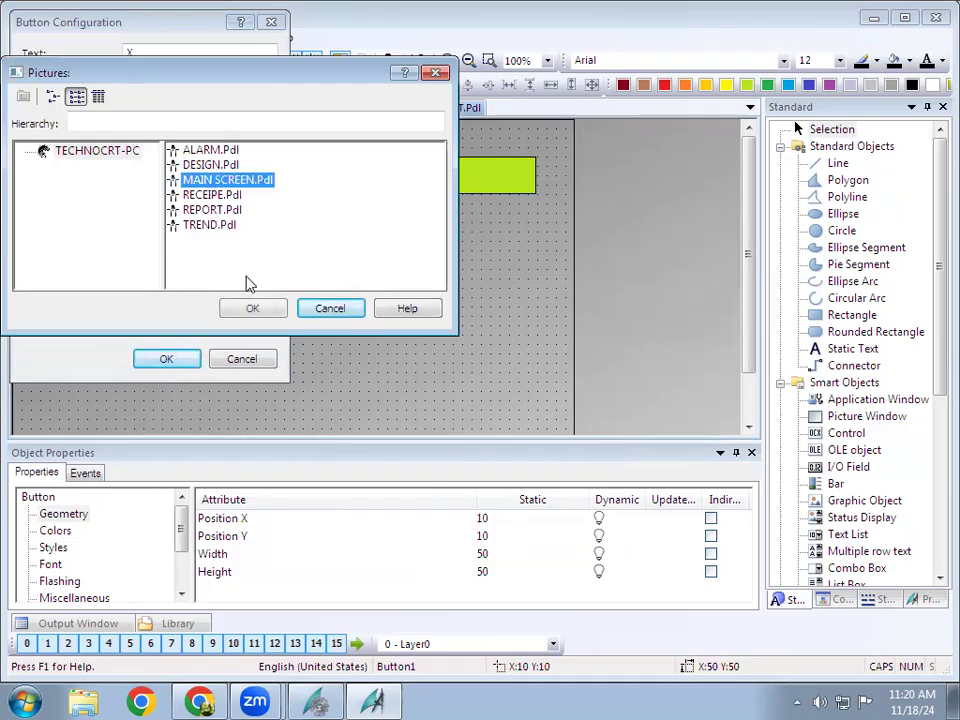
pyautogui.click(252, 308)
pyautogui.click(183, 359)
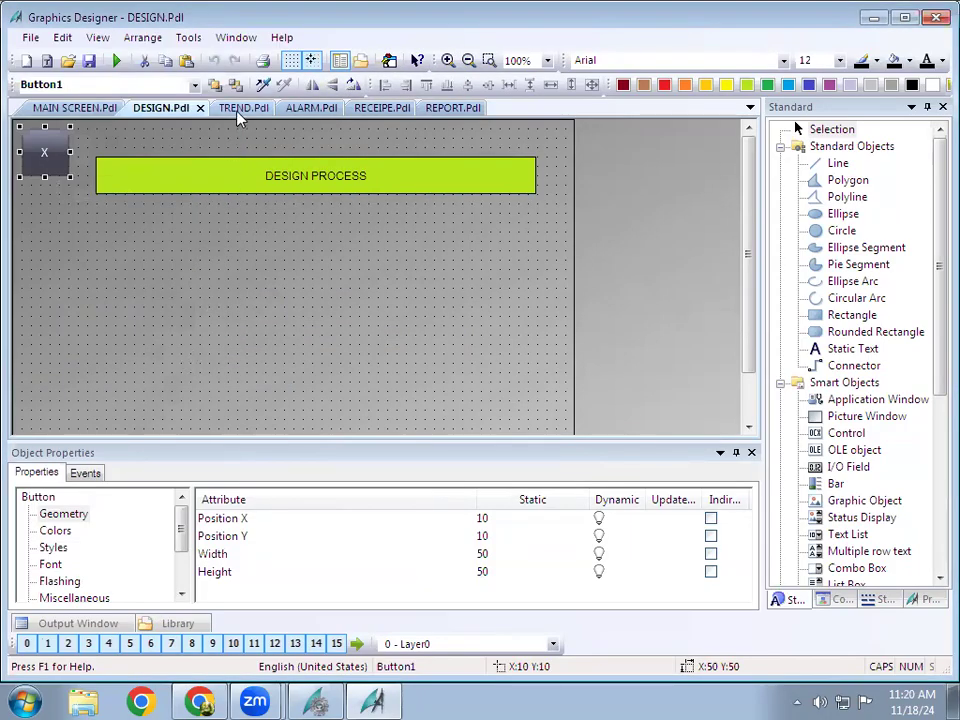
# Configure the X button on TREND.Pdl to change the picture to MAIN SCREEN.Pdl on mouse click
pyautogui.click(240, 110)
pyautogui.rightClick(58, 156)
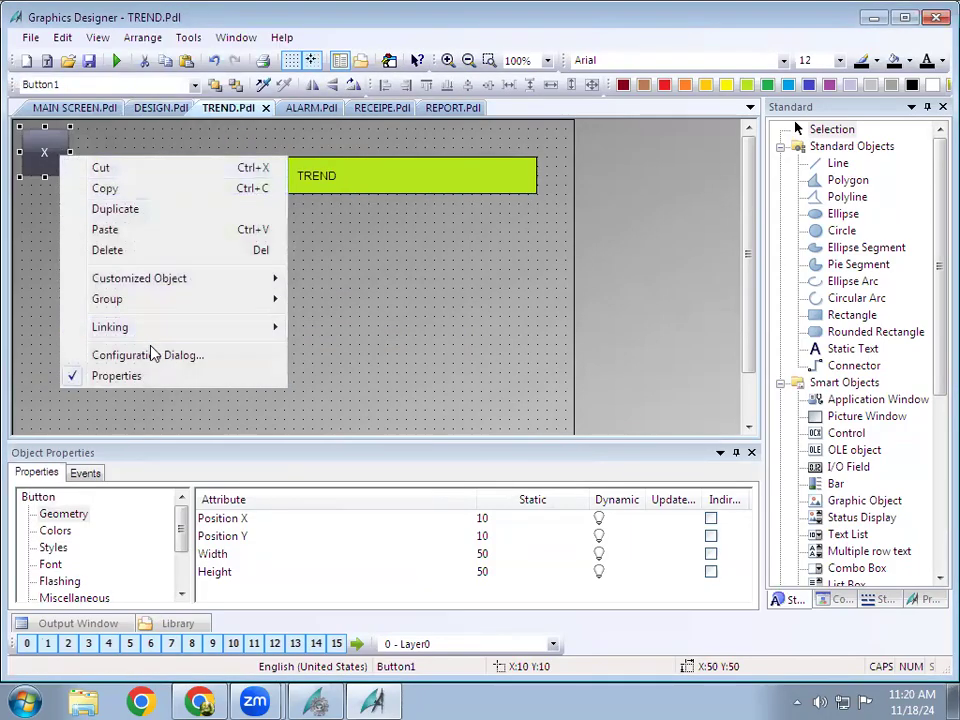
pyautogui.click(153, 354)
pyautogui.click(248, 306)
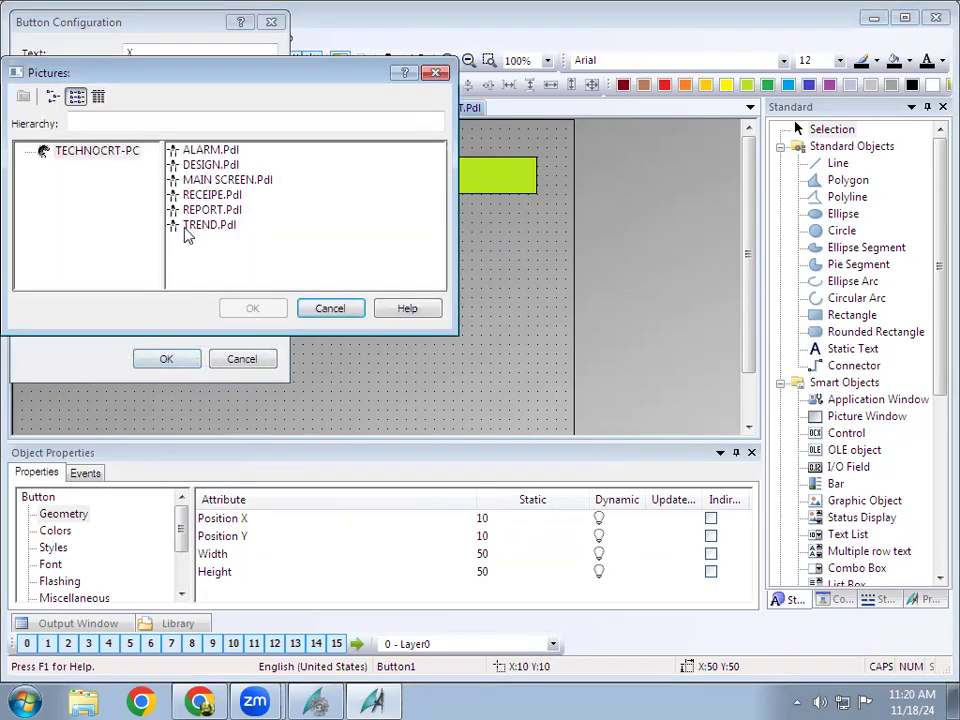
pyautogui.click(230, 180)
pyautogui.click(253, 308)
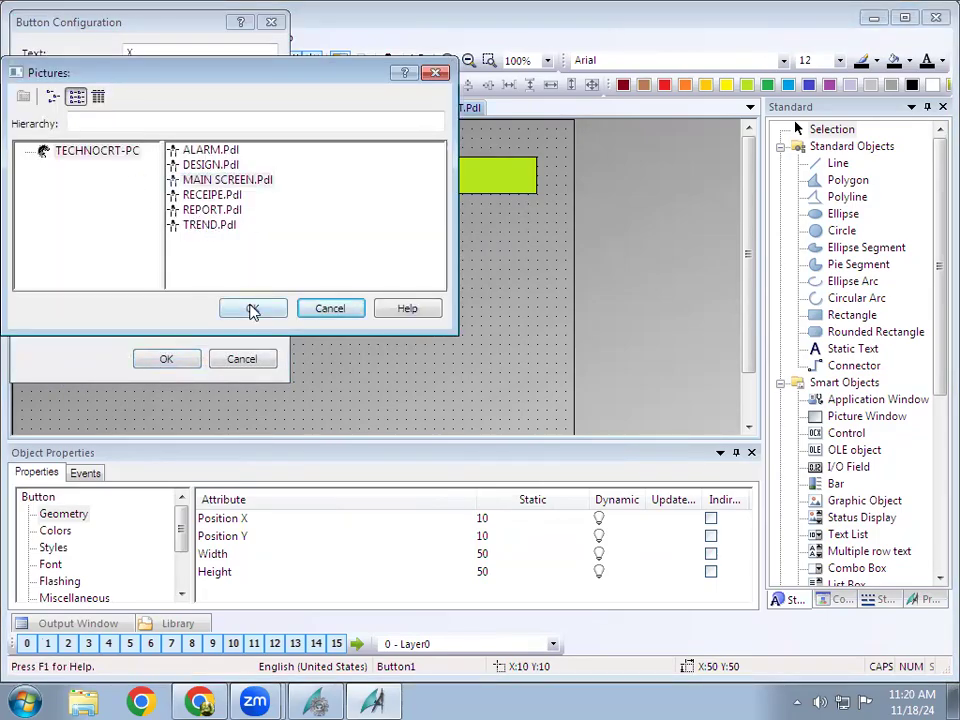
pyautogui.click(167, 360)
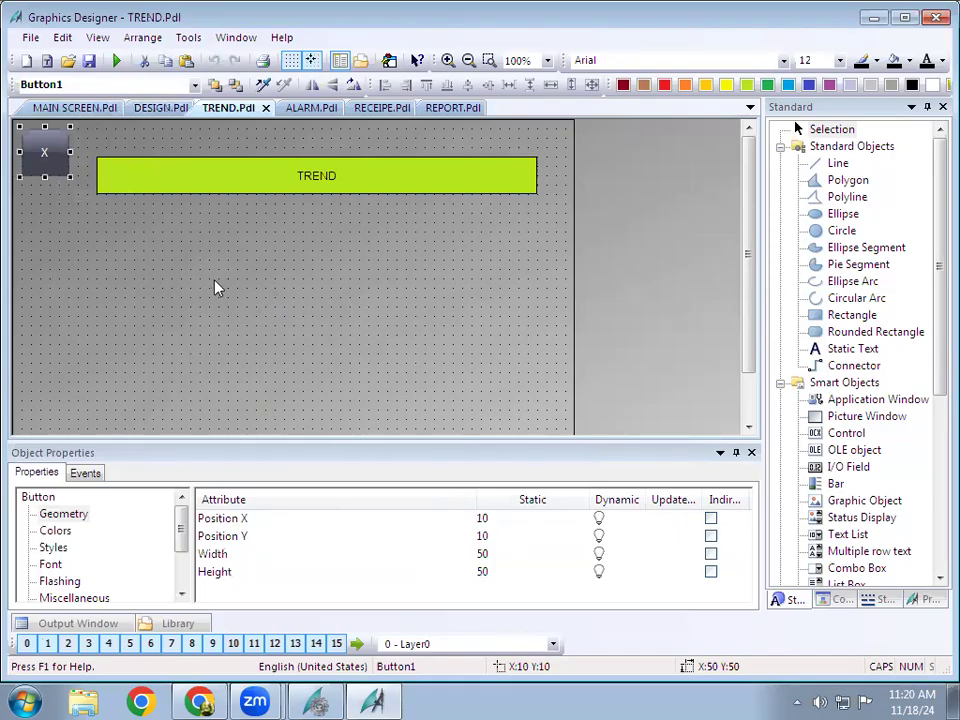
pyautogui.click(140, 179)
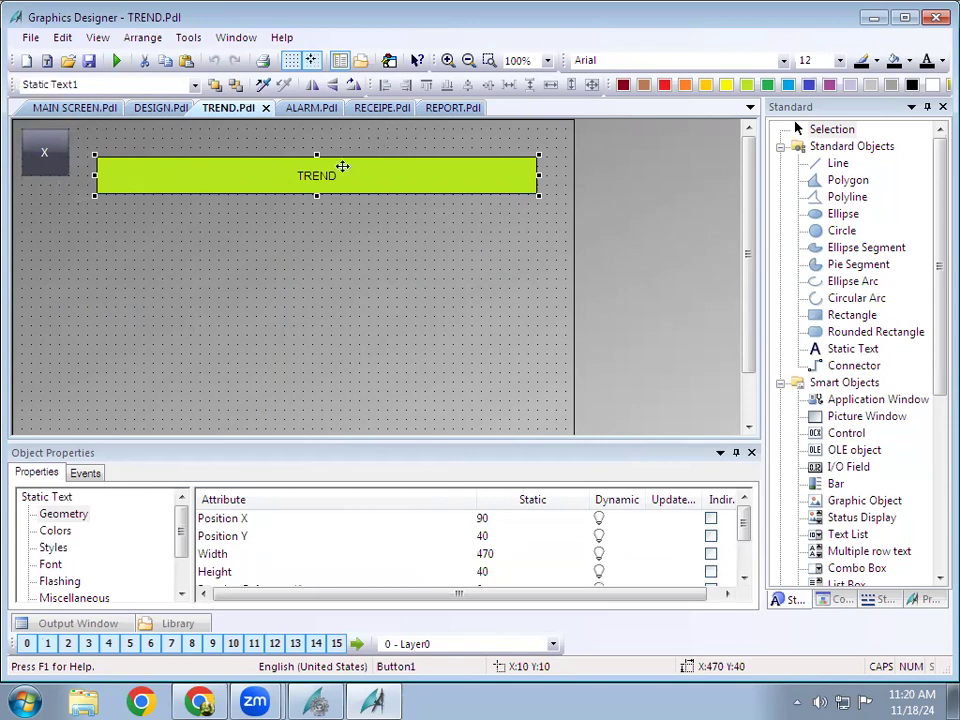
# Configure the X button on ALARM.Pdl to change the picture to MAIN SCREEN.Pdl on mouse click
pyautogui.click(305, 107)
pyautogui.rightClick(63, 160)
pyautogui.click(165, 355)
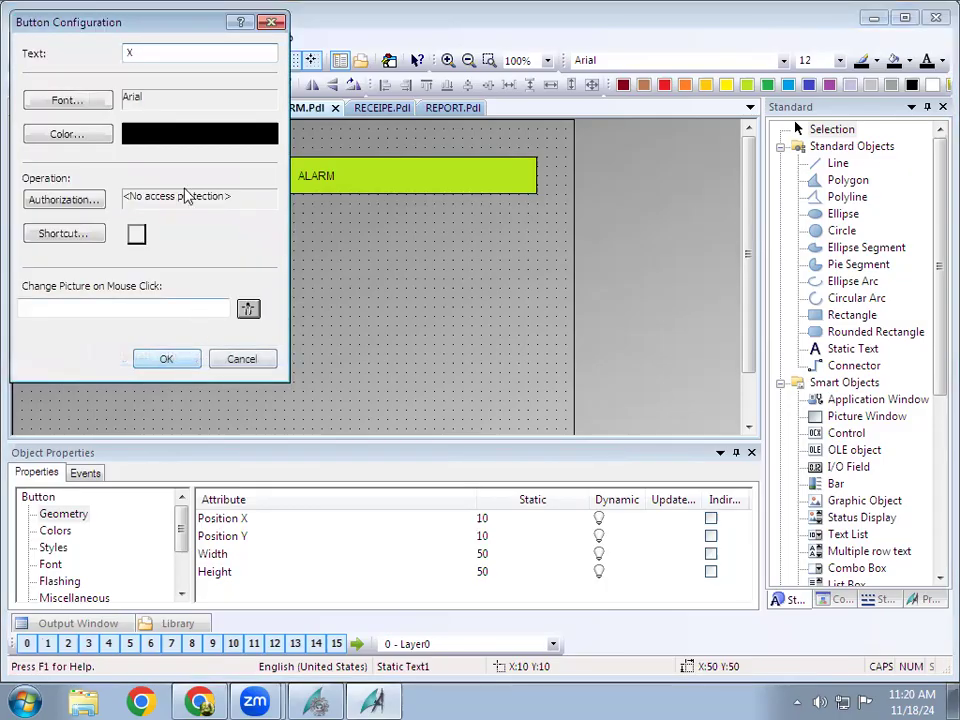
pyautogui.click(248, 308)
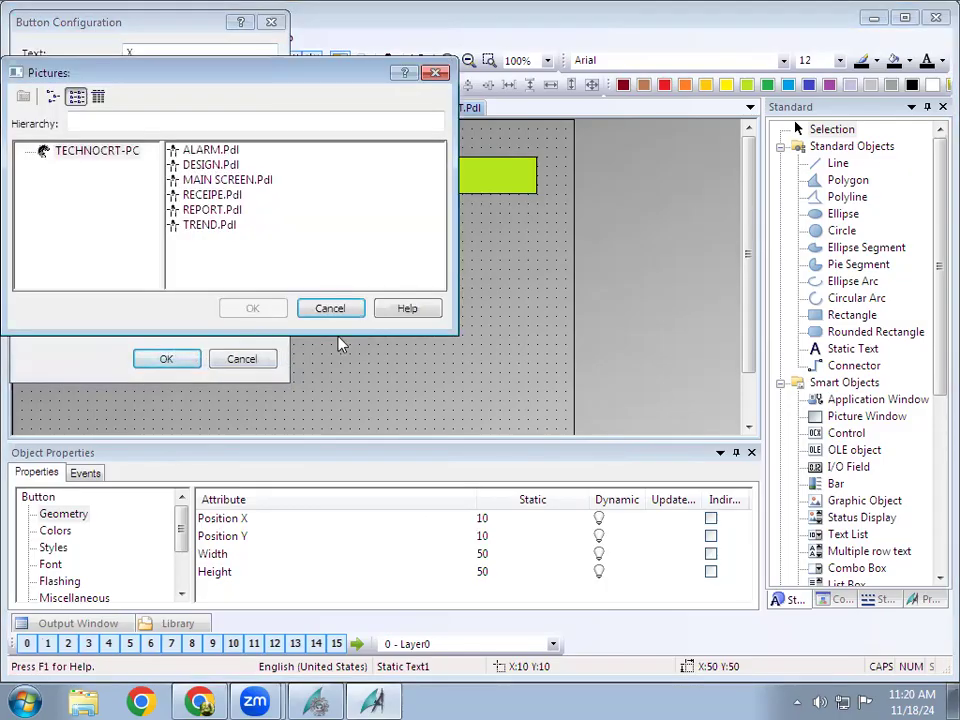
pyautogui.click(218, 181)
pyautogui.click(253, 308)
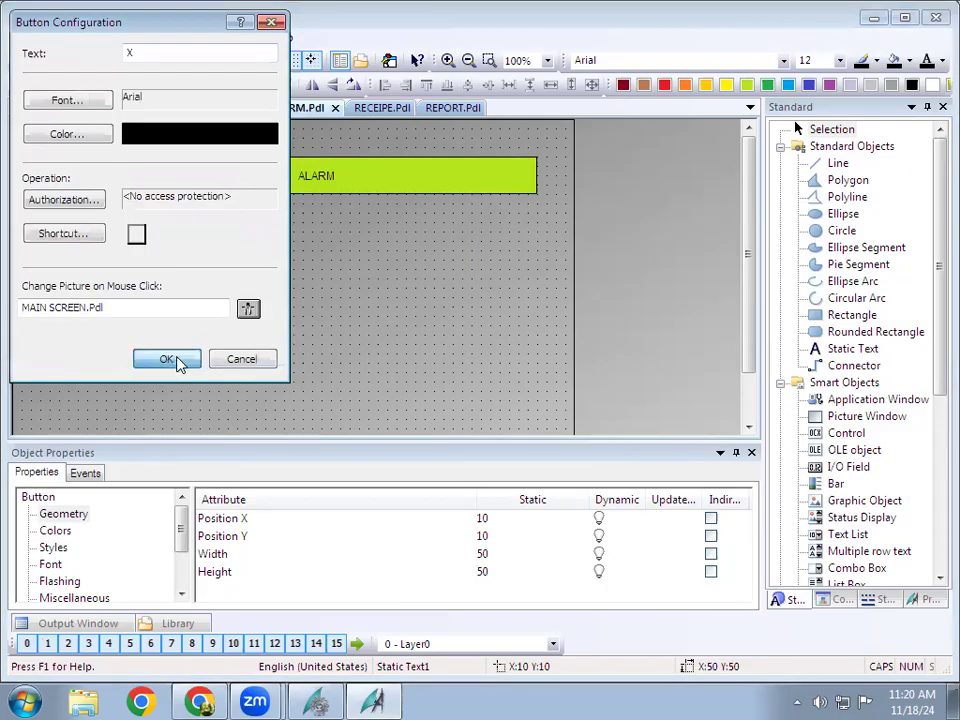
pyautogui.click(167, 359)
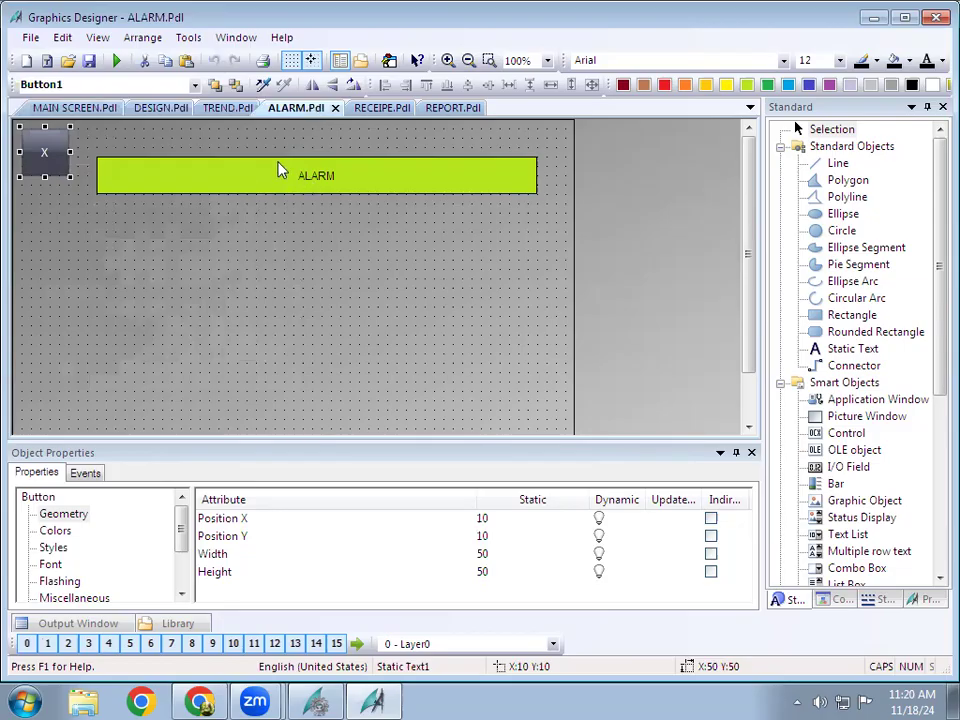
# Configure the X button on RECEIPE.Pdl to change the picture to MAIN SCREEN.Pdl on mouse click
pyautogui.click(382, 107)
pyautogui.rightClick(61, 161)
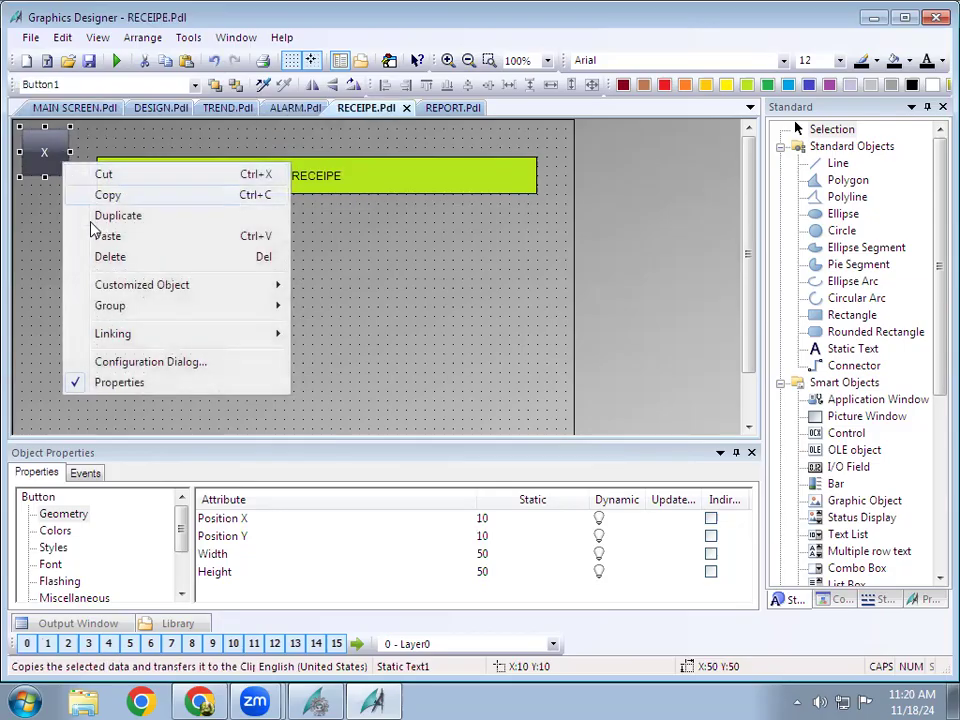
pyautogui.click(150, 363)
pyautogui.click(249, 310)
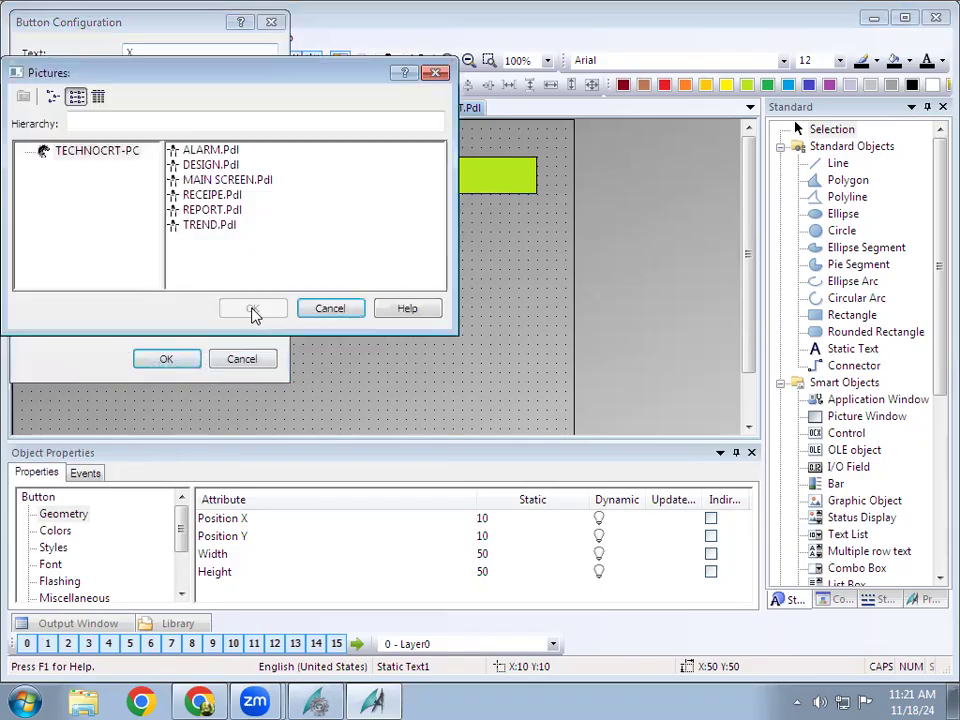
pyautogui.click(218, 182)
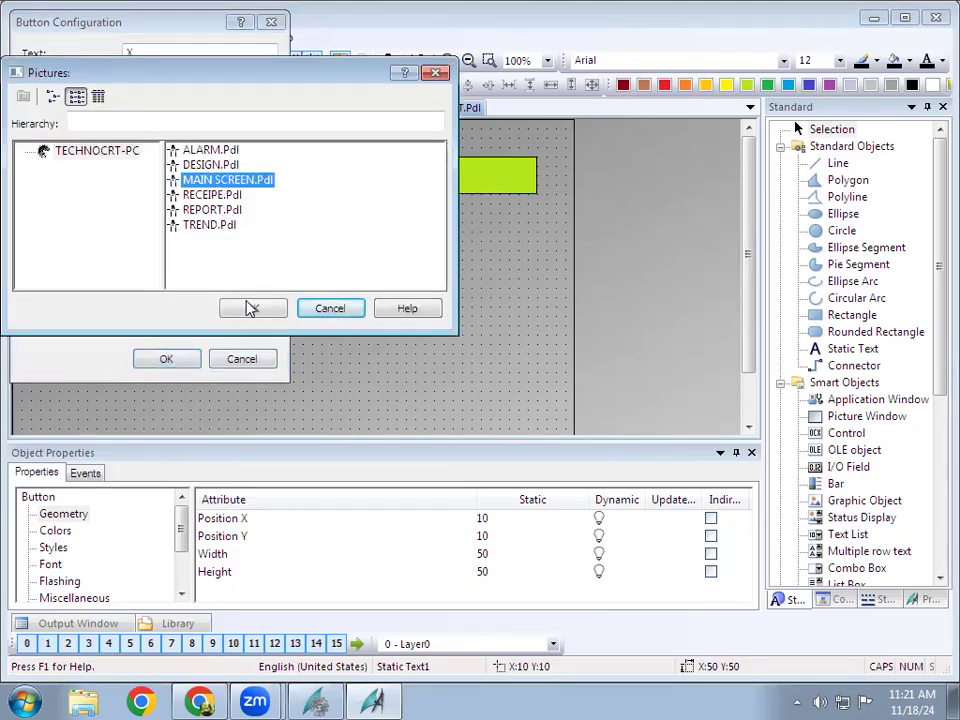
pyautogui.click(252, 308)
pyautogui.click(188, 358)
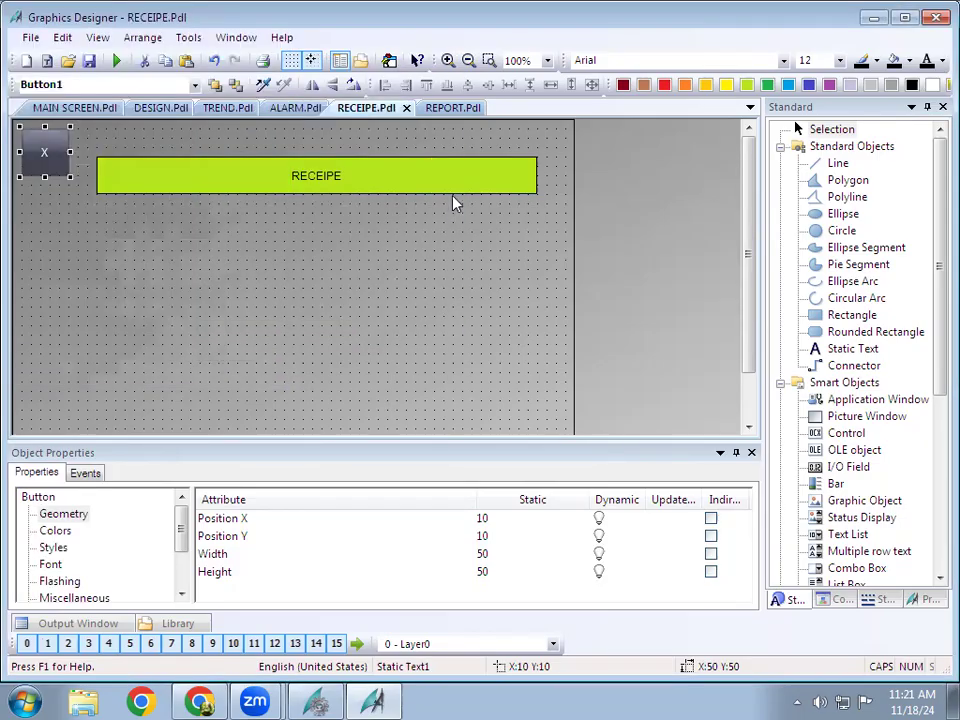
# Configure the X button on REPORT.Pdl to change the picture to MAIN SCREEN.Pdl on mouse click and save the picture
pyautogui.click(450, 108)
pyautogui.click(67, 168)
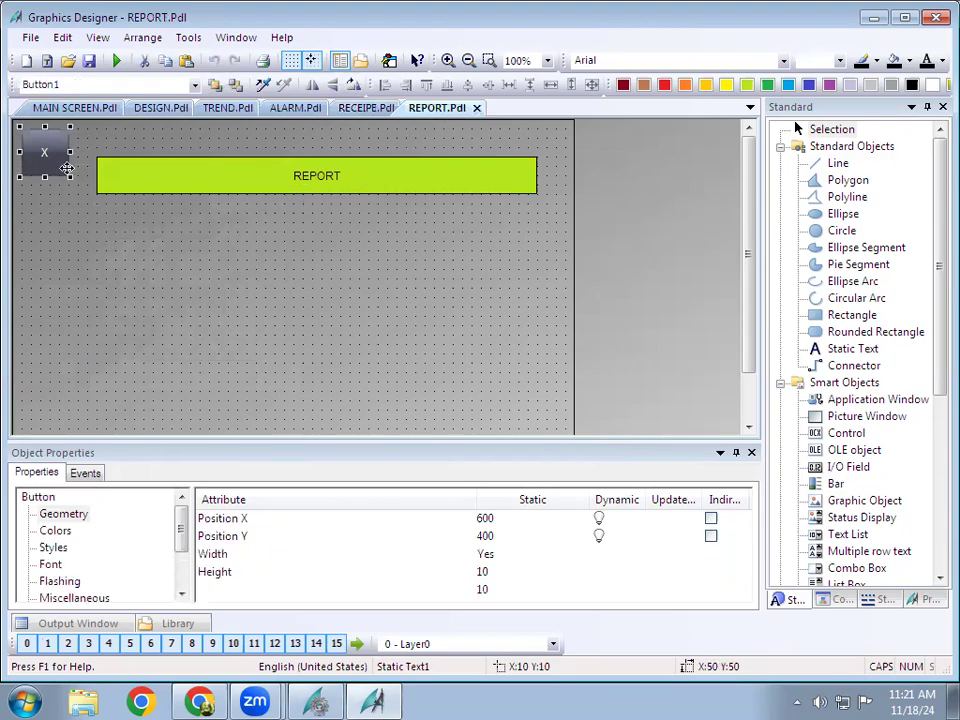
pyautogui.rightClick(67, 168)
pyautogui.click(180, 368)
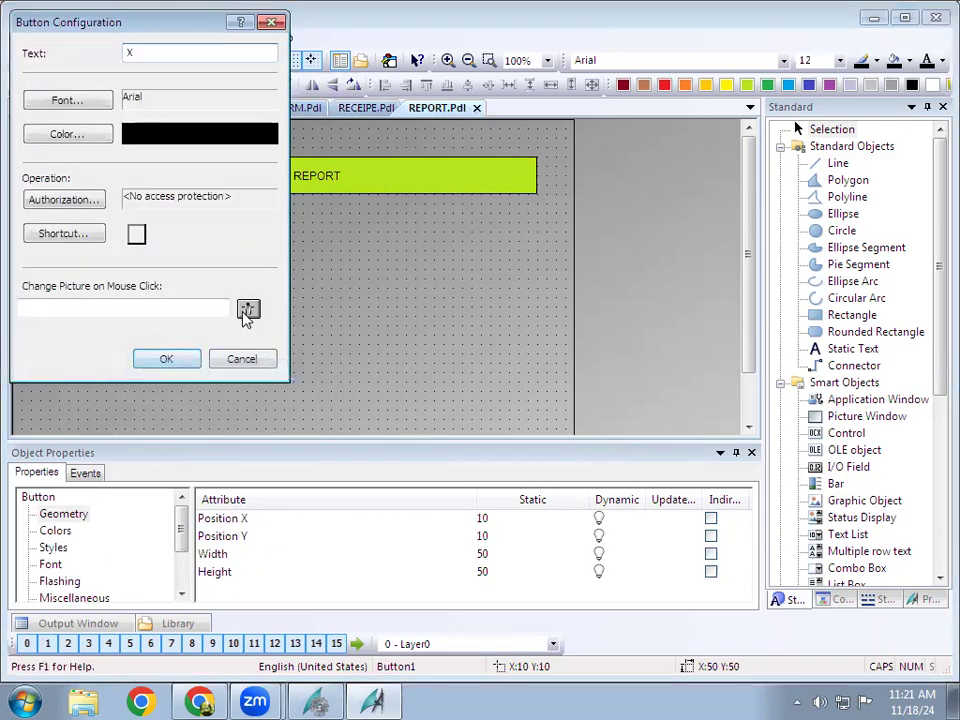
pyautogui.click(247, 310)
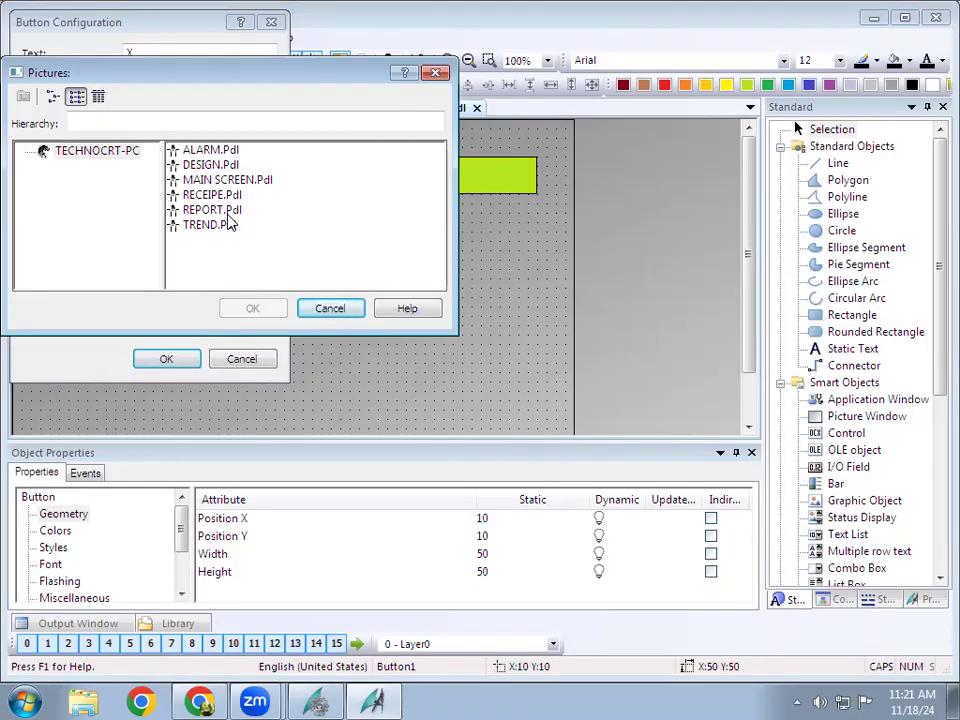
pyautogui.click(212, 210)
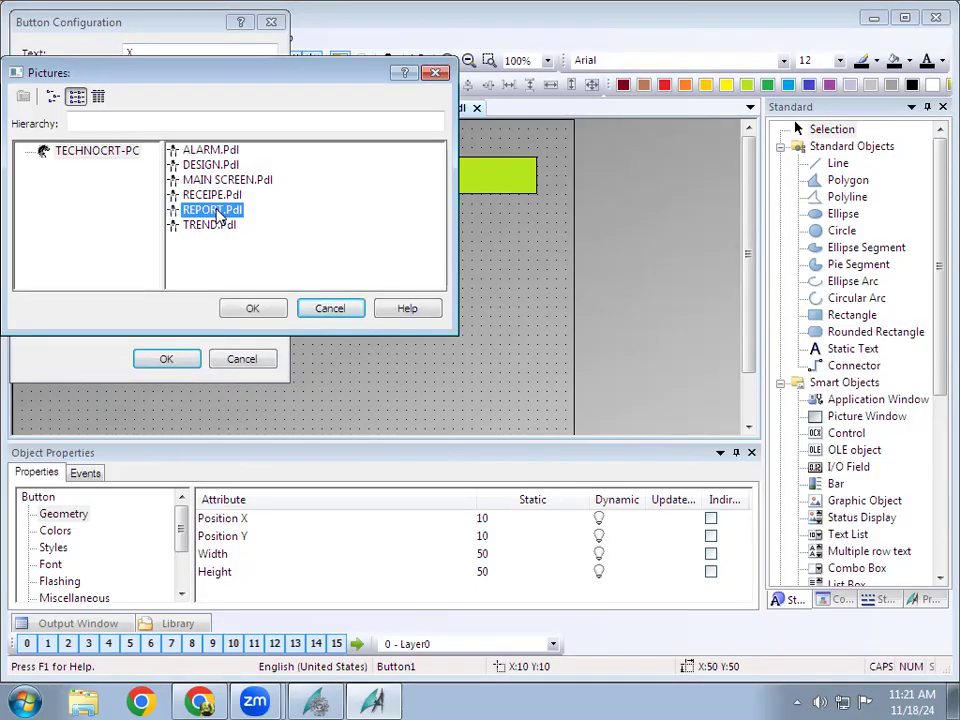
pyautogui.click(252, 310)
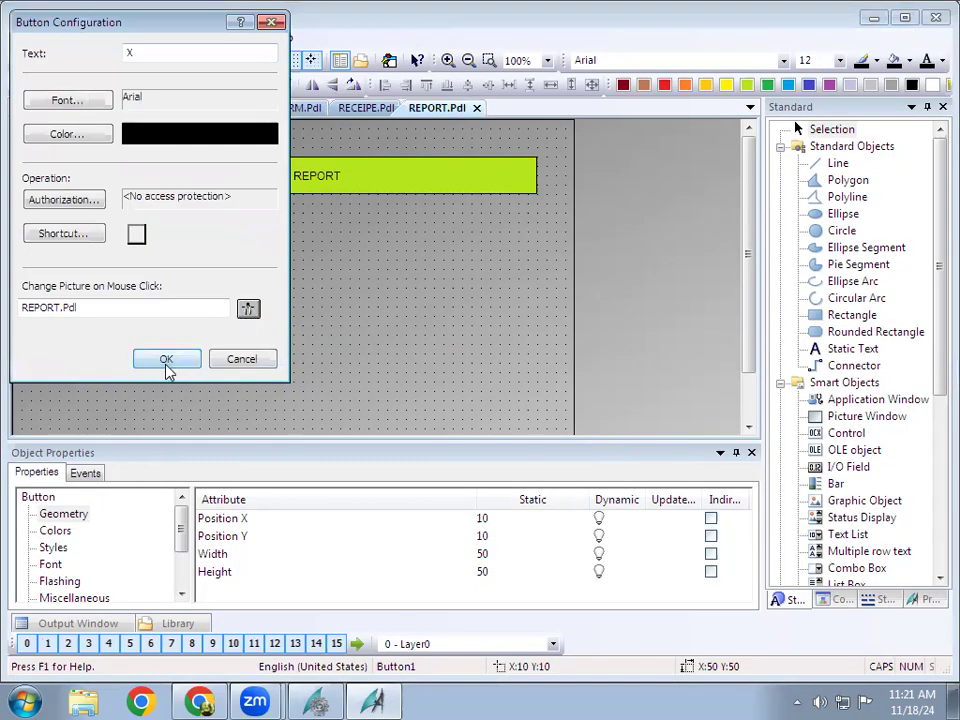
pyautogui.click(248, 308)
pyautogui.click(228, 180)
pyautogui.click(252, 308)
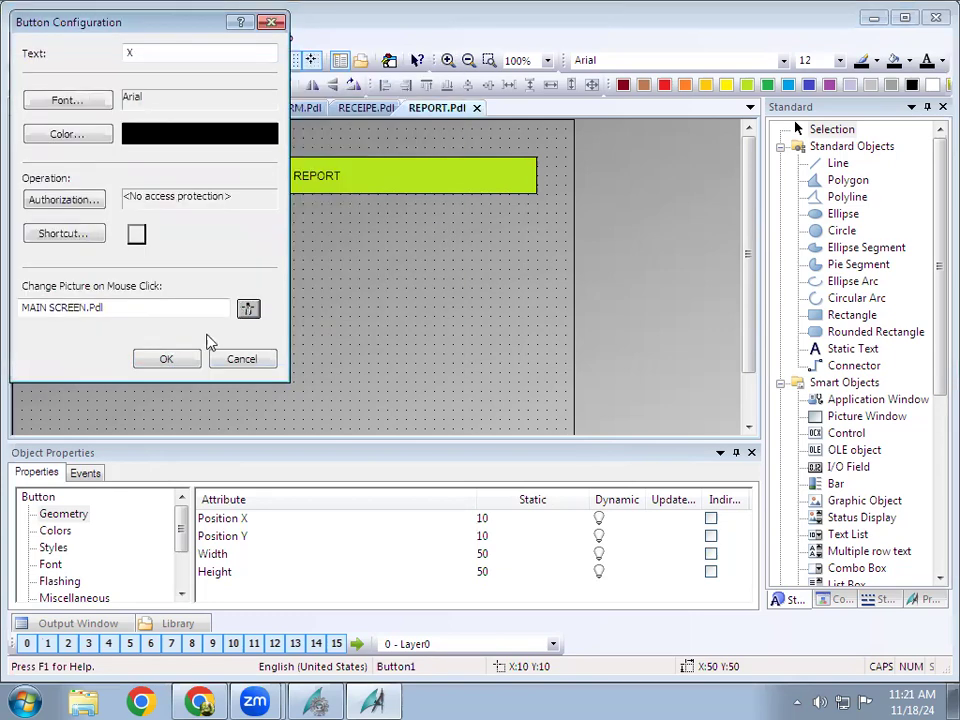
pyautogui.click(166, 361)
pyautogui.click(200, 293)
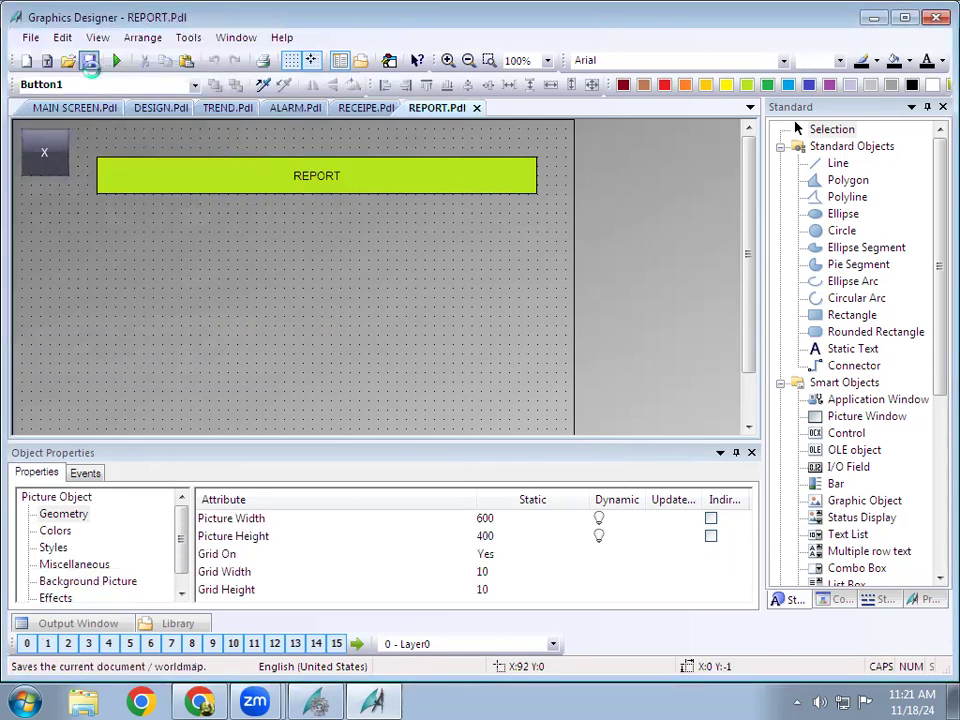
pyautogui.click(89, 61)
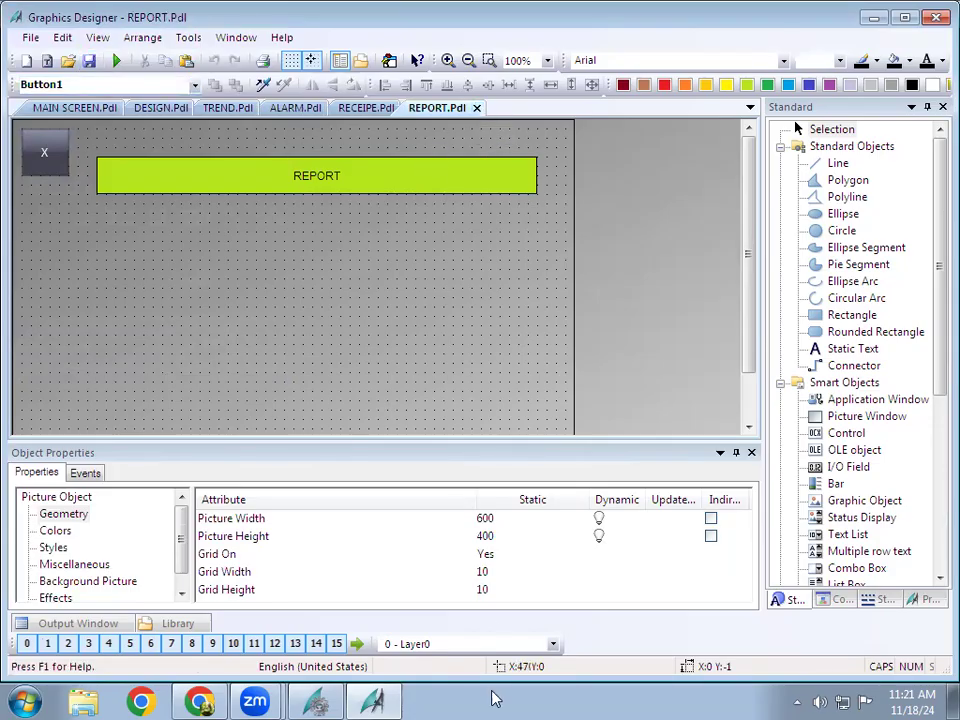
# Switch to WinCC Explorer and activate the project's runtime
pyautogui.click(330, 700)
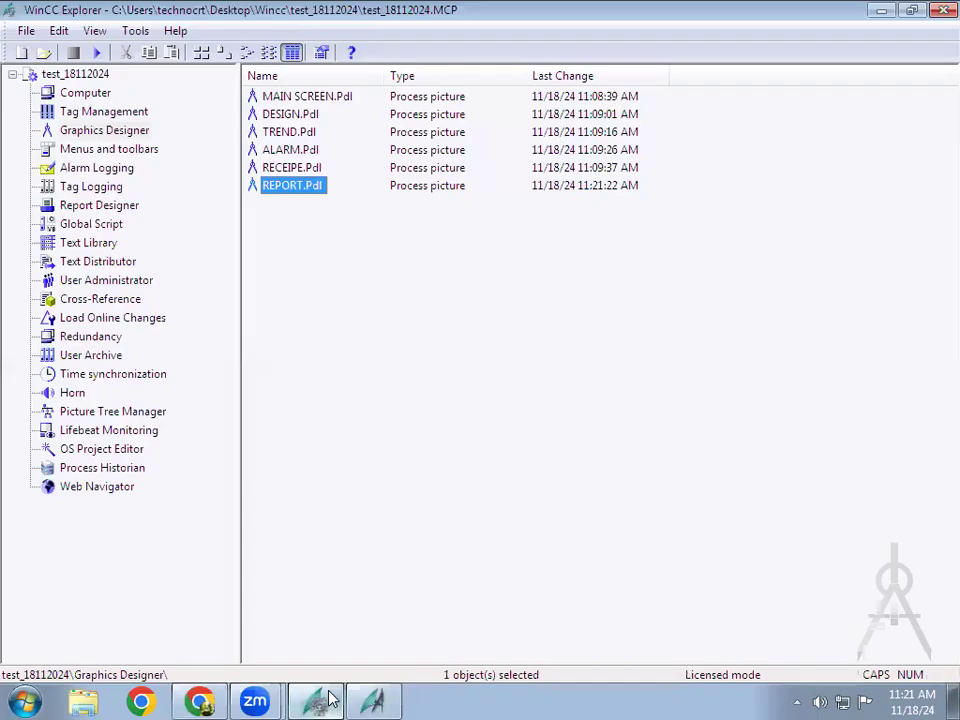
pyautogui.click(320, 369)
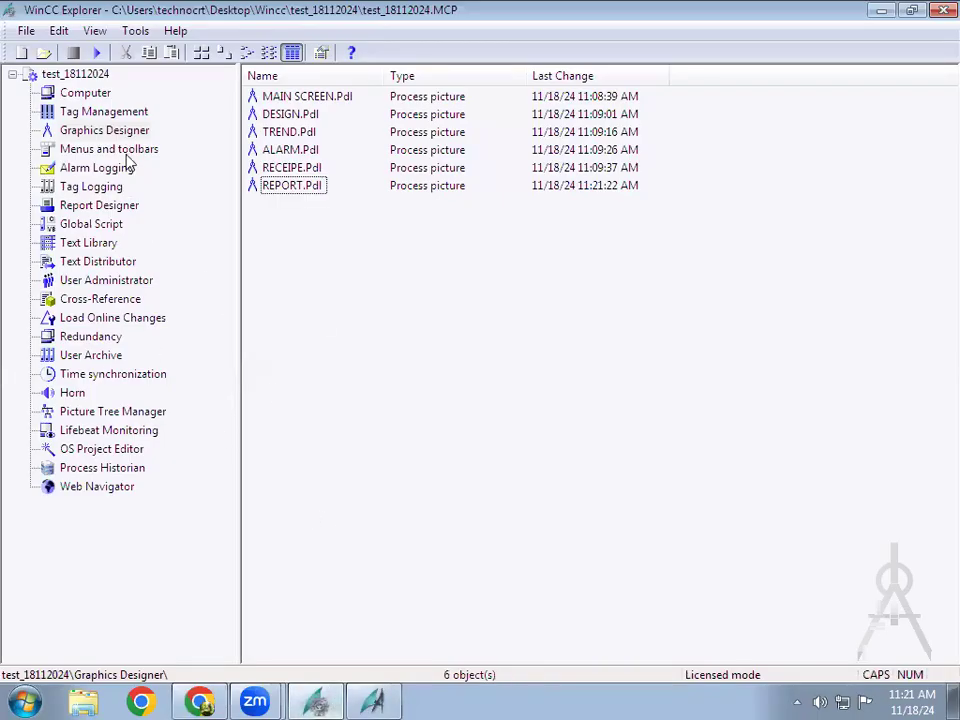
pyautogui.click(99, 56)
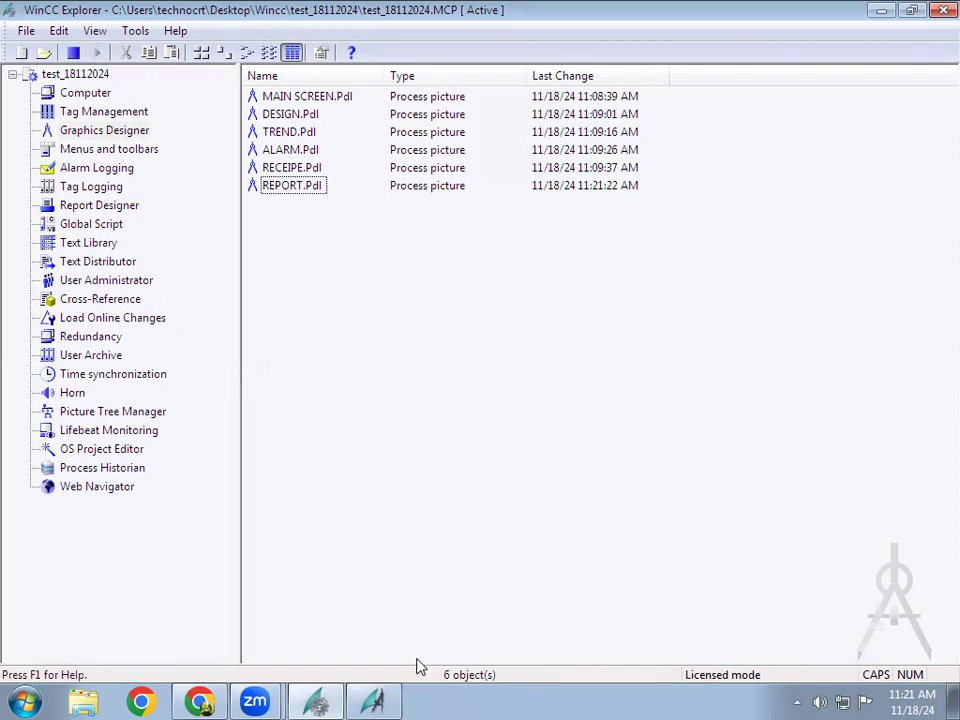
# Close Graphics Designer, saving the changes to the MAIN SCREEN, DESIGN, TREND, ALARM and RECEIPE pictures
pyautogui.click(930, 20)
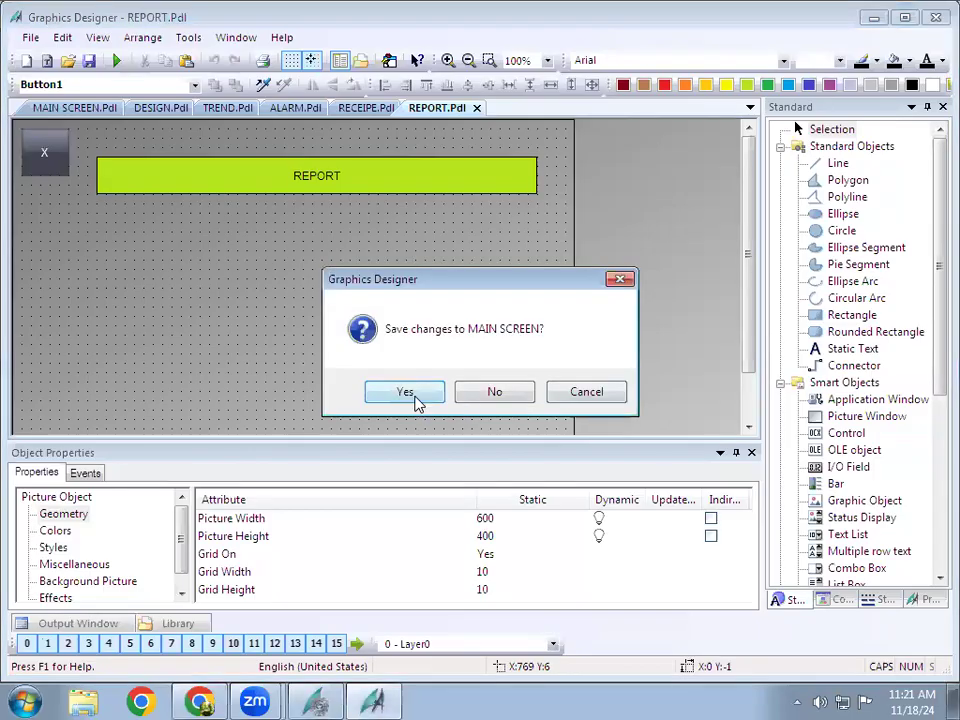
pyautogui.click(415, 396)
pyautogui.click(414, 396)
pyautogui.click(414, 396)
pyautogui.click(414, 396)
pyautogui.click(414, 396)
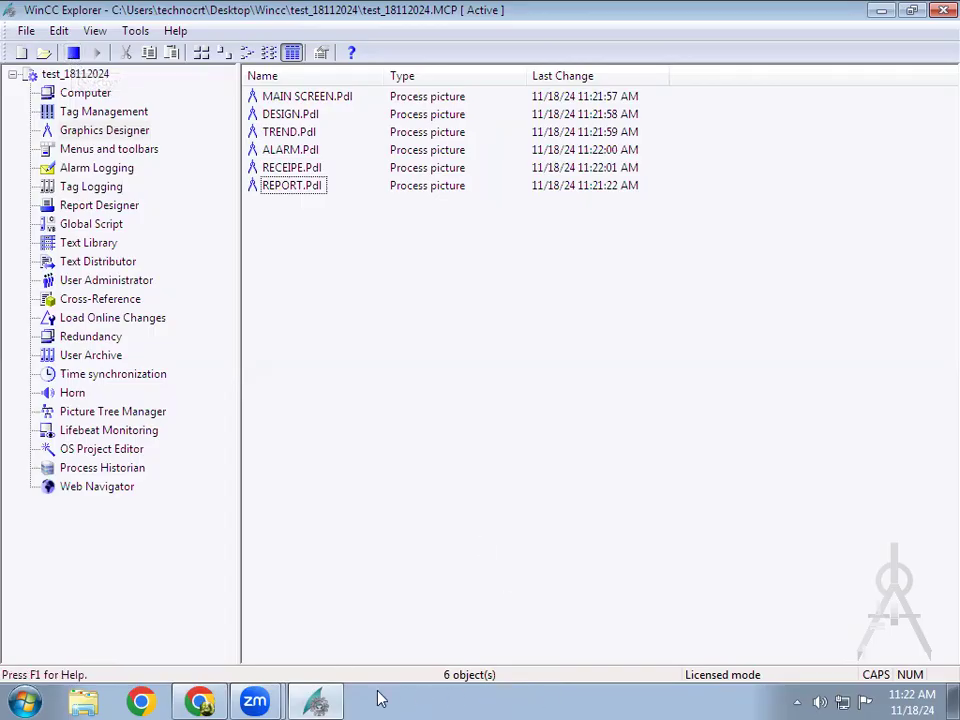
# Deactivate the project's runtime and open the startup properties of the computer TECHNOCRT-PC
pyautogui.click(70, 52)
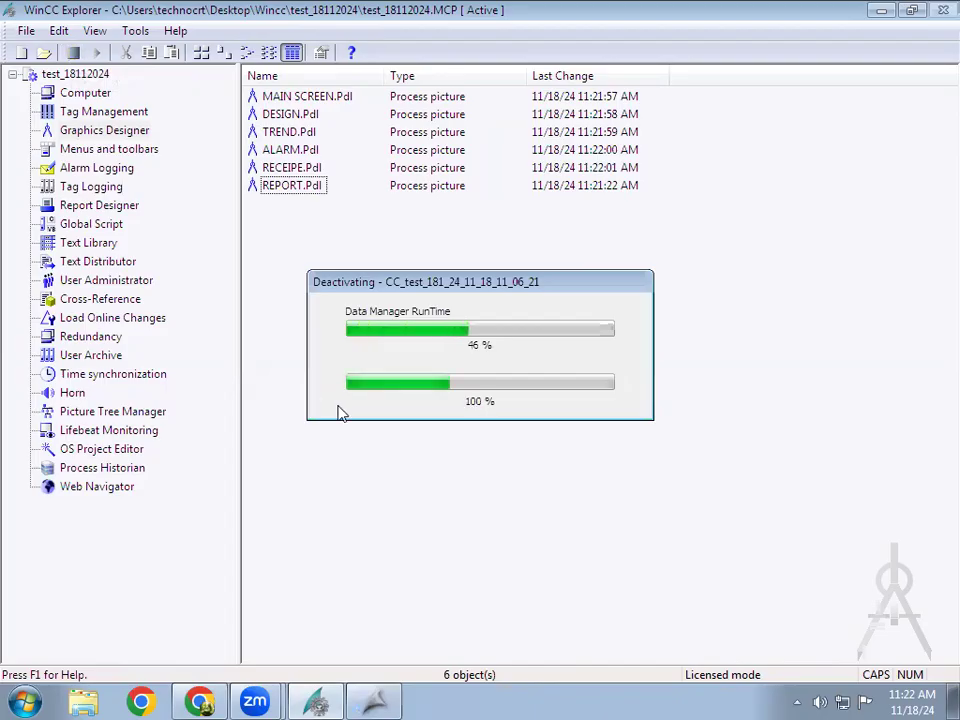
pyautogui.click(85, 93)
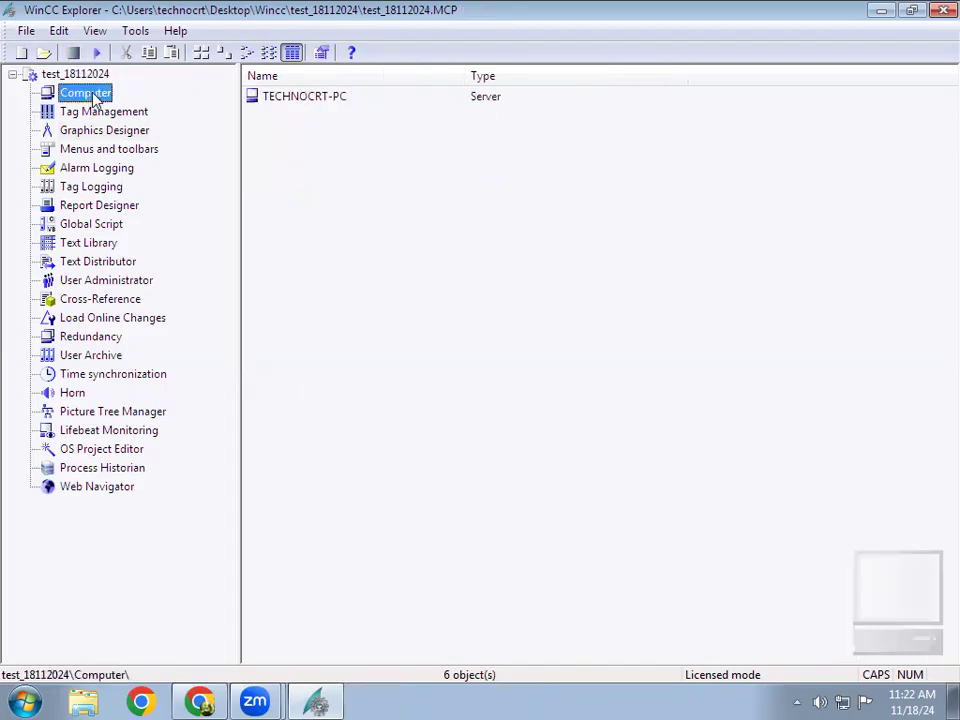
pyautogui.rightClick(93, 93)
pyautogui.click(160, 231)
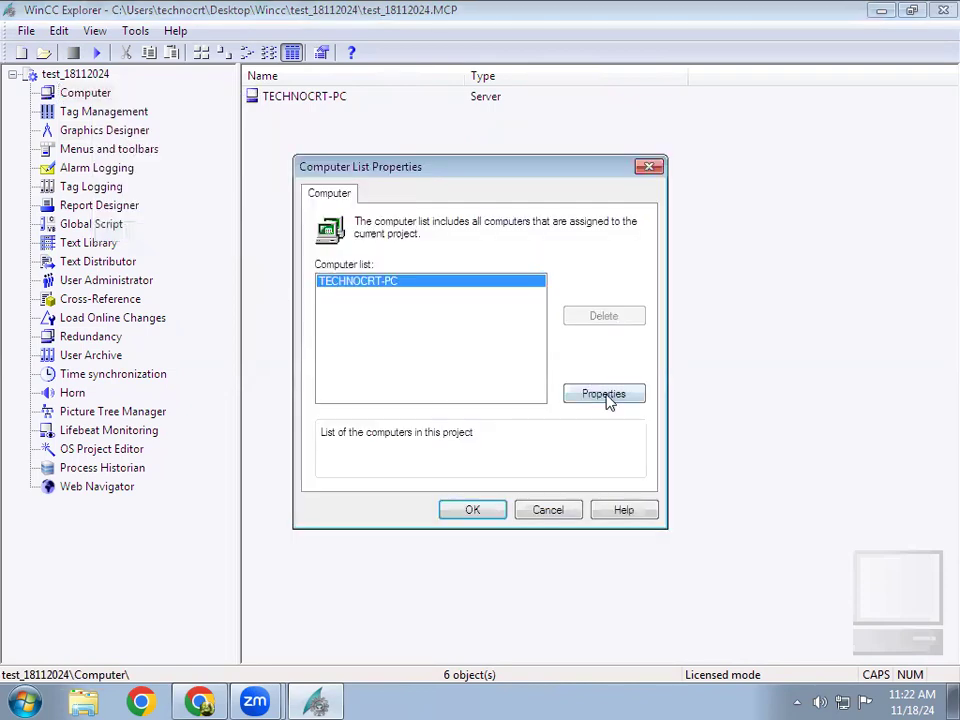
pyautogui.click(604, 394)
pyautogui.click(311, 84)
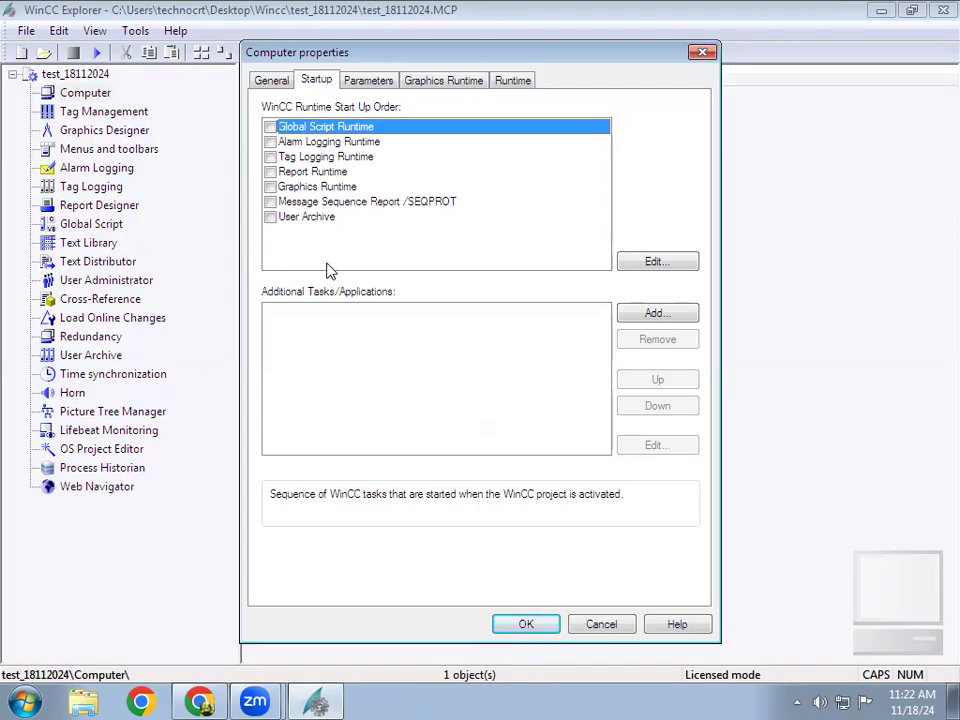
# Enable Global Script, Alarm Logging, Tag Logging, Report and Graphics Runtime plus User Archive in the computer's startup order and confirm the properties
pyautogui.click(271, 188)
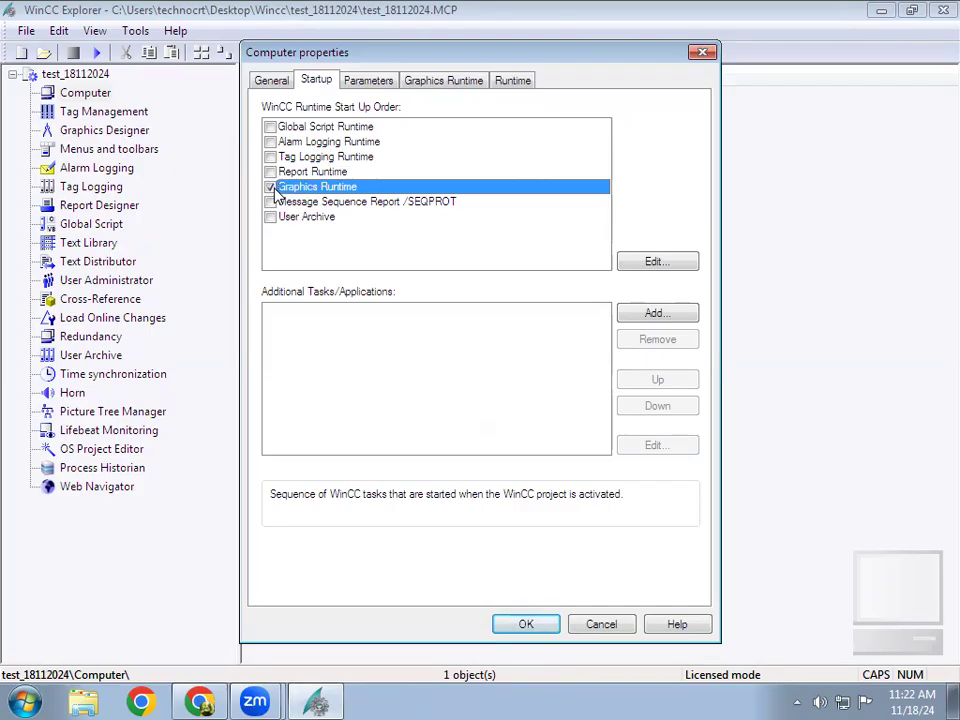
pyautogui.click(271, 172)
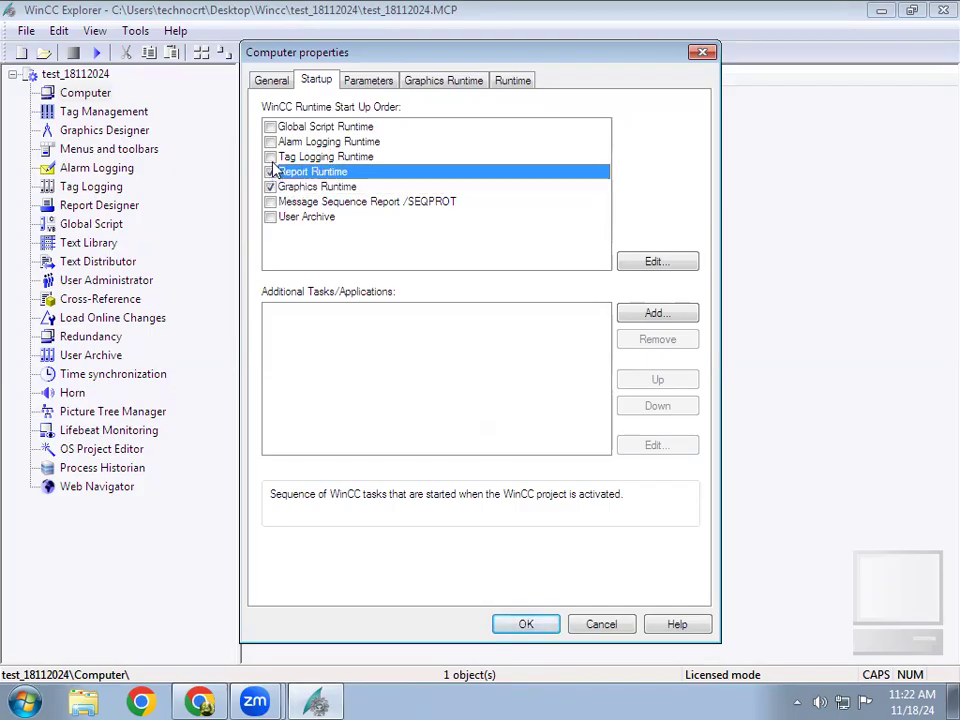
pyautogui.click(271, 157)
pyautogui.click(271, 142)
pyautogui.click(271, 127)
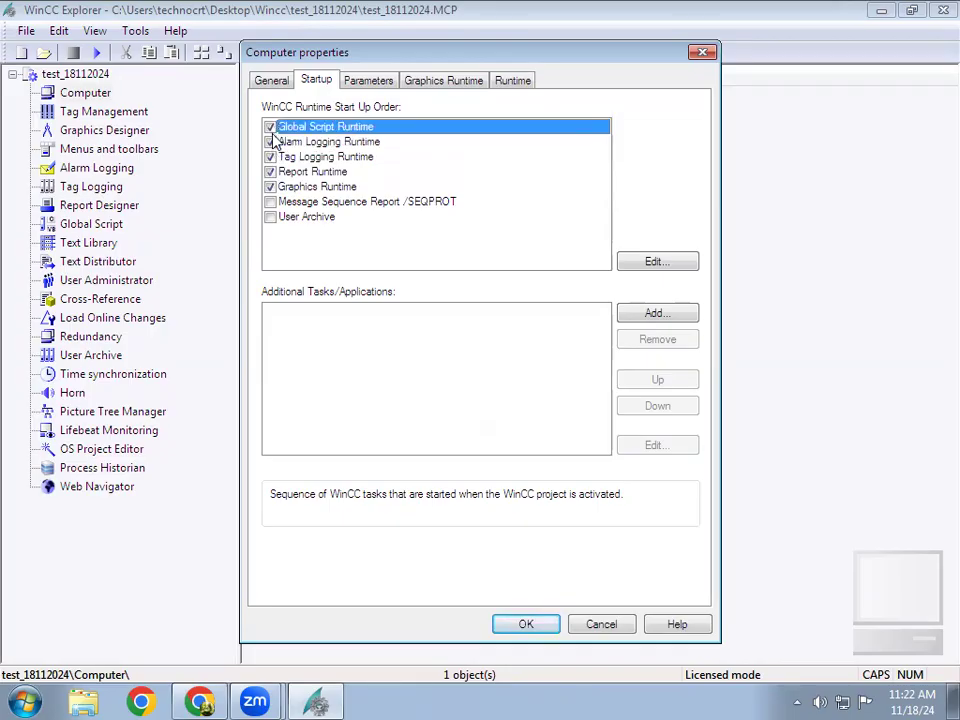
pyautogui.click(271, 217)
pyautogui.click(270, 217)
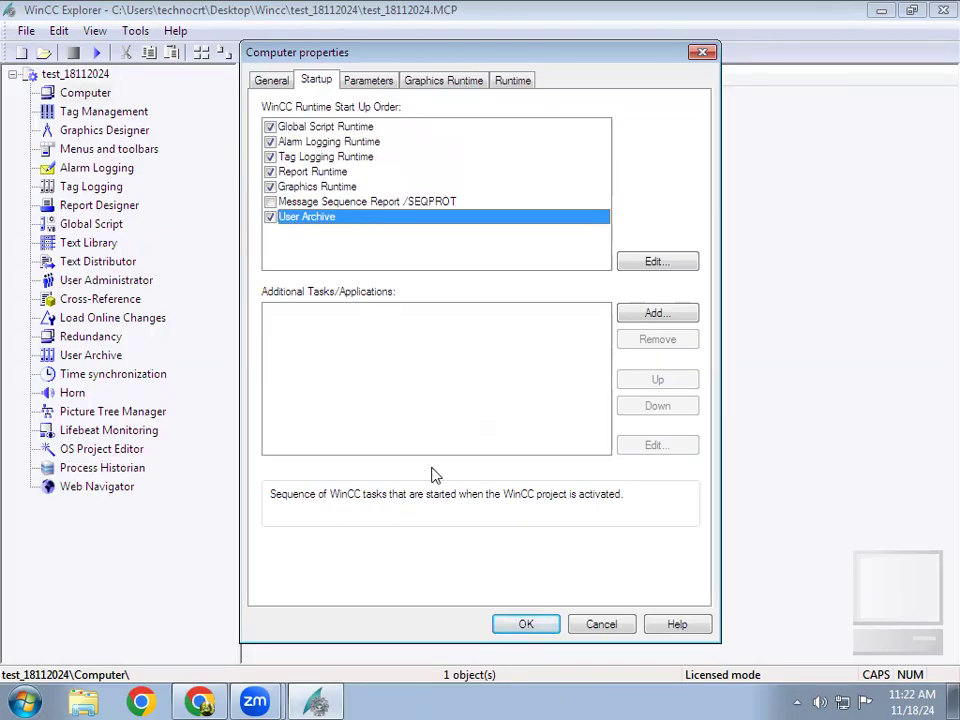
pyautogui.click(534, 626)
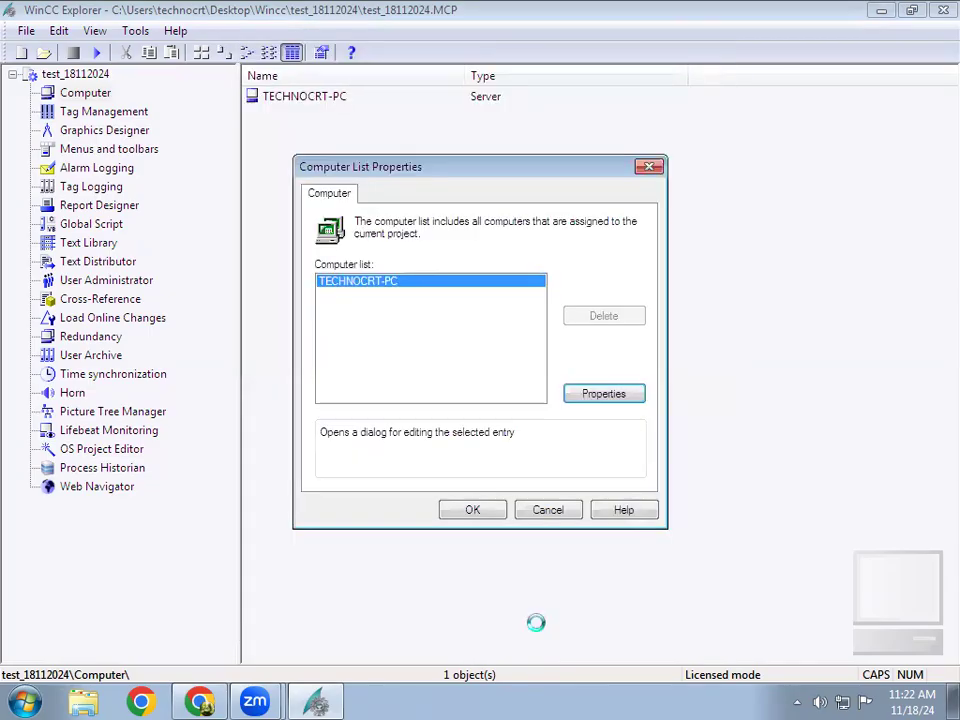
pyautogui.click(494, 514)
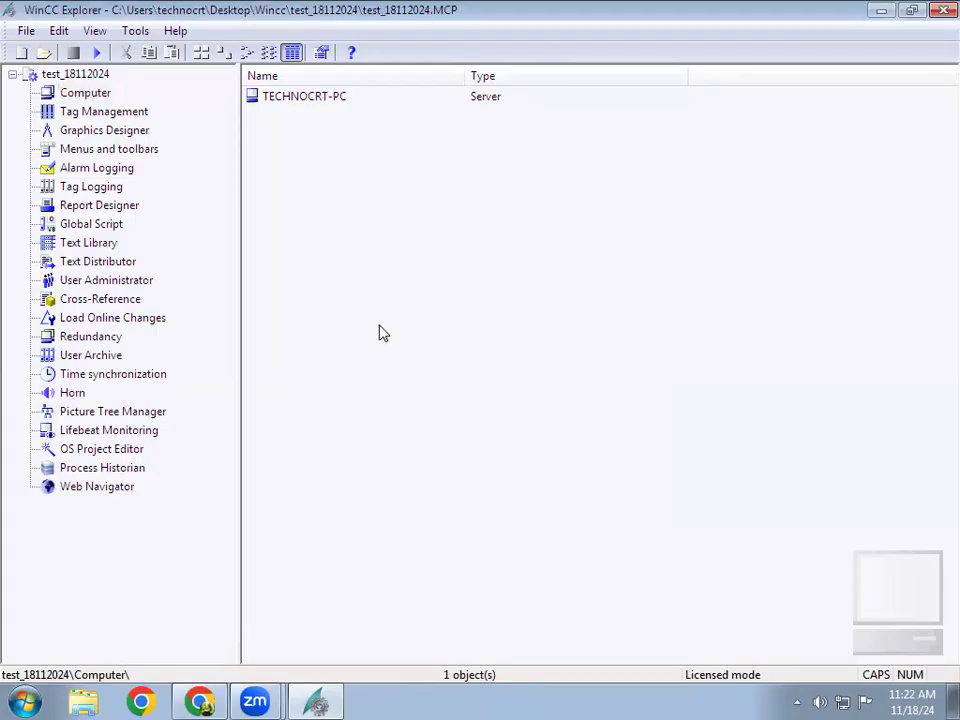
# Try to activate the runtime and choose MAIN SCREEN.Pdl as the start picture, then deactivate the runtime
pyautogui.click(97, 53)
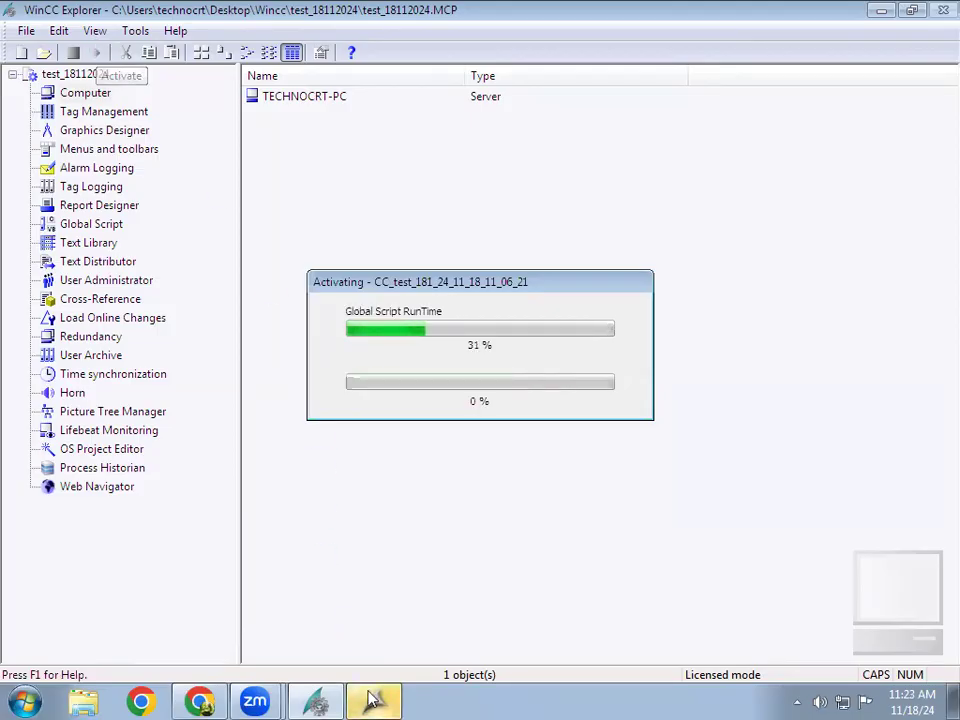
pyautogui.moveTo(370, 700)
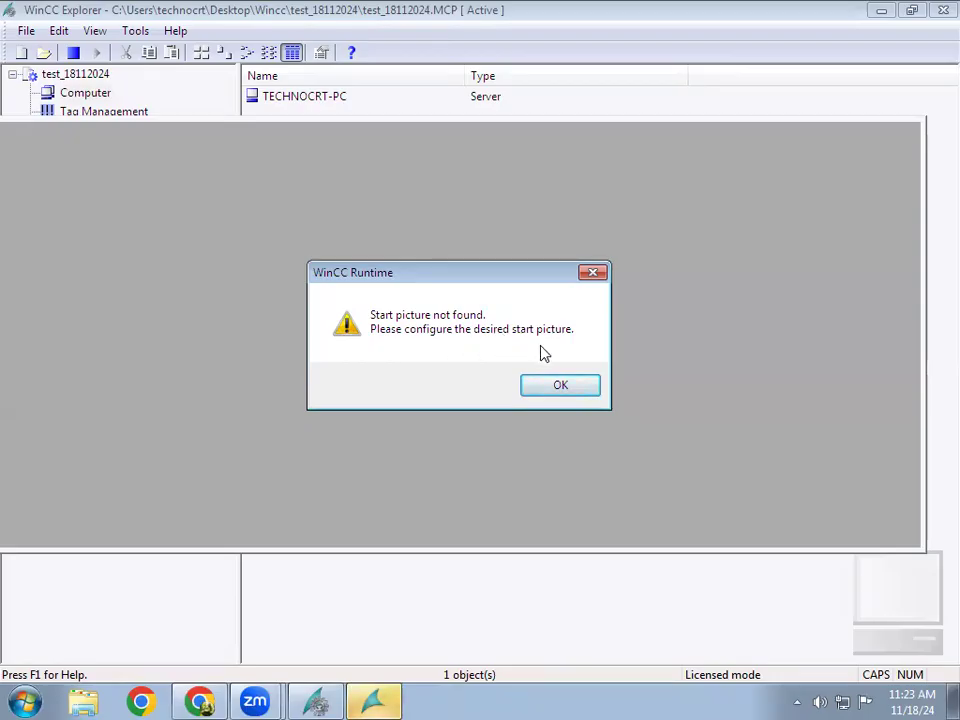
pyautogui.click(572, 388)
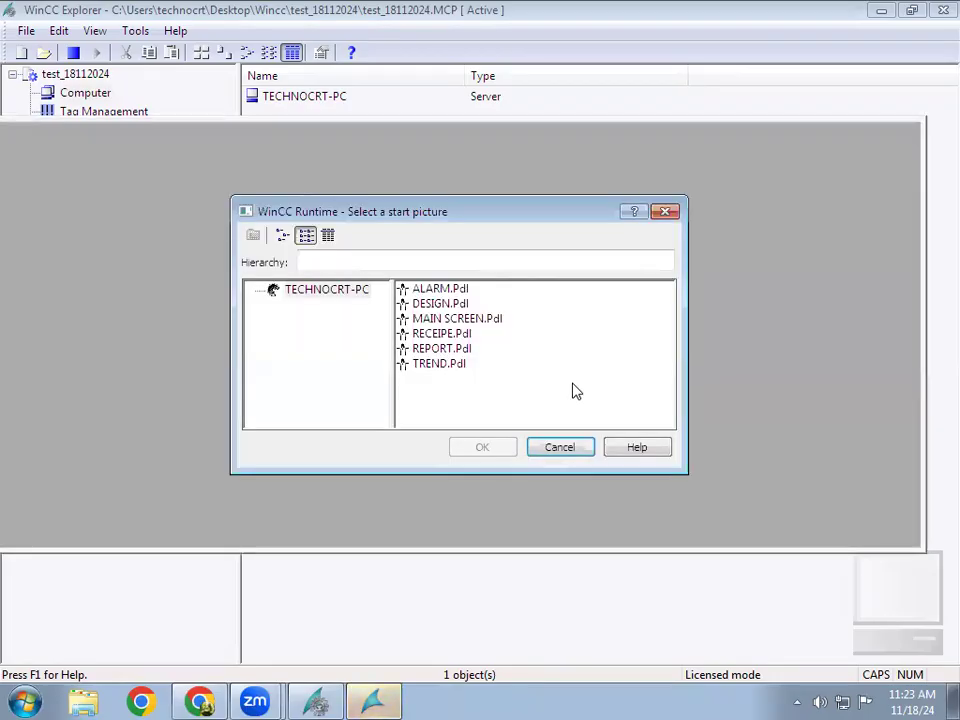
pyautogui.click(468, 320)
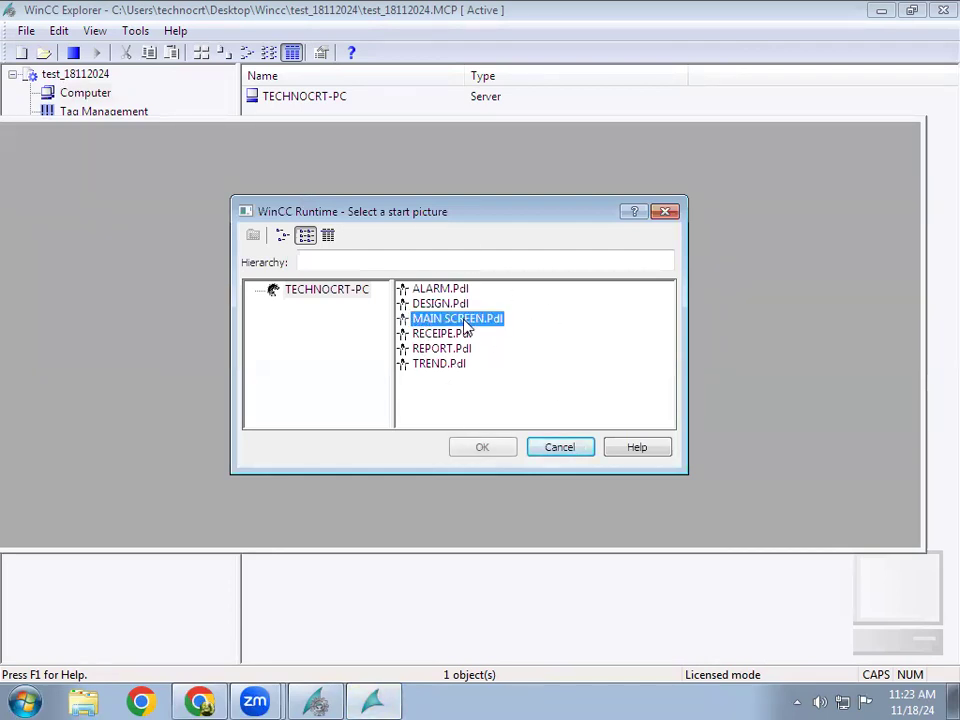
pyautogui.click(566, 452)
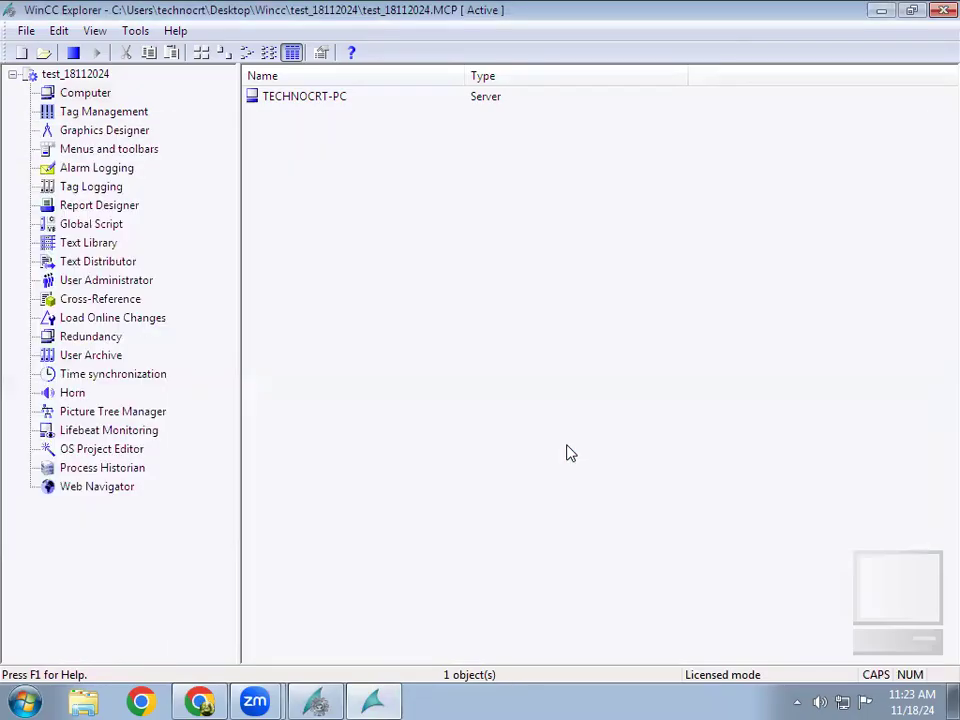
pyautogui.click(73, 52)
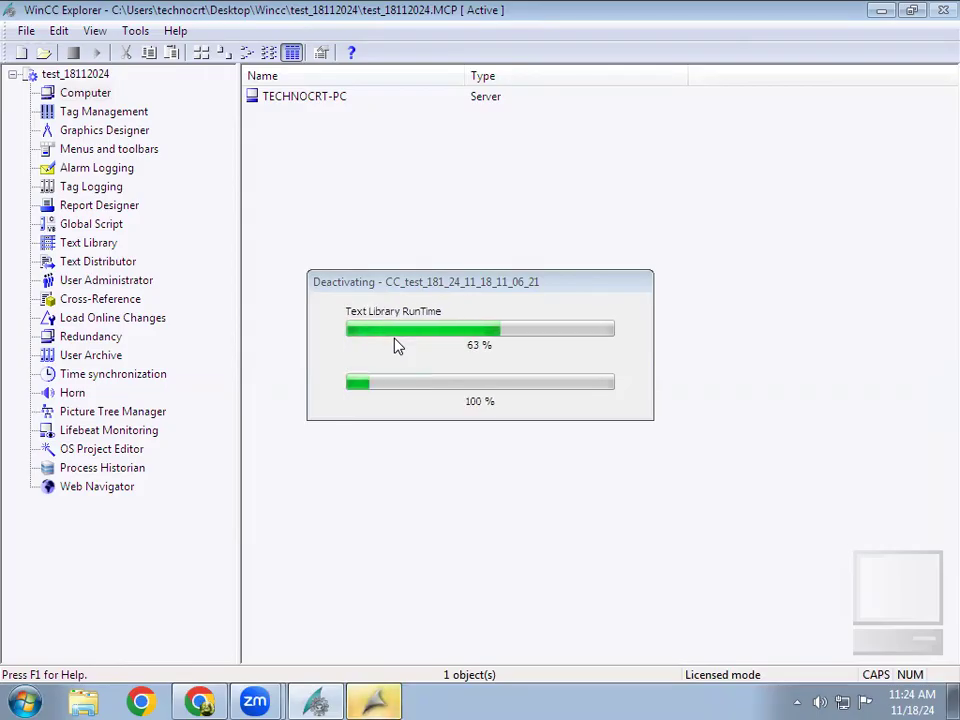
# Define MAIN SCREEN.Pdl as the project's start screen among the Graphics Designer pictures
pyautogui.click(116, 130)
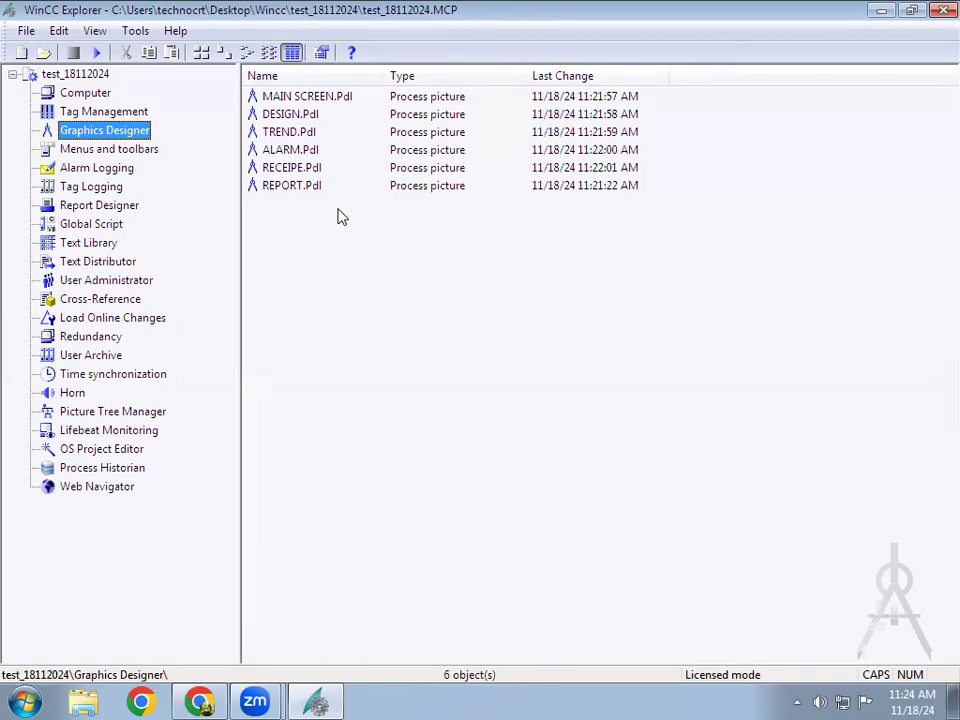
pyautogui.click(326, 103)
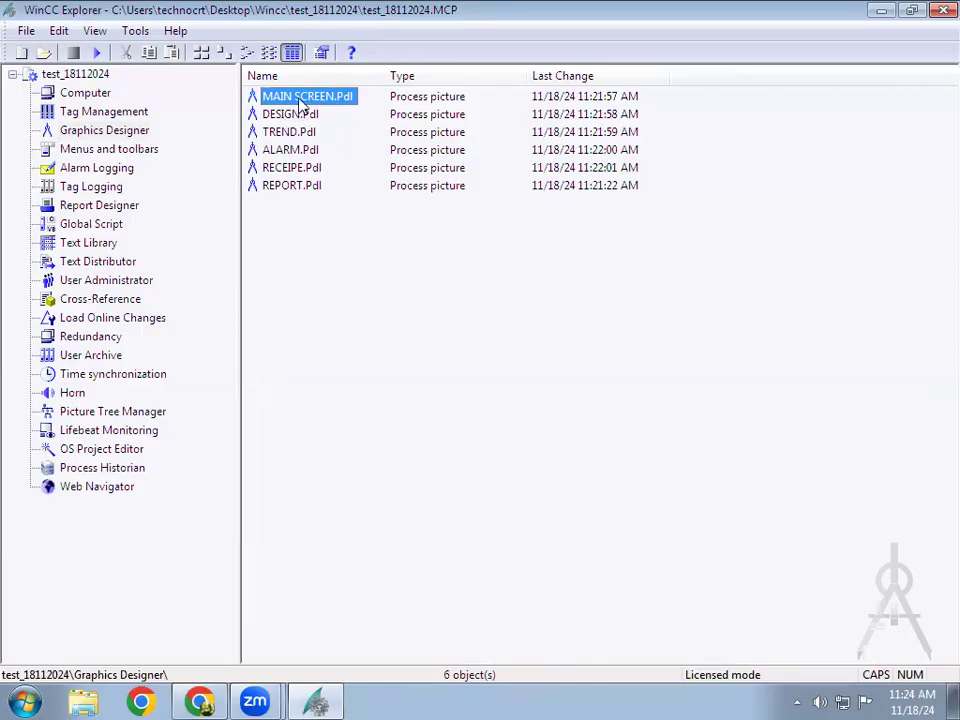
pyautogui.rightClick(290, 98)
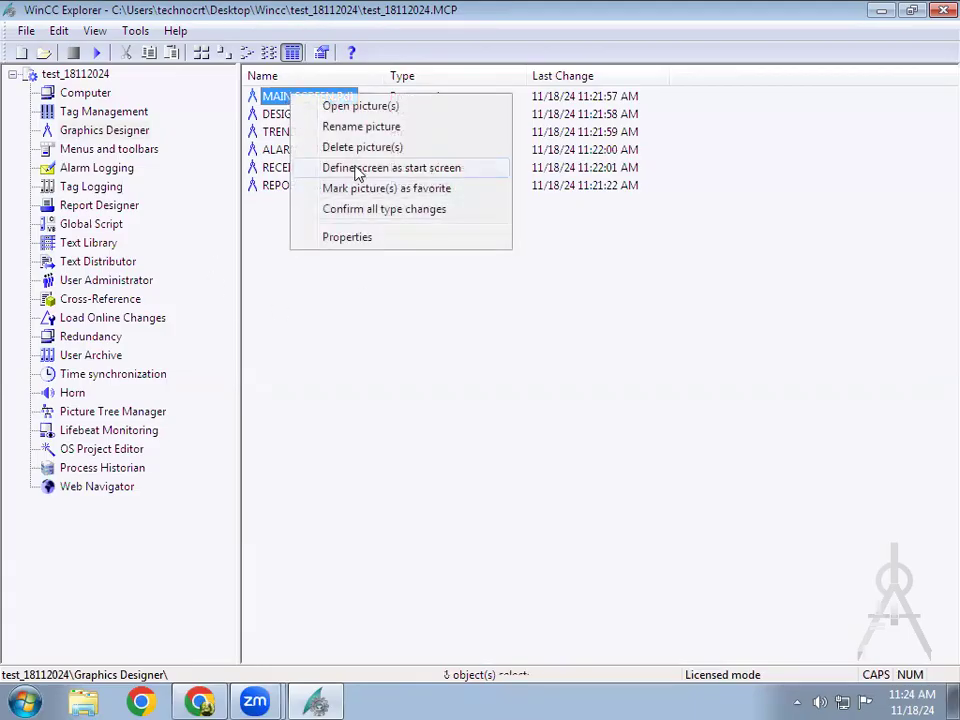
pyautogui.click(441, 172)
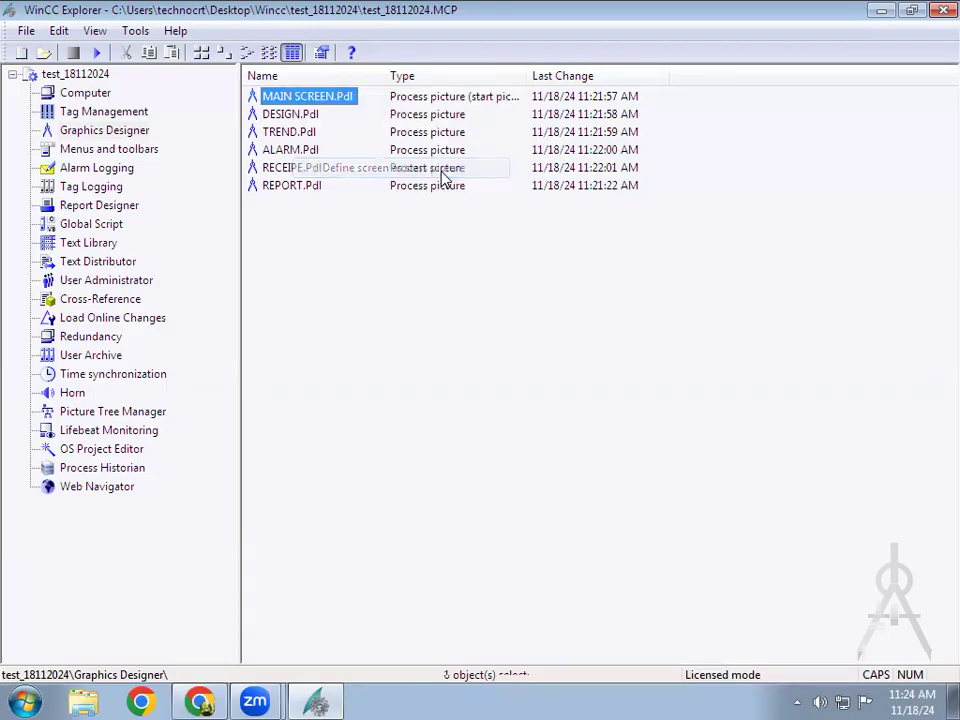
pyautogui.click(396, 301)
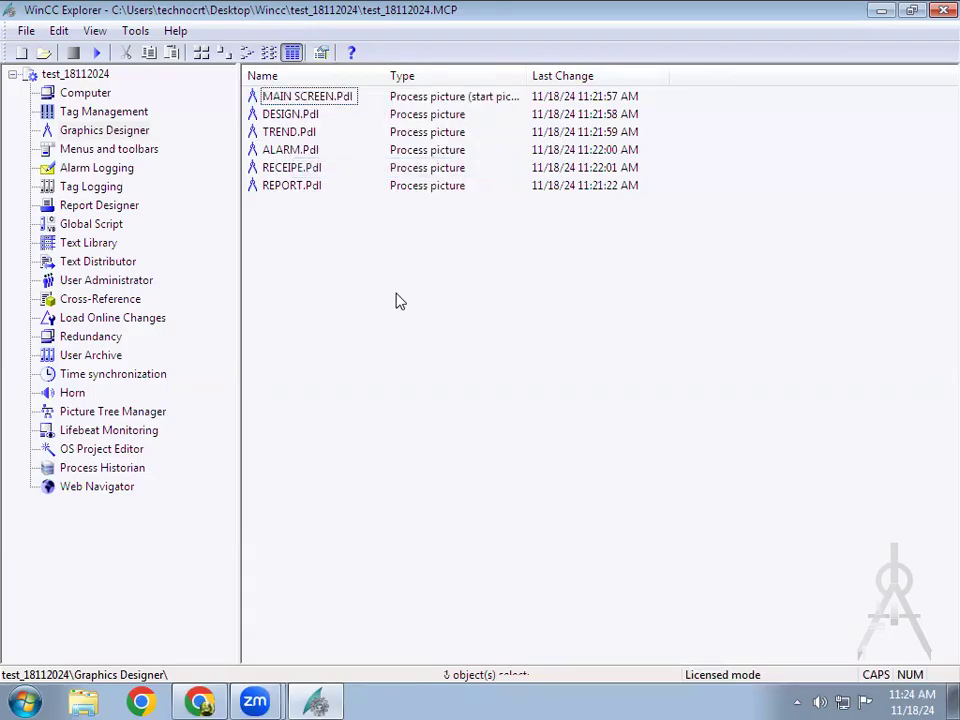
# Activate the test_18112024 project and bring its runtime window to the front
pyautogui.click(85, 92)
pyautogui.click(75, 74)
pyautogui.click(96, 52)
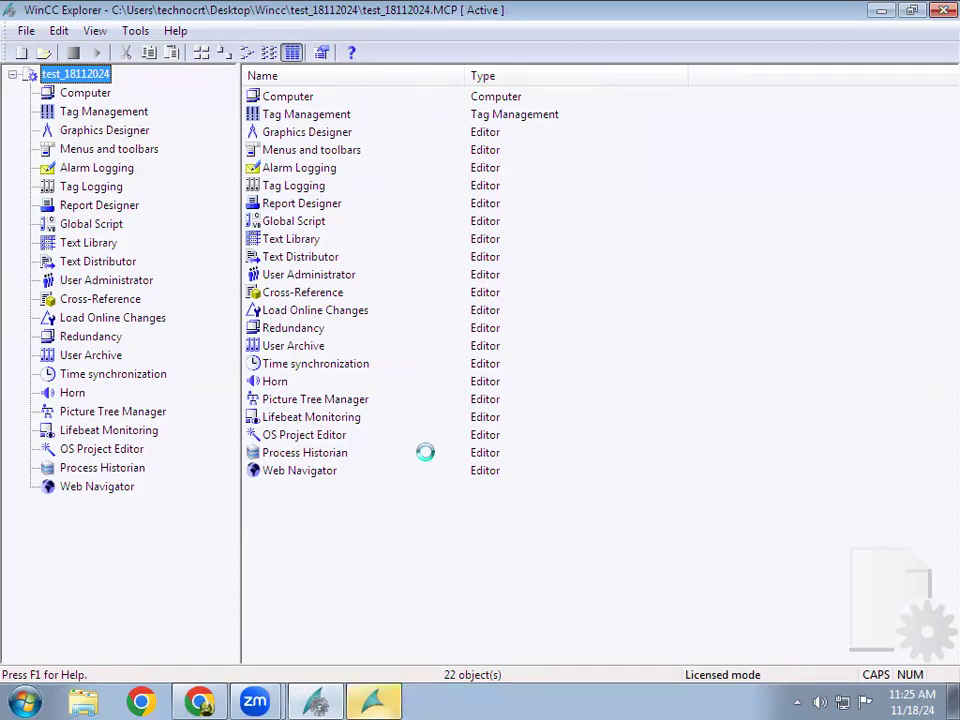
pyautogui.click(379, 700)
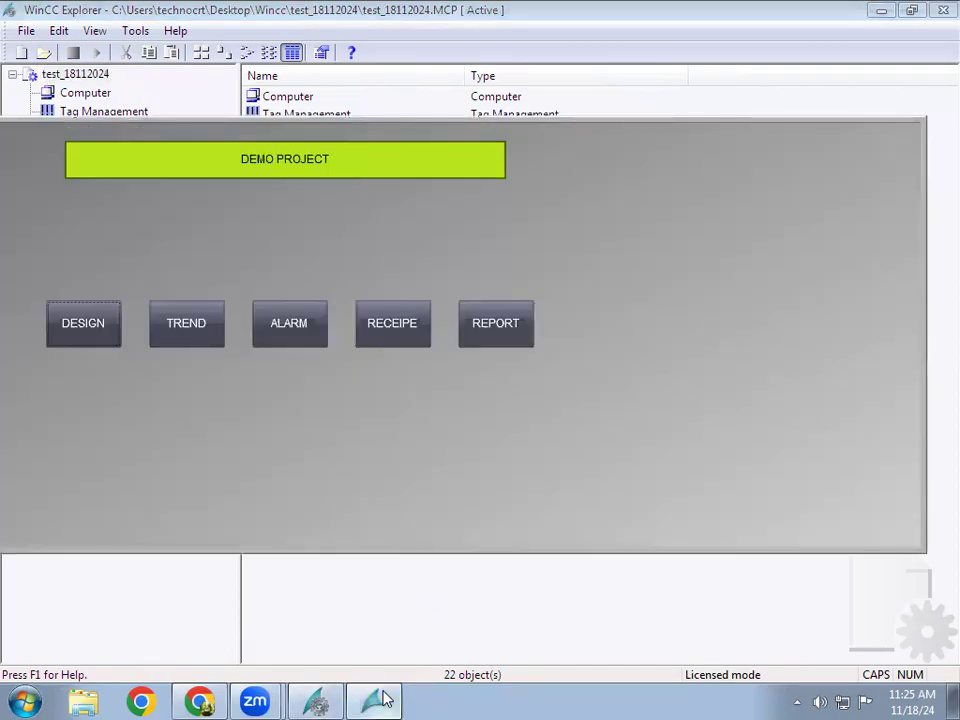
# Test the DESIGN, TREND, ALARM, RECEIPE and REPORT buttons in runtime, returning to the main screen with each picture's X button
pyautogui.click(84, 337)
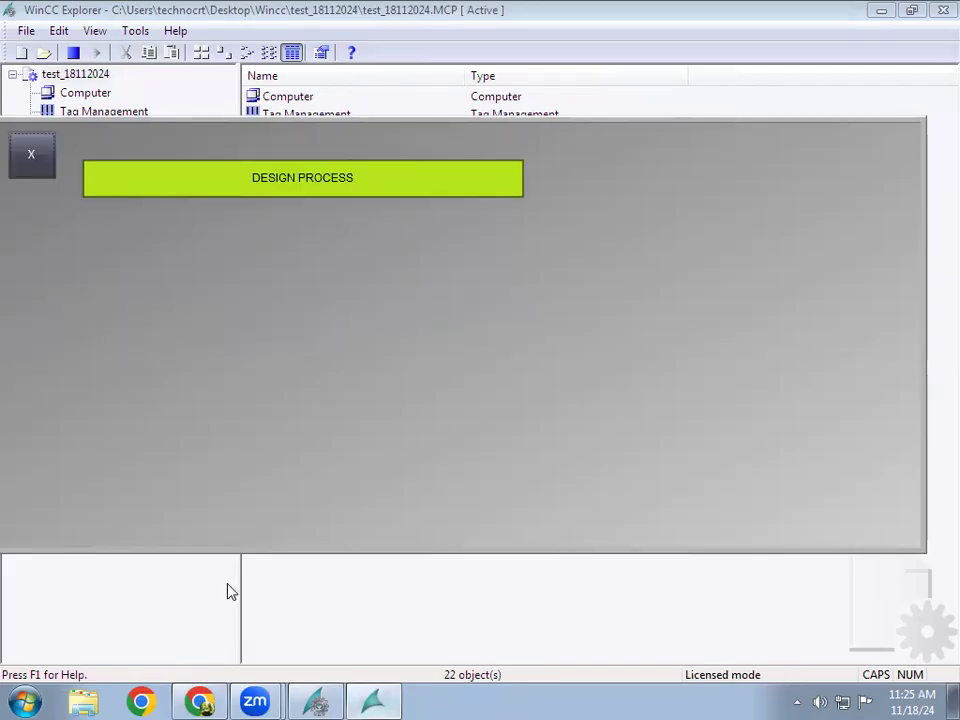
pyautogui.click(34, 162)
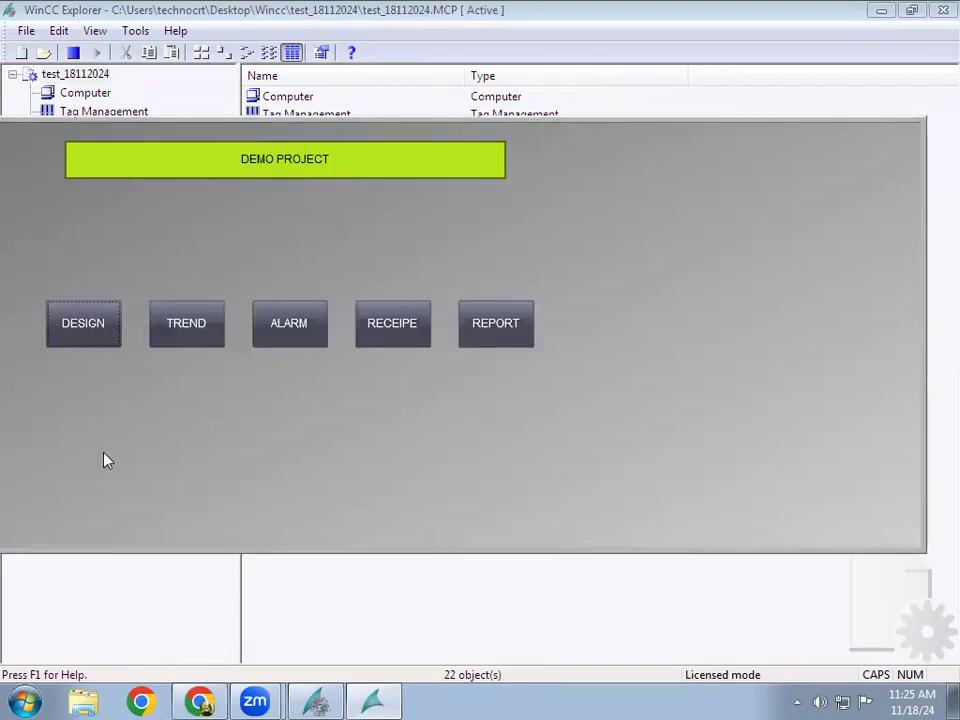
pyautogui.click(206, 331)
pyautogui.click(36, 152)
pyautogui.click(302, 330)
pyautogui.click(35, 148)
pyautogui.click(410, 340)
pyautogui.click(28, 150)
pyautogui.click(489, 339)
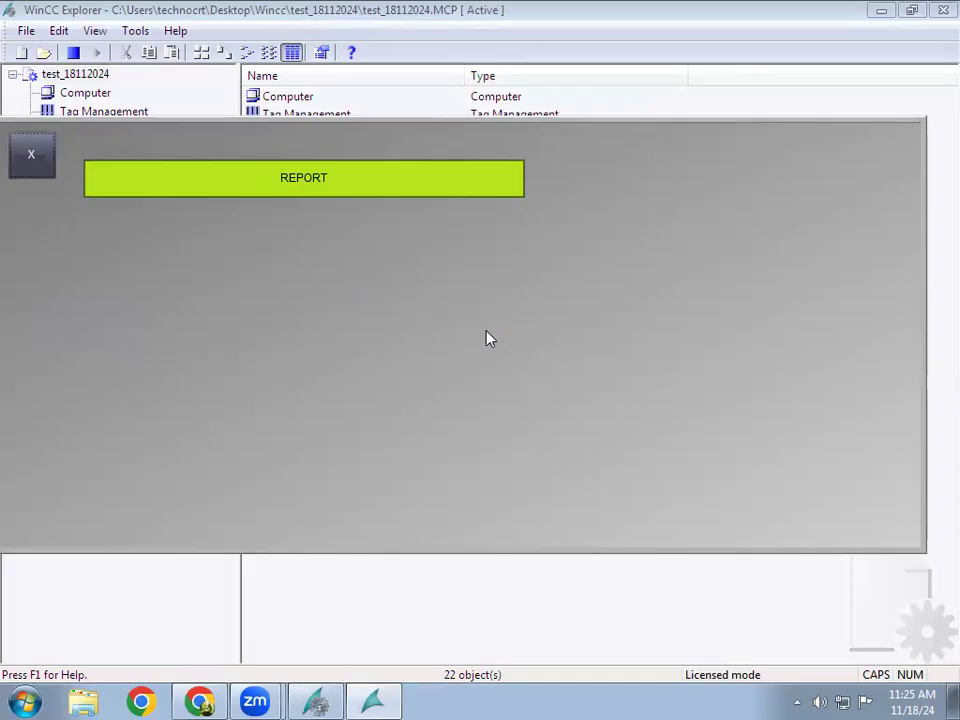
pyautogui.click(35, 152)
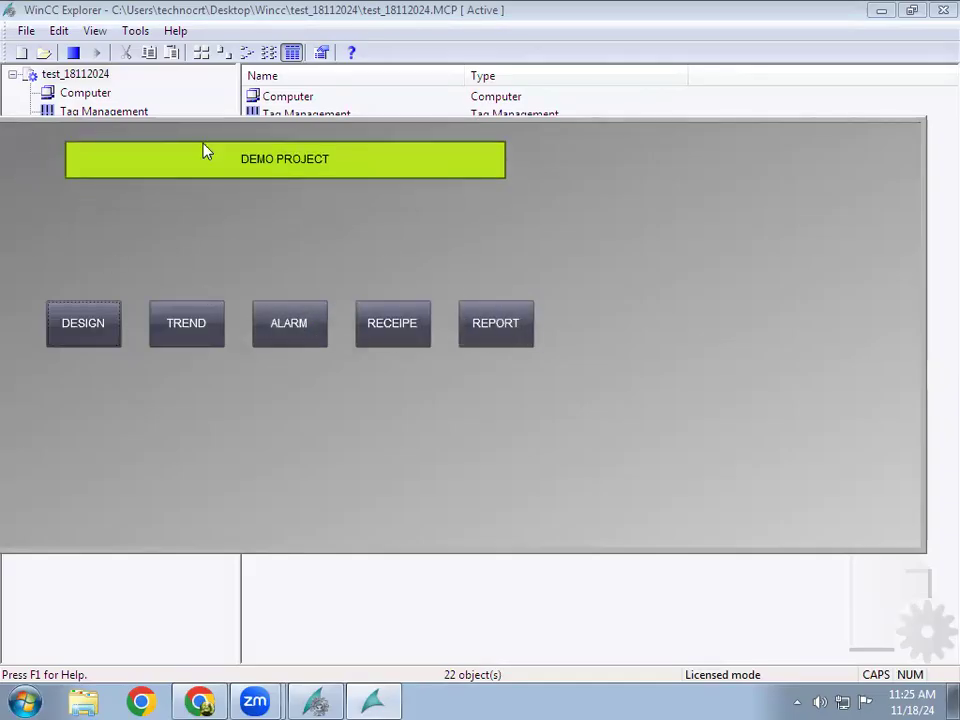
# Stop the running project by deactivating its runtime
pyautogui.click(73, 54)
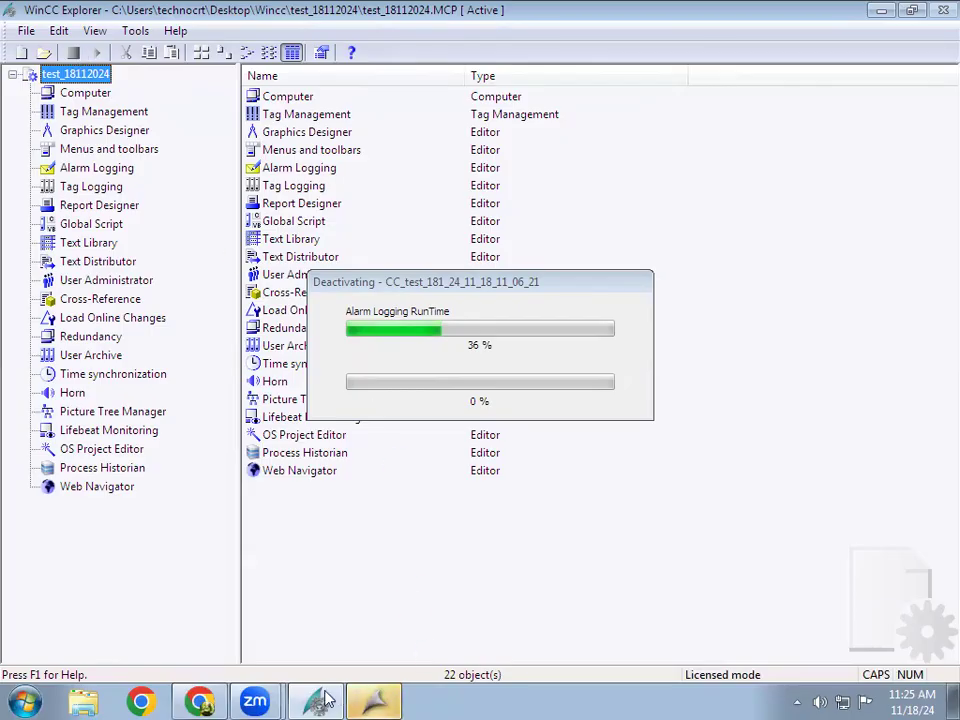
pyautogui.moveTo(322, 700)
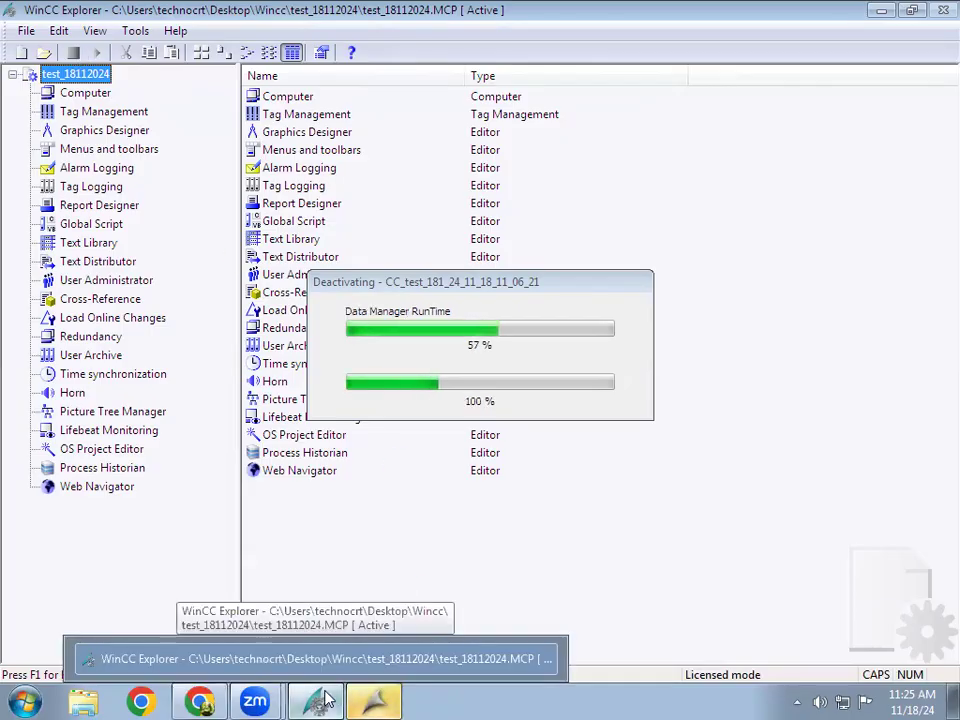